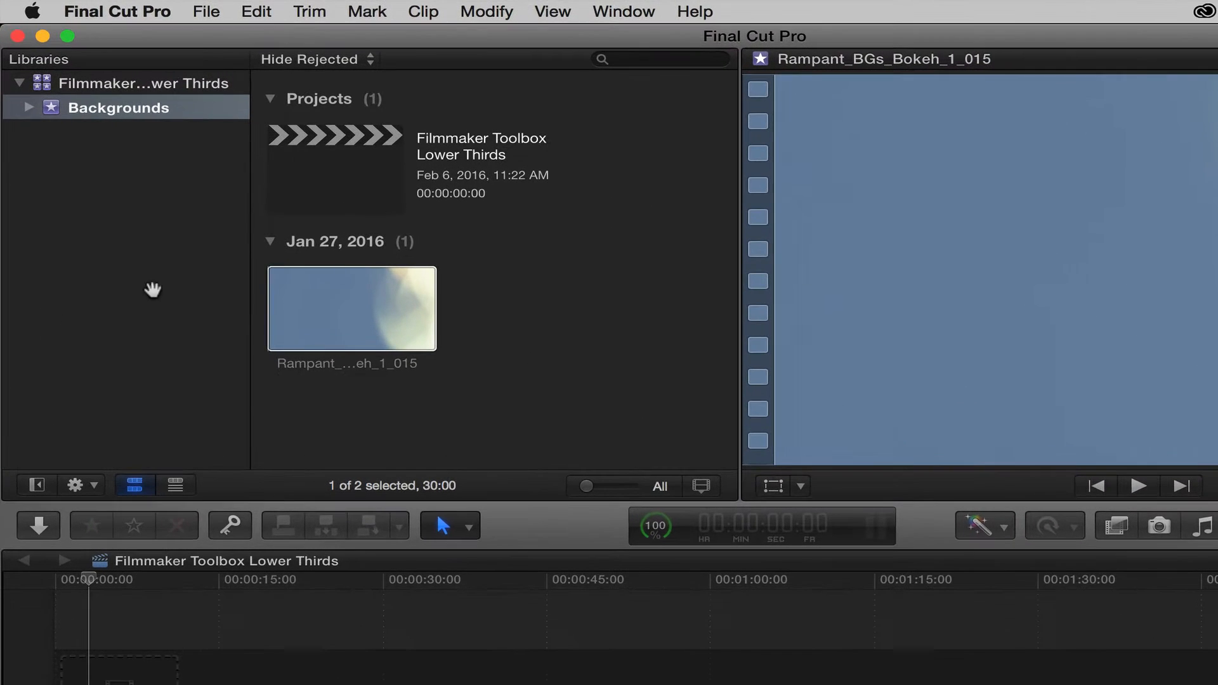
Import STEF 5TB > Rampant Filmmaker Toolbox > Rampant Lower Thirds into a new 'Lower Thirds' event
right_click(79, 176)
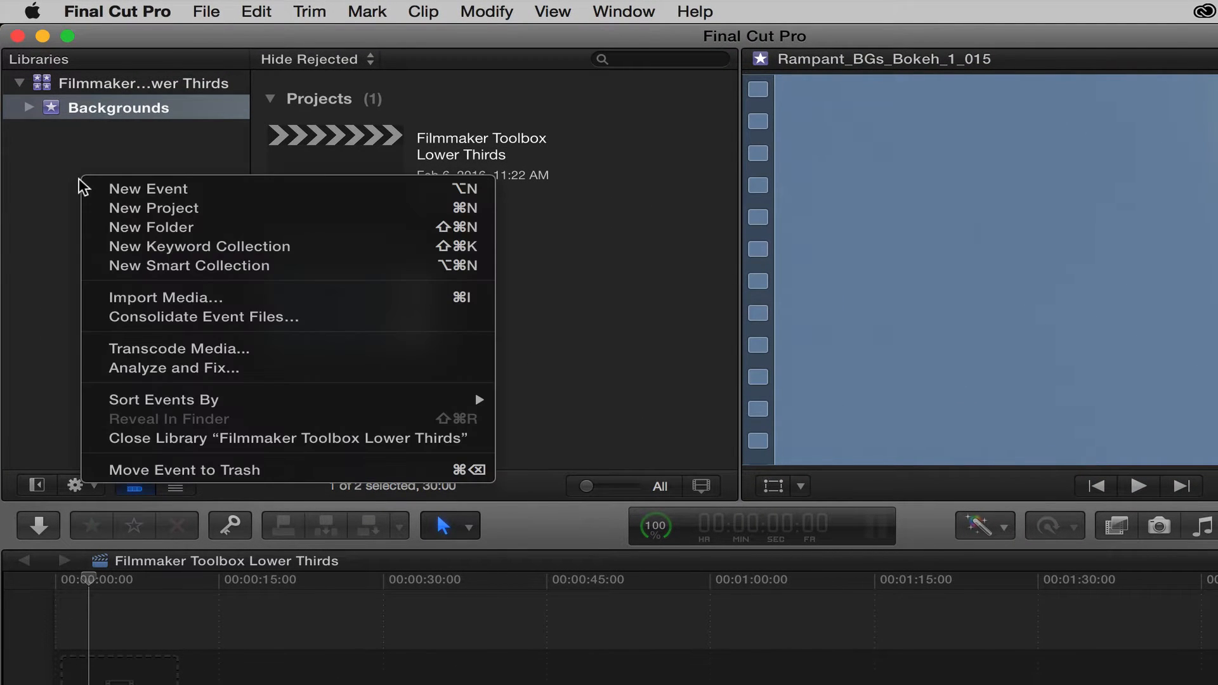
click(130, 297)
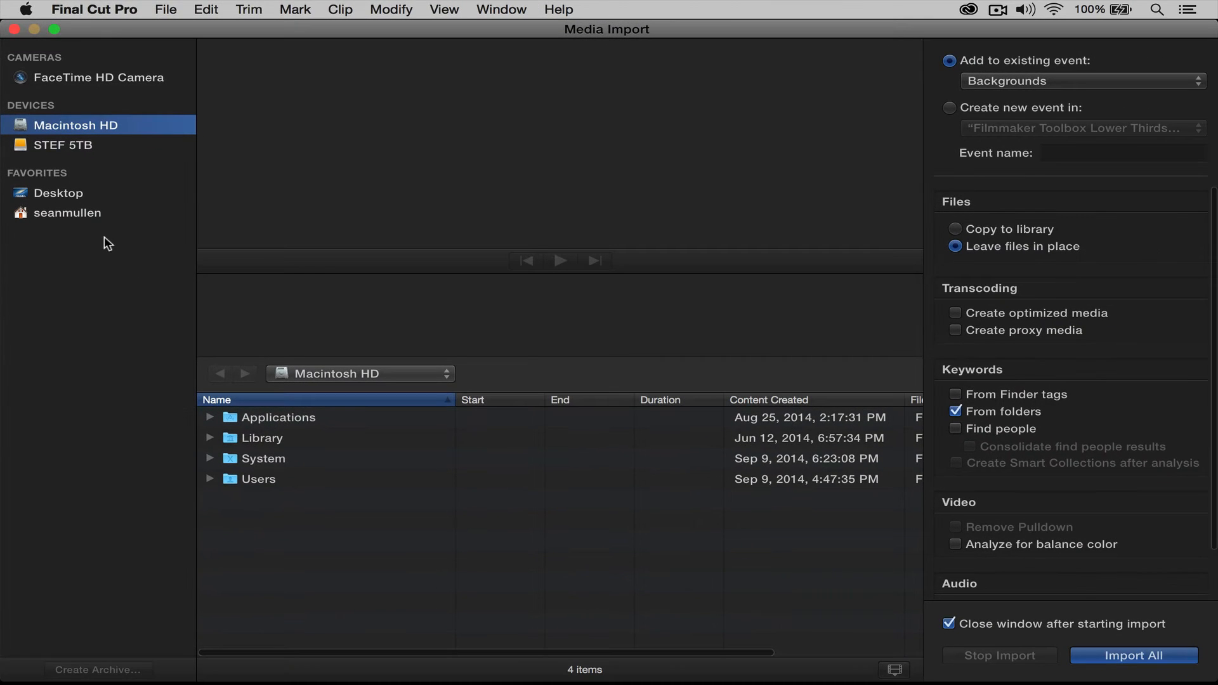
click(59, 144)
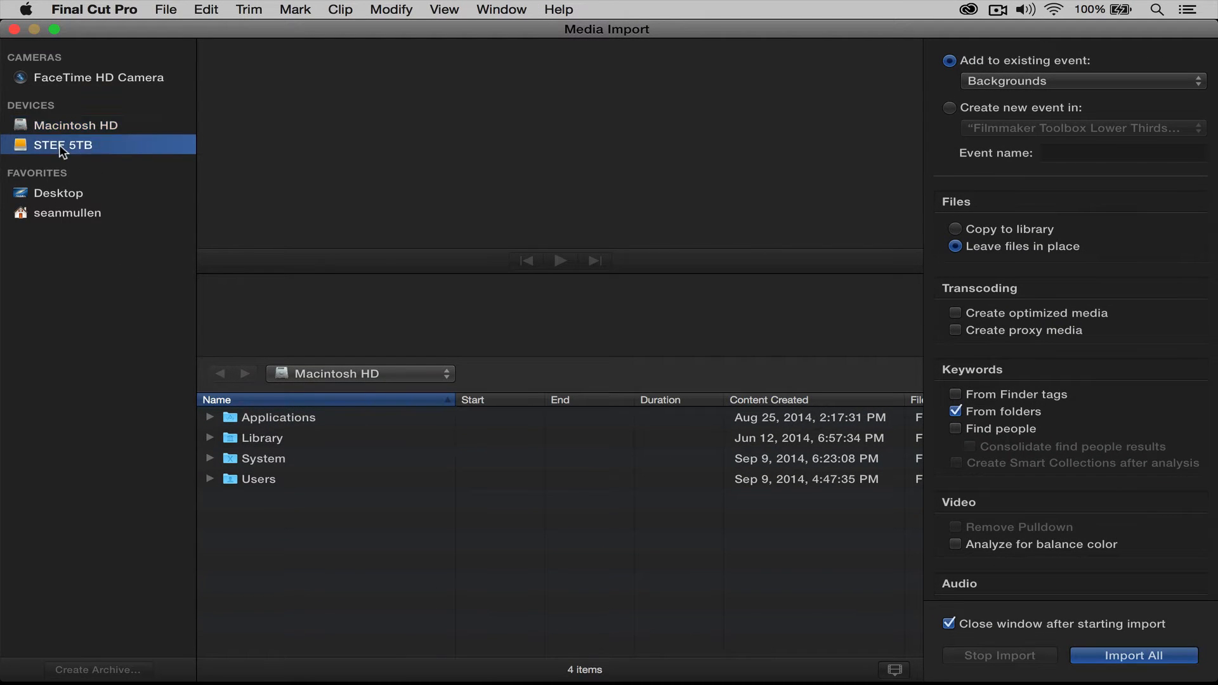
scroll(267, 480, down, 5)
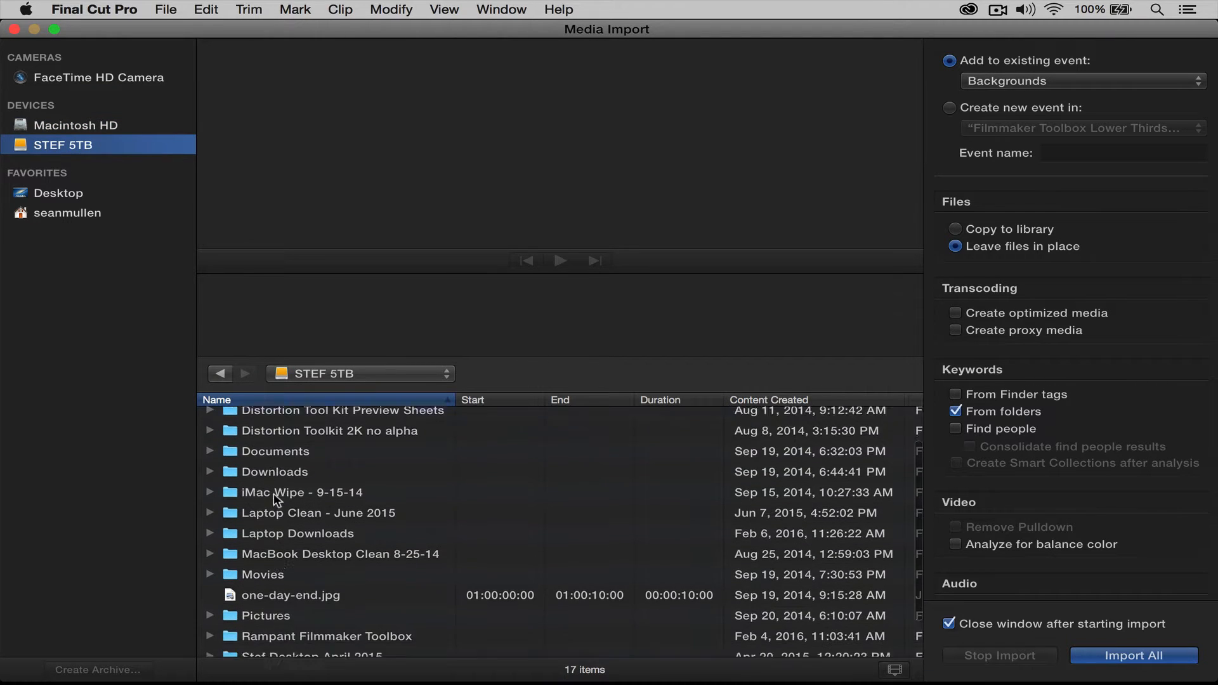
click(280, 584)
double_click(282, 583)
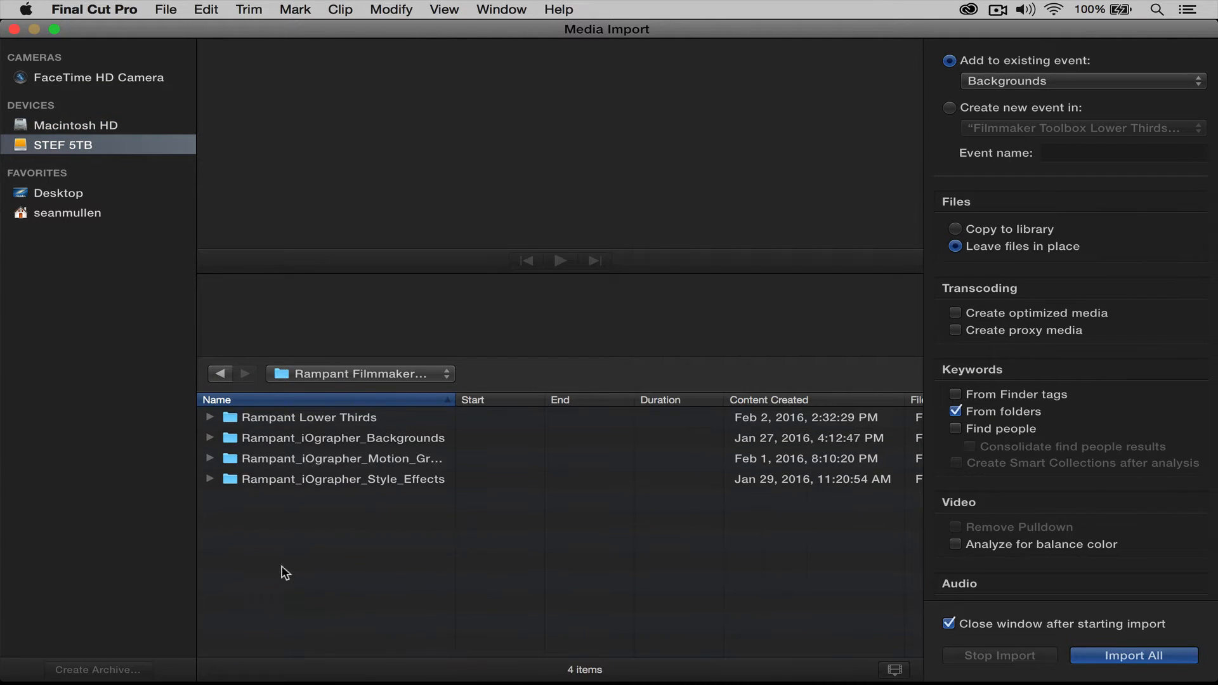
click(286, 420)
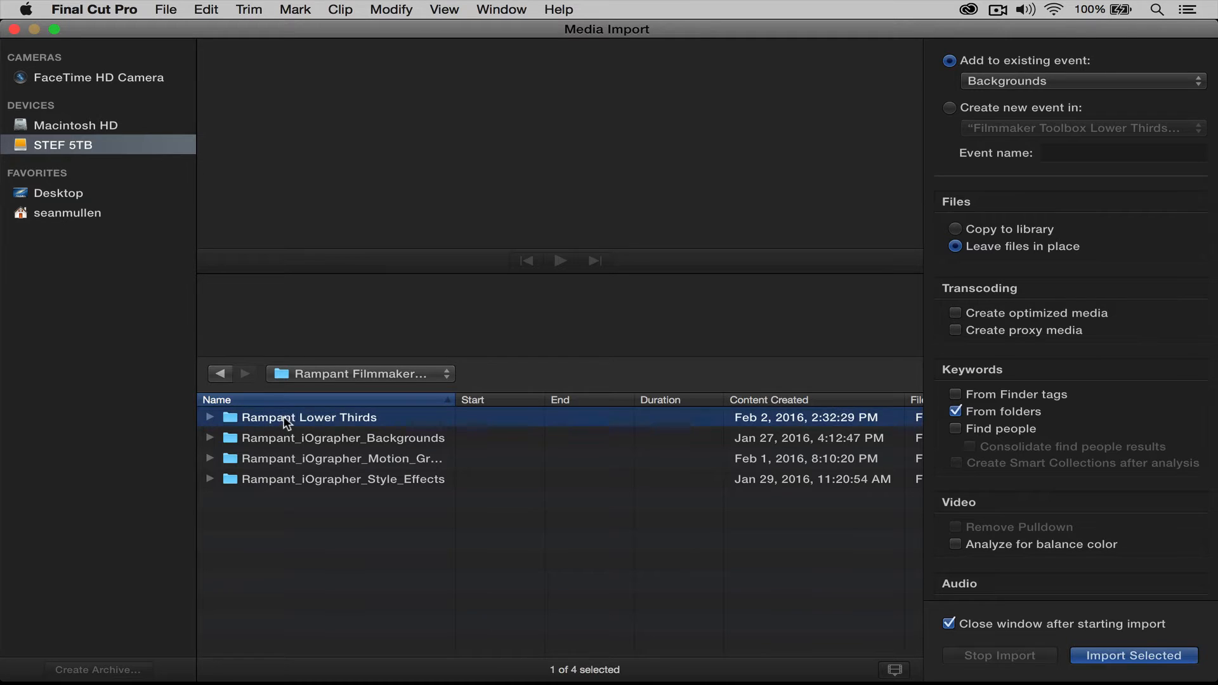
click(949, 108)
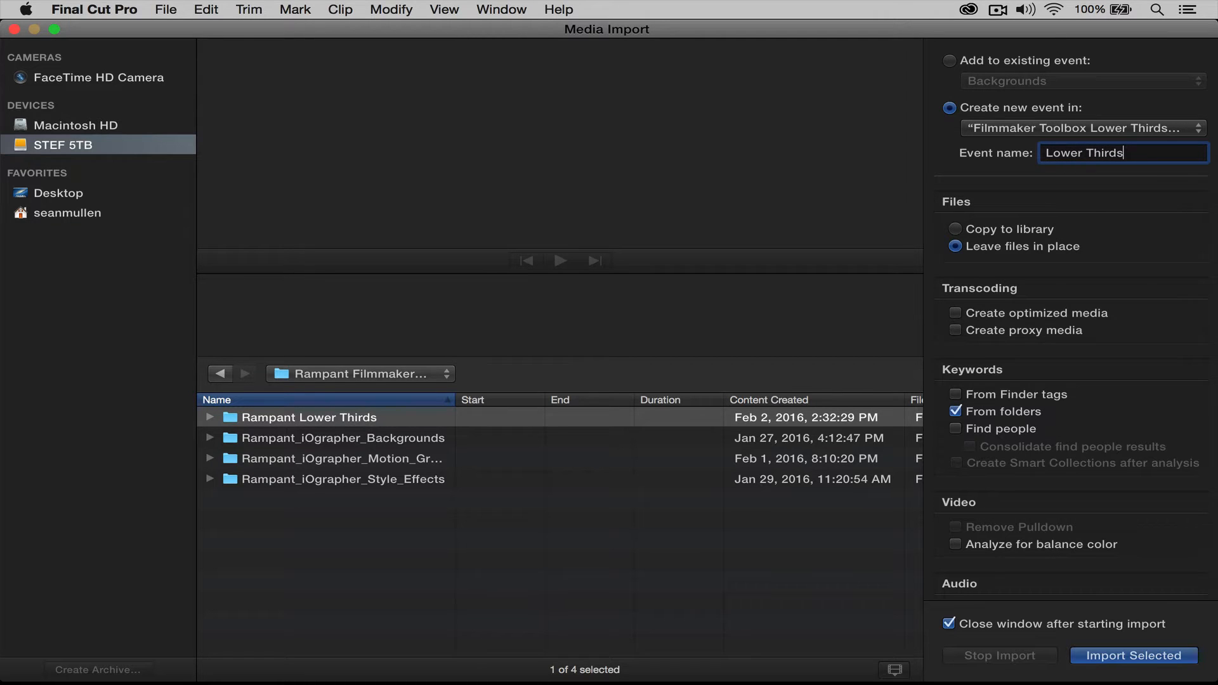
click(1158, 658)
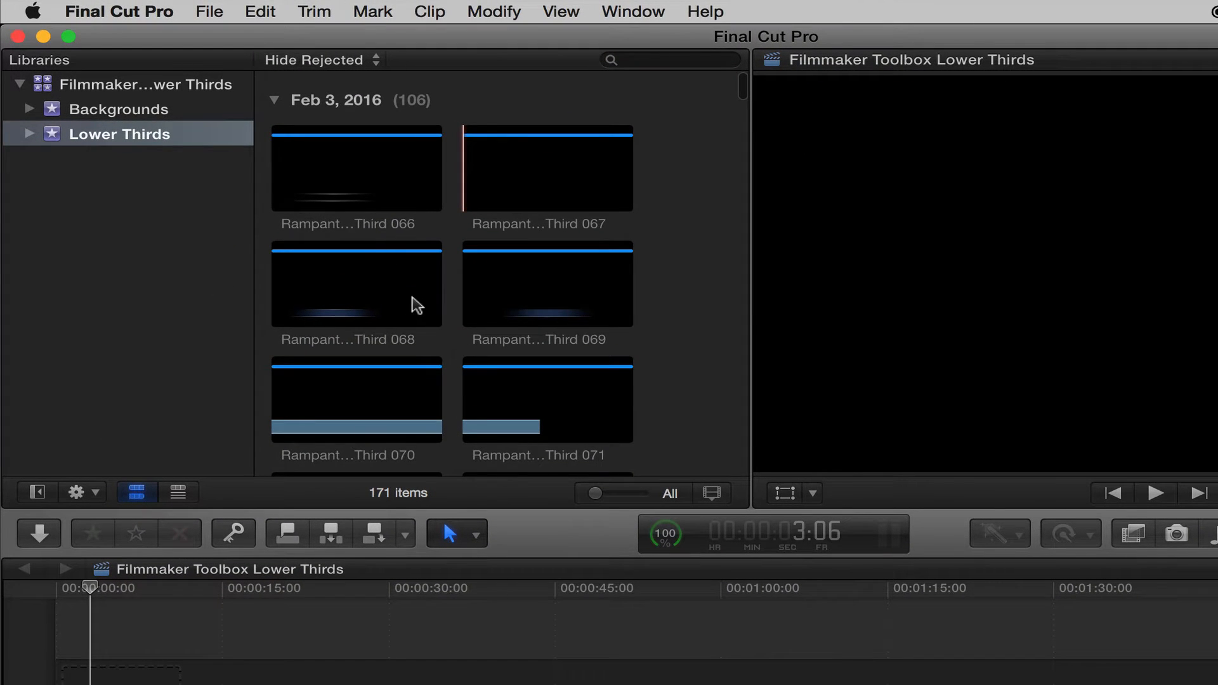
click(413, 304)
scroll(413, 304, down, 10)
scroll(416, 305, down, 15)
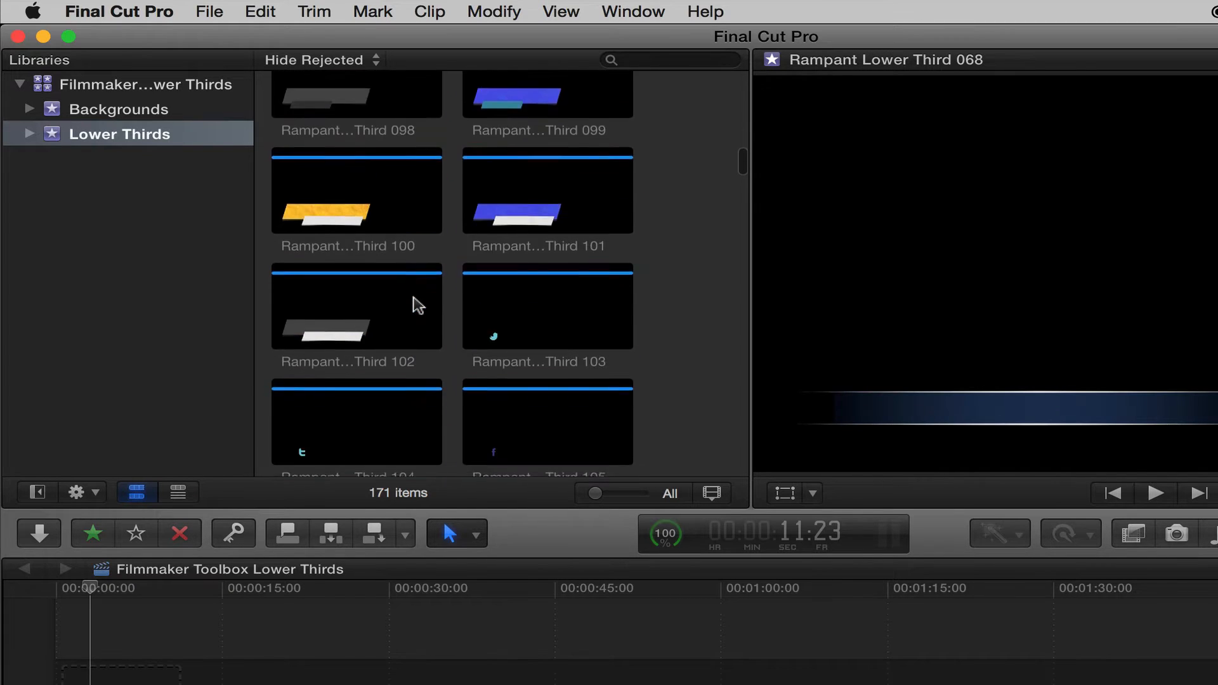
scroll(416, 309, down, 15)
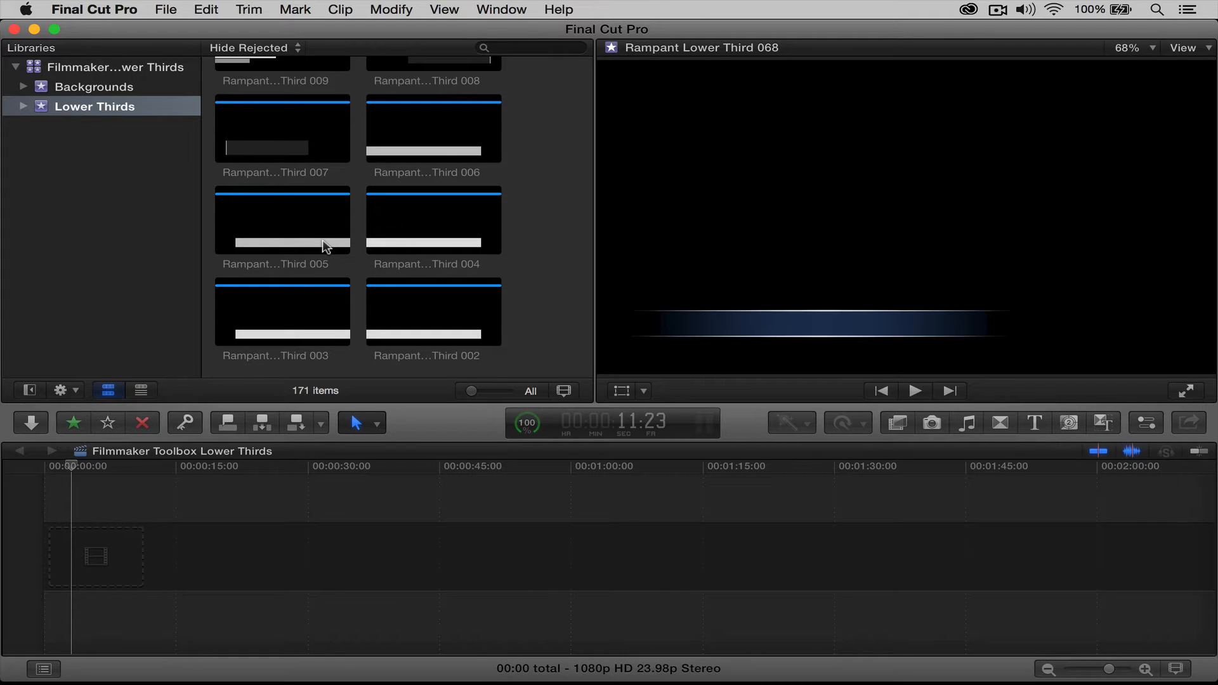
Drop Rampant Lower Third 004 at the timeline start and play it from 0
click(409, 214)
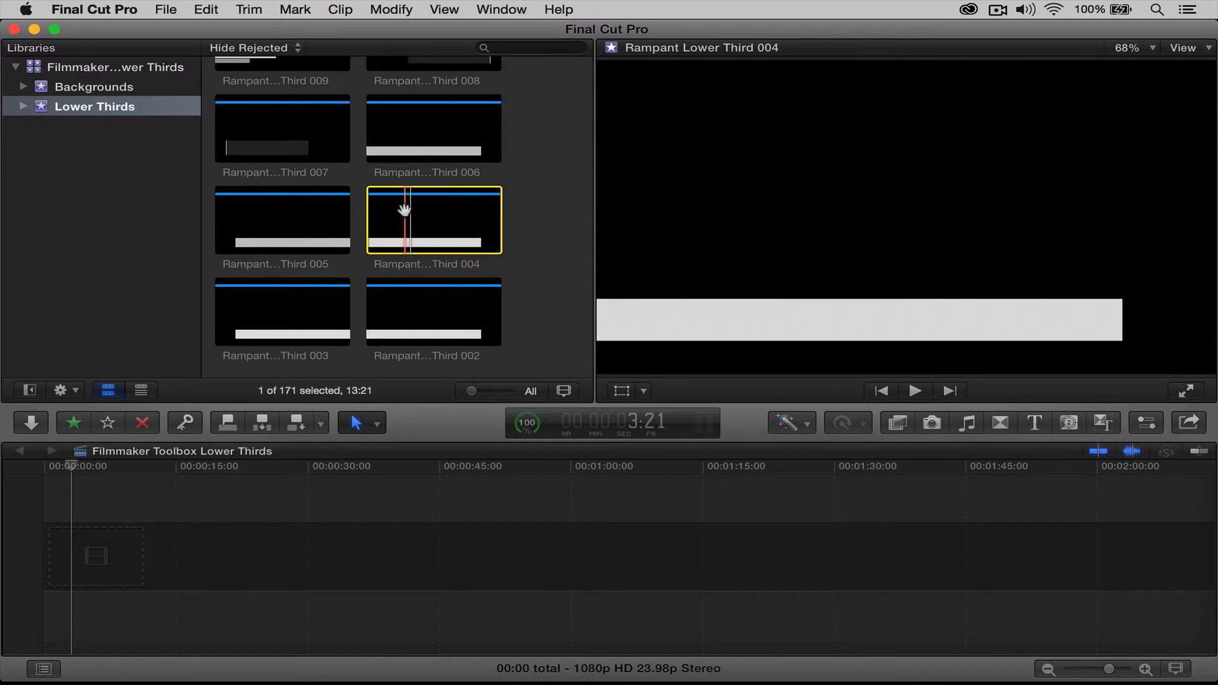
drag(404, 208, 35, 554)
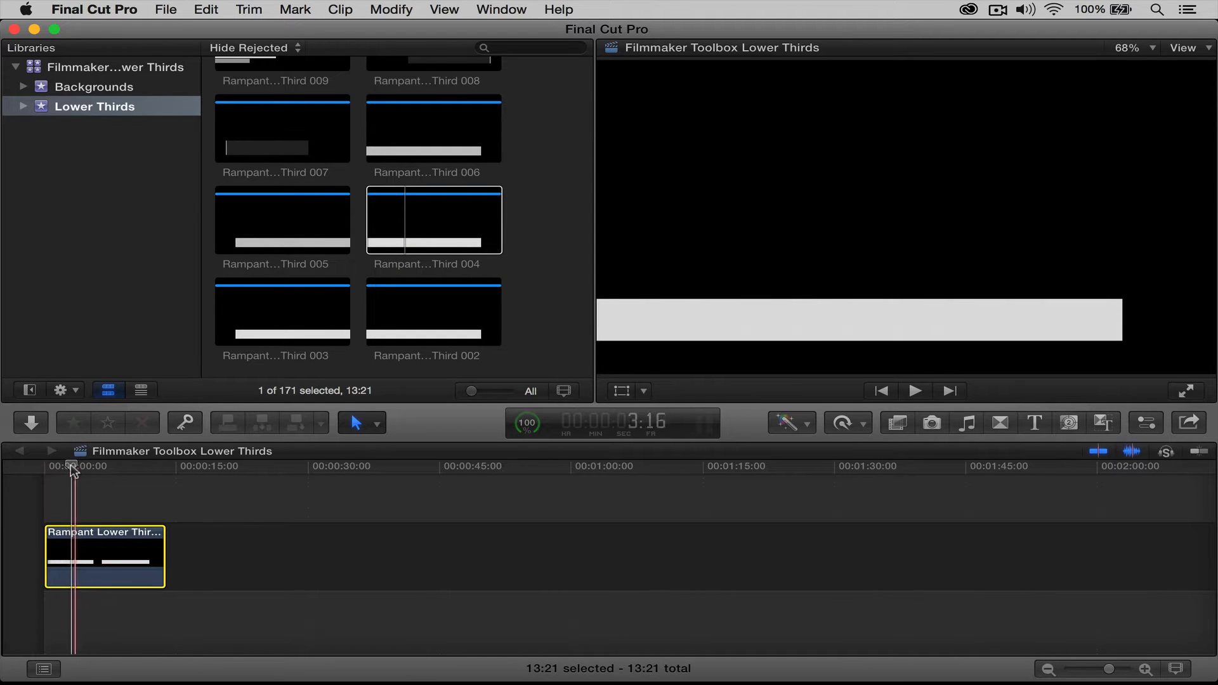
click(41, 466)
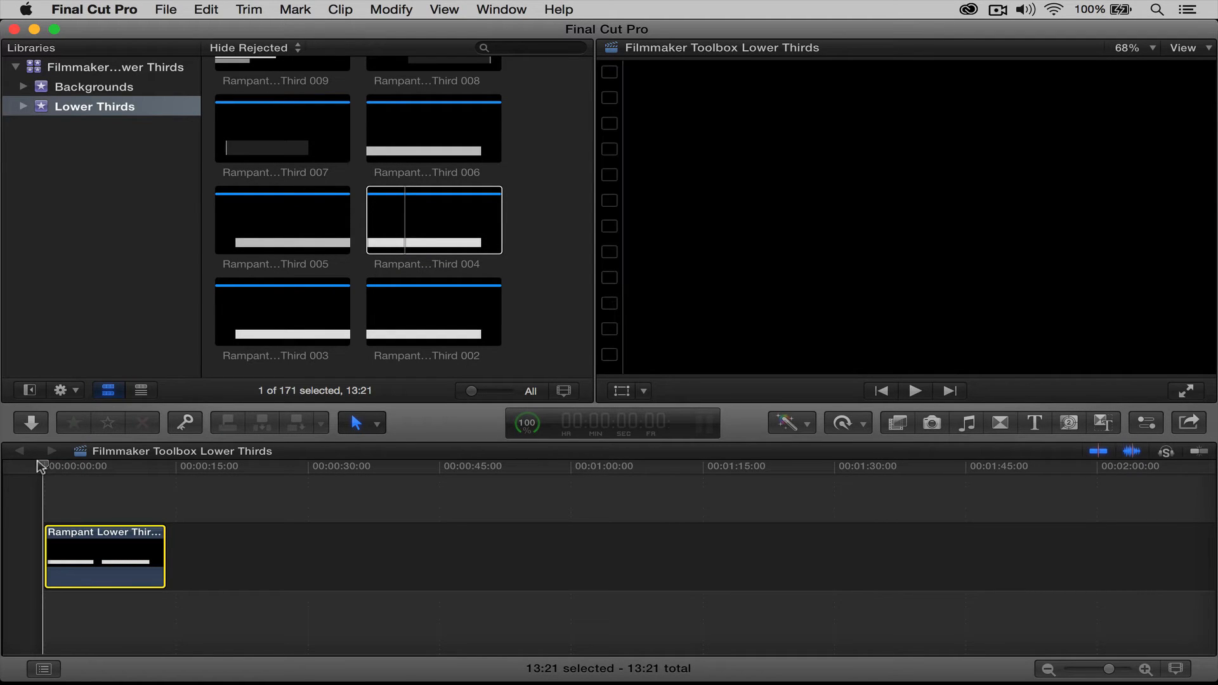
key(space)
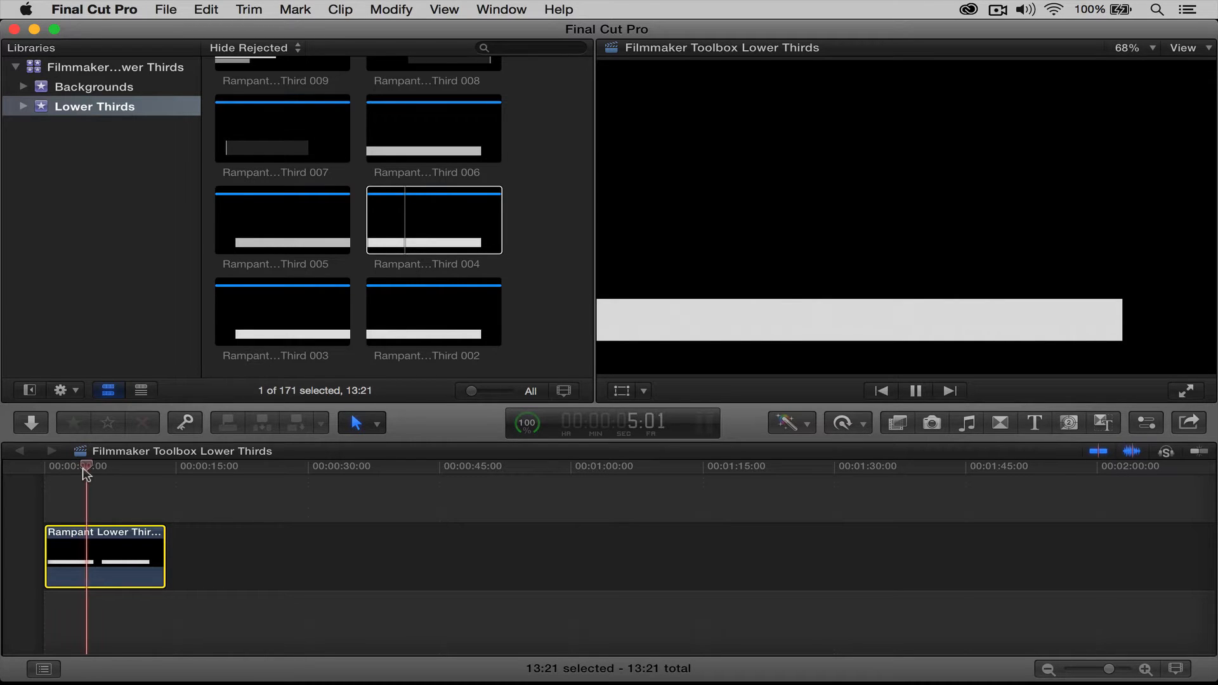
Blade Lower Third 004 after its intro and before its outro, then delete the middle piece
key(space)
click(63, 466)
drag(63, 470, 71, 433)
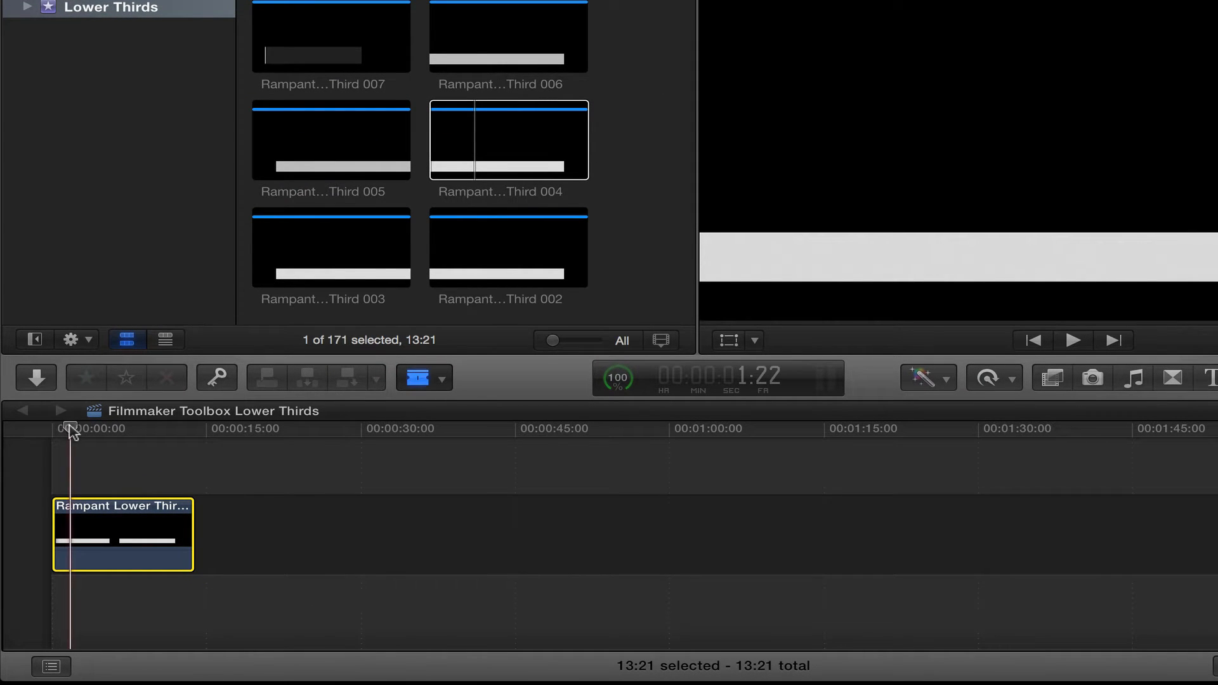
key(b)
click(71, 526)
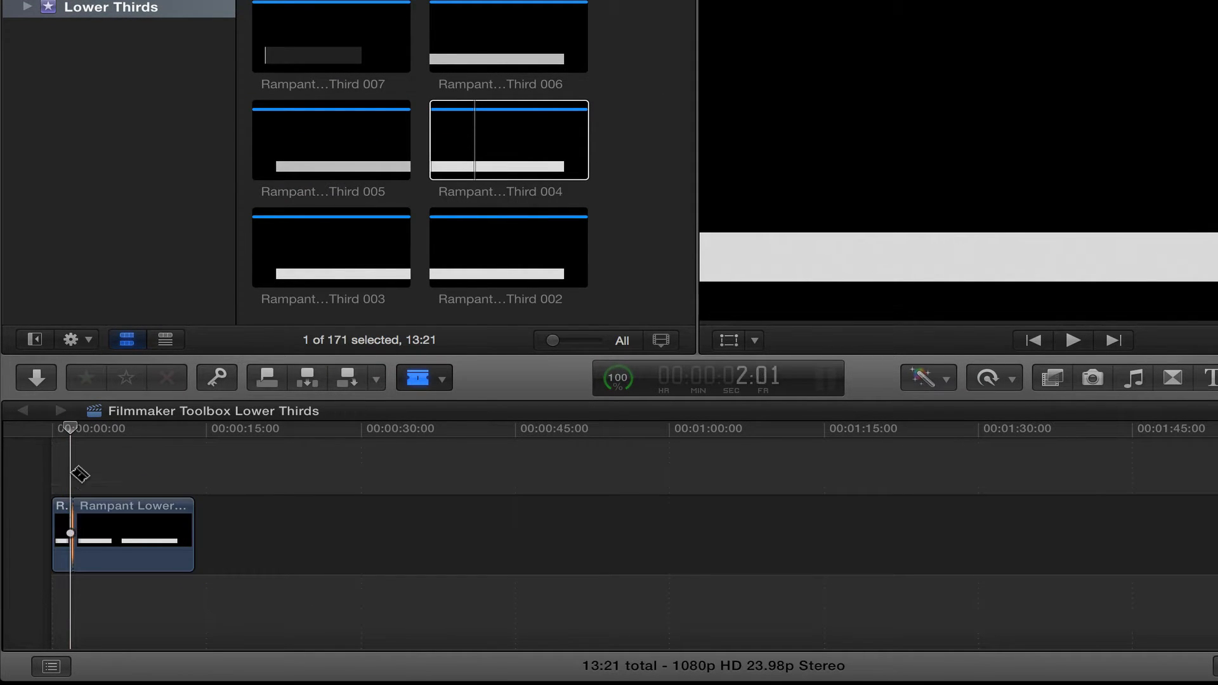
drag(70, 430, 162, 432)
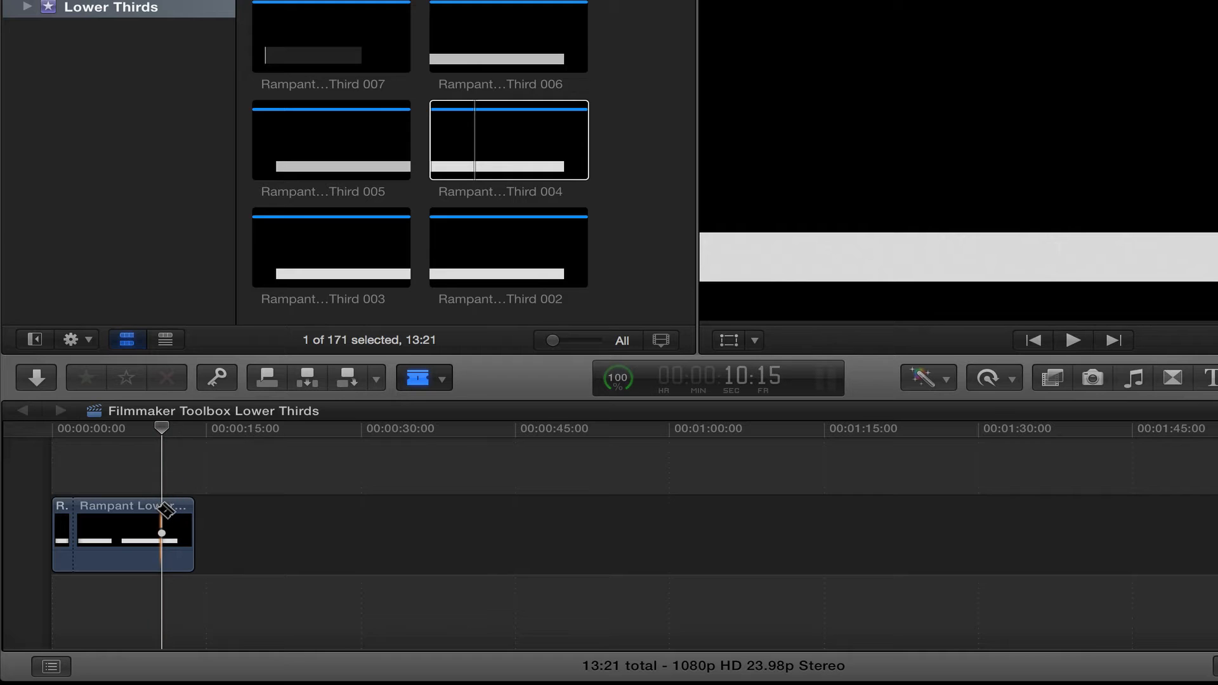
click(165, 508)
key(a)
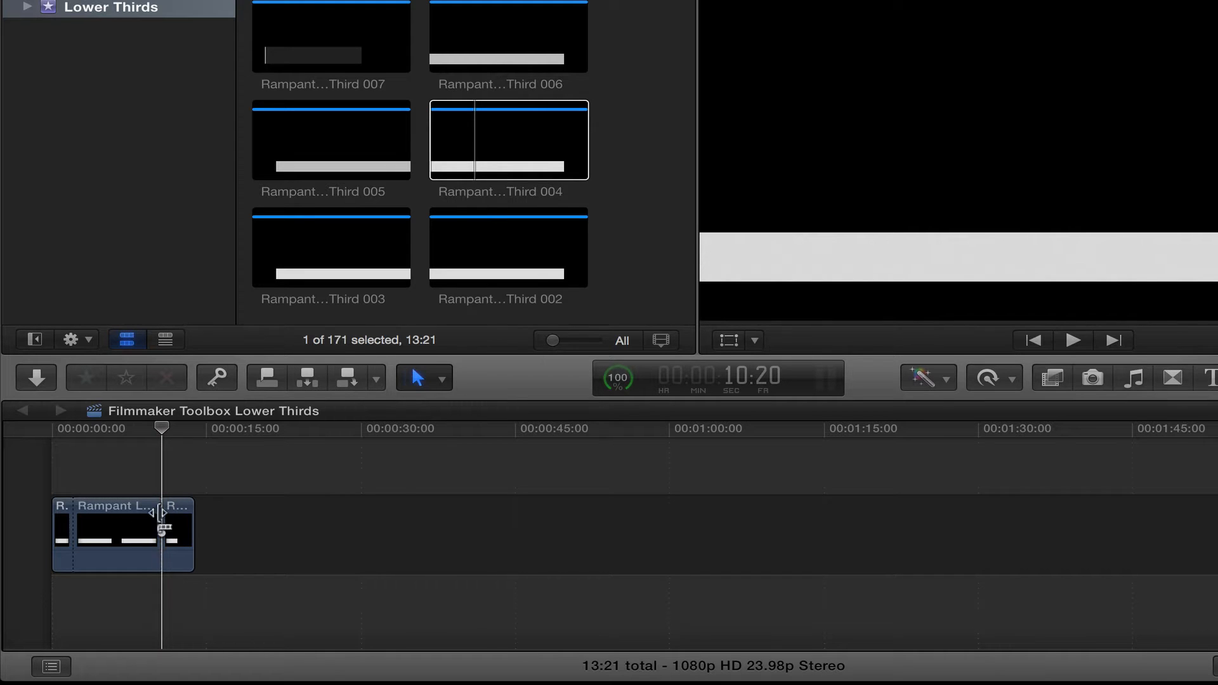
click(121, 522)
key(Delete)
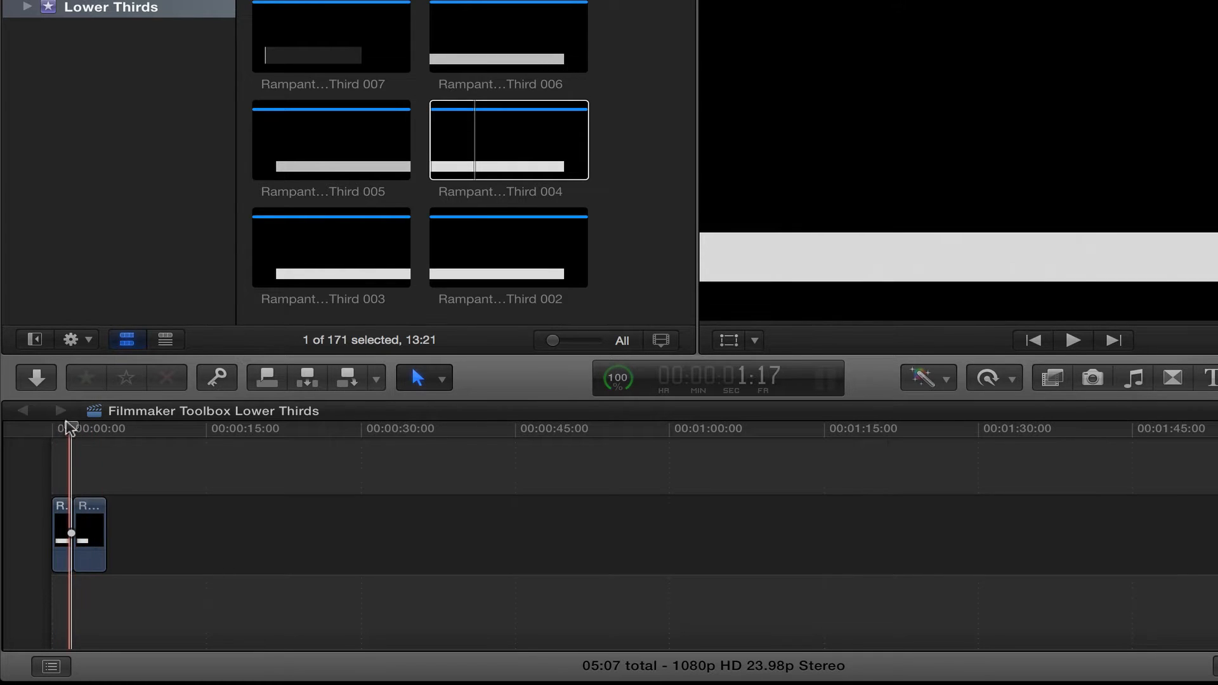
Lengthen the outro piece by trimming its left edge and replay the 08:07 edit
drag(70, 427, 44, 427)
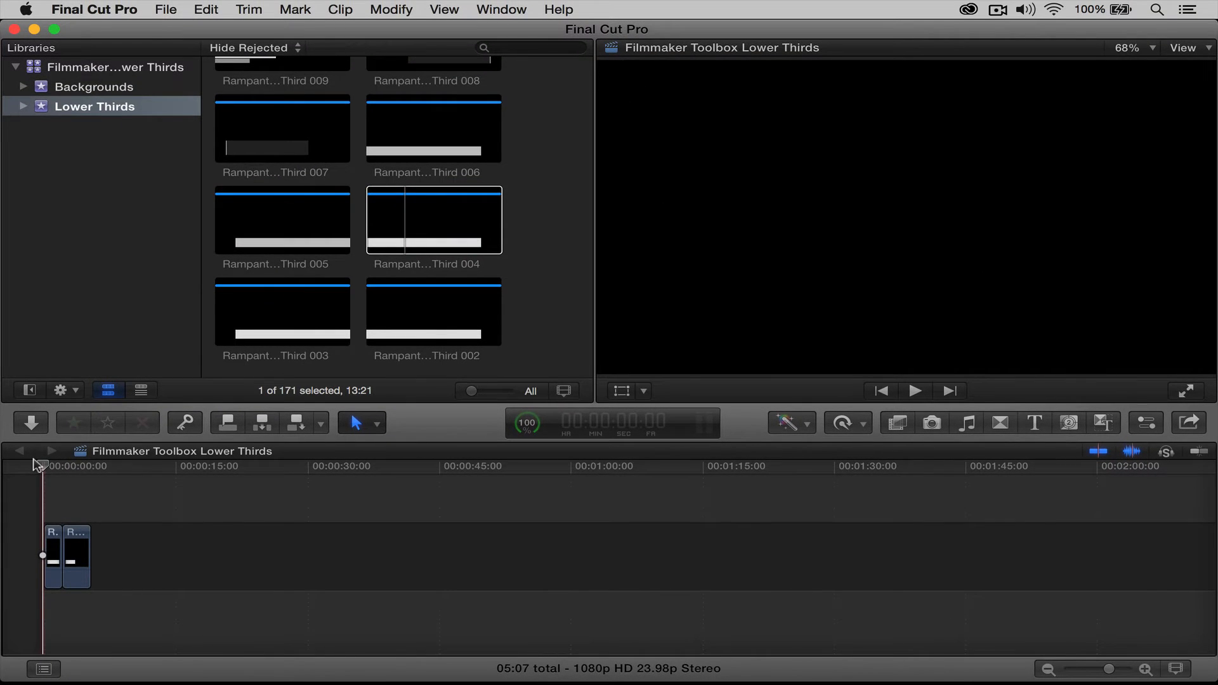
key(space)
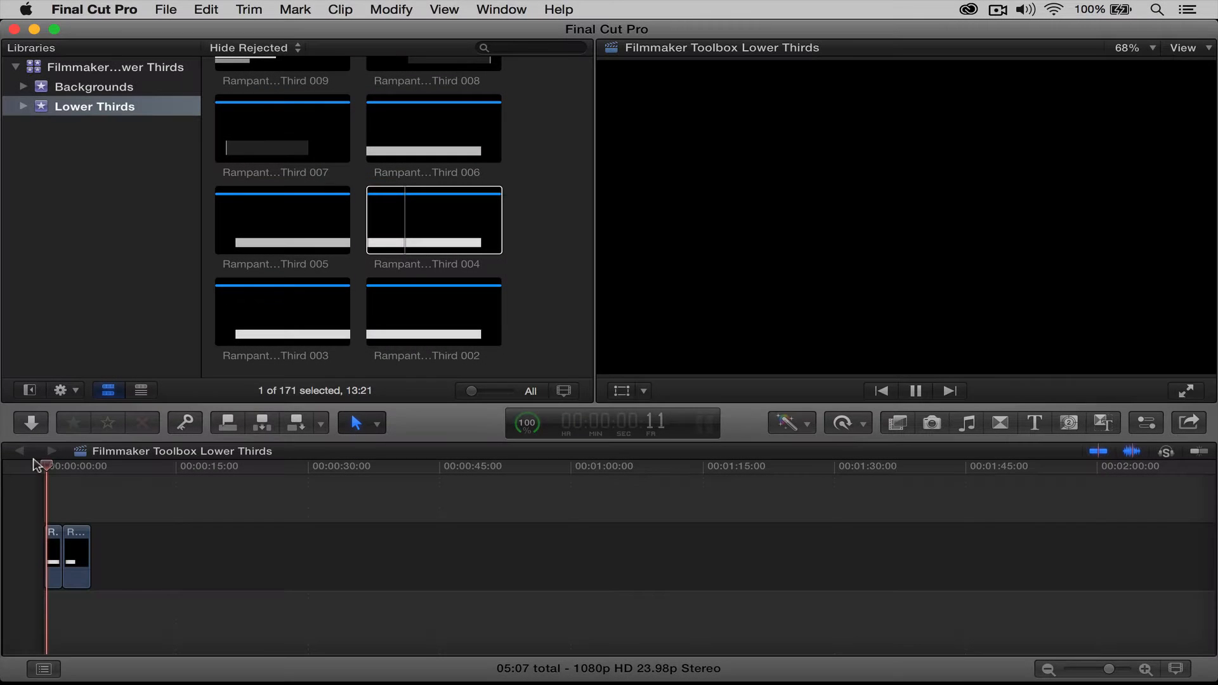
key(space)
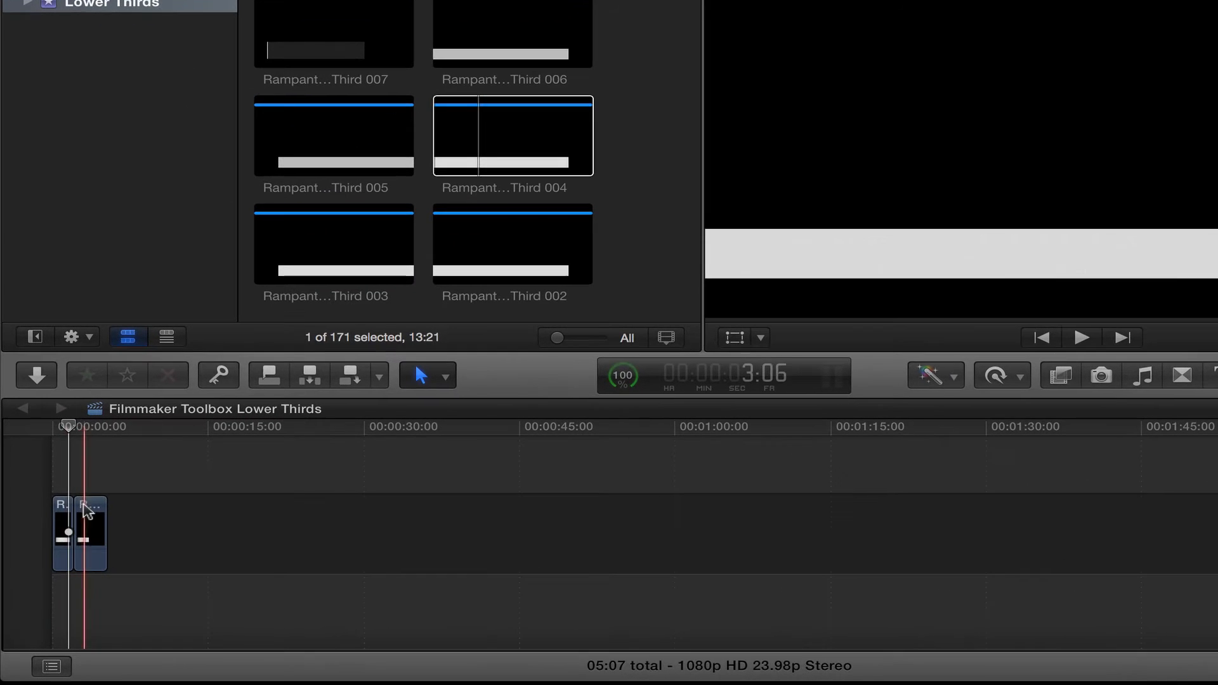
click(68, 539)
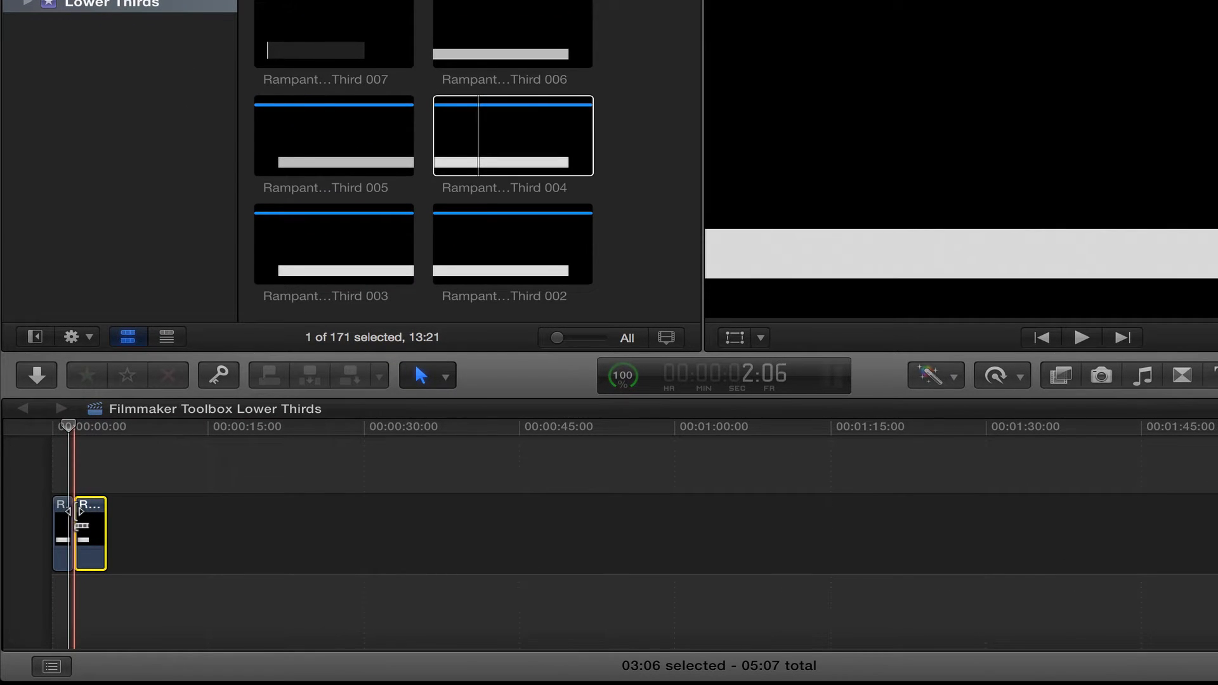
drag(75, 517, 33, 516)
scroll(63, 476, left, 2)
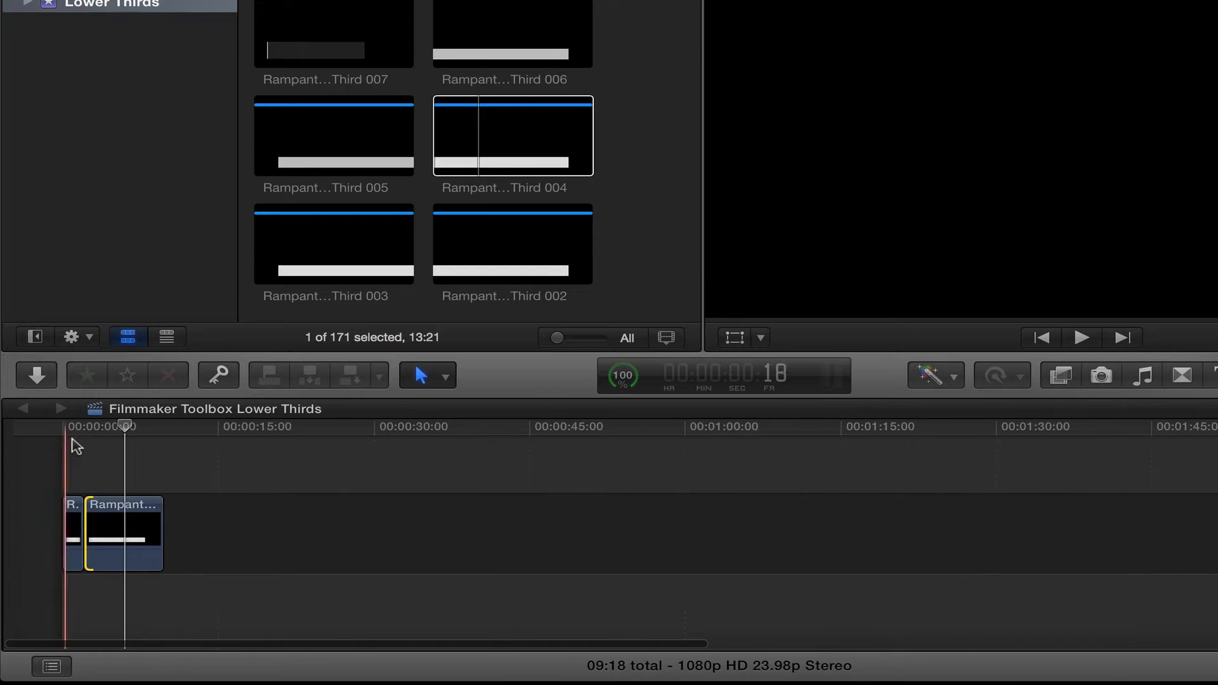
drag(66, 430, 39, 428)
key(space)
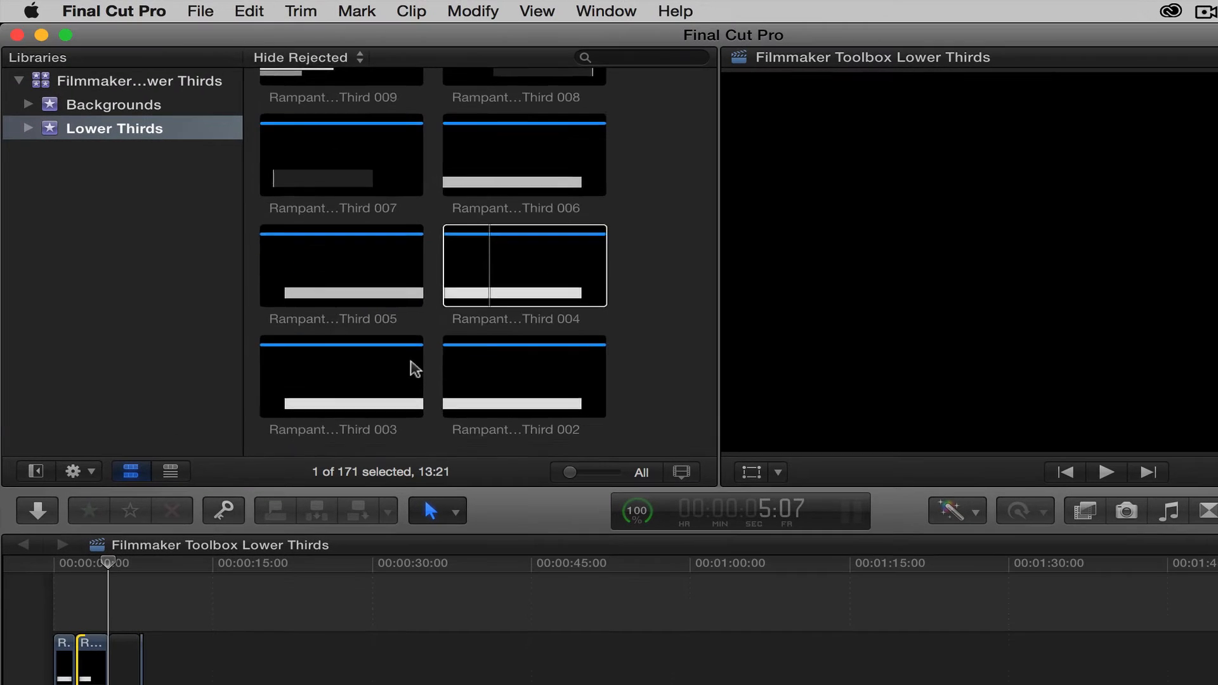
Drag Rampant Lower Third 019, the white brush-stroke bar, after the existing timeline clips
scroll(336, 307, up, 15)
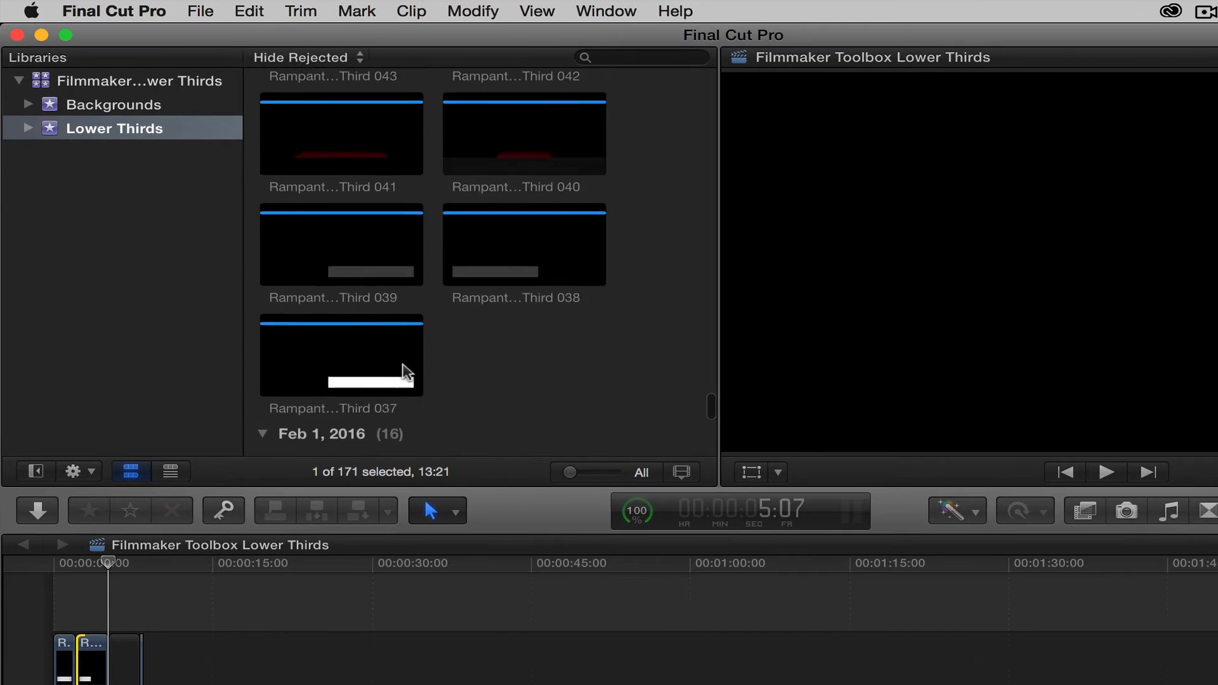
scroll(406, 371, up, 12)
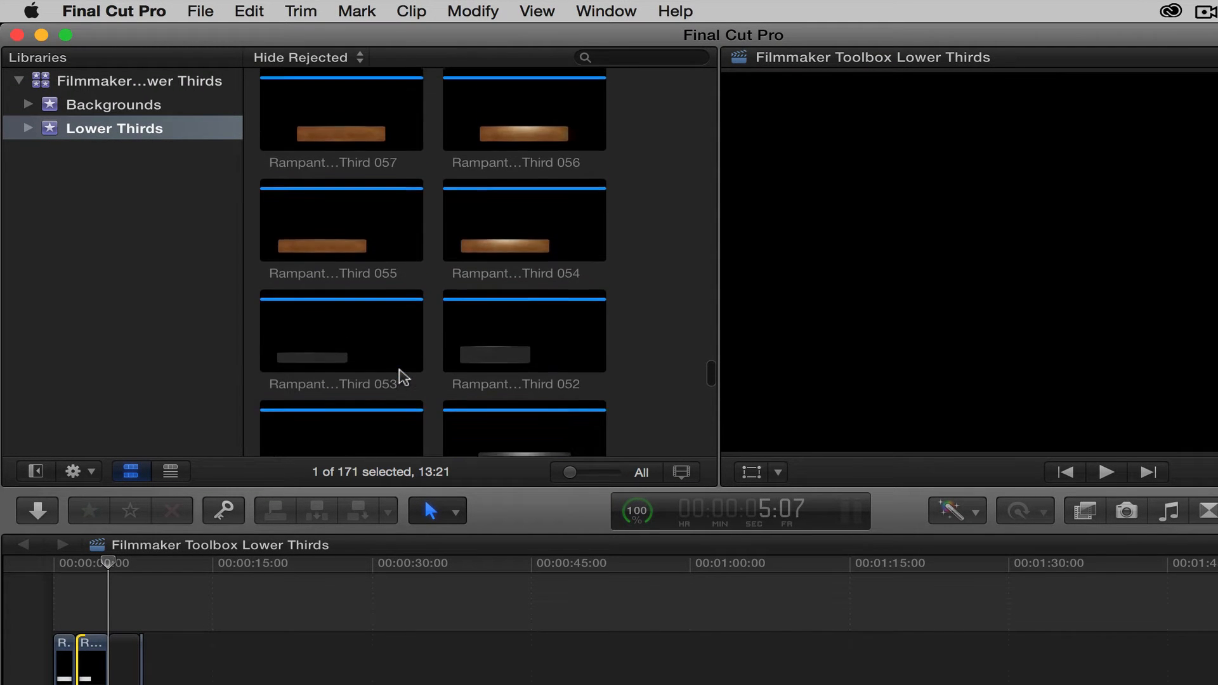
scroll(404, 377, up, 10)
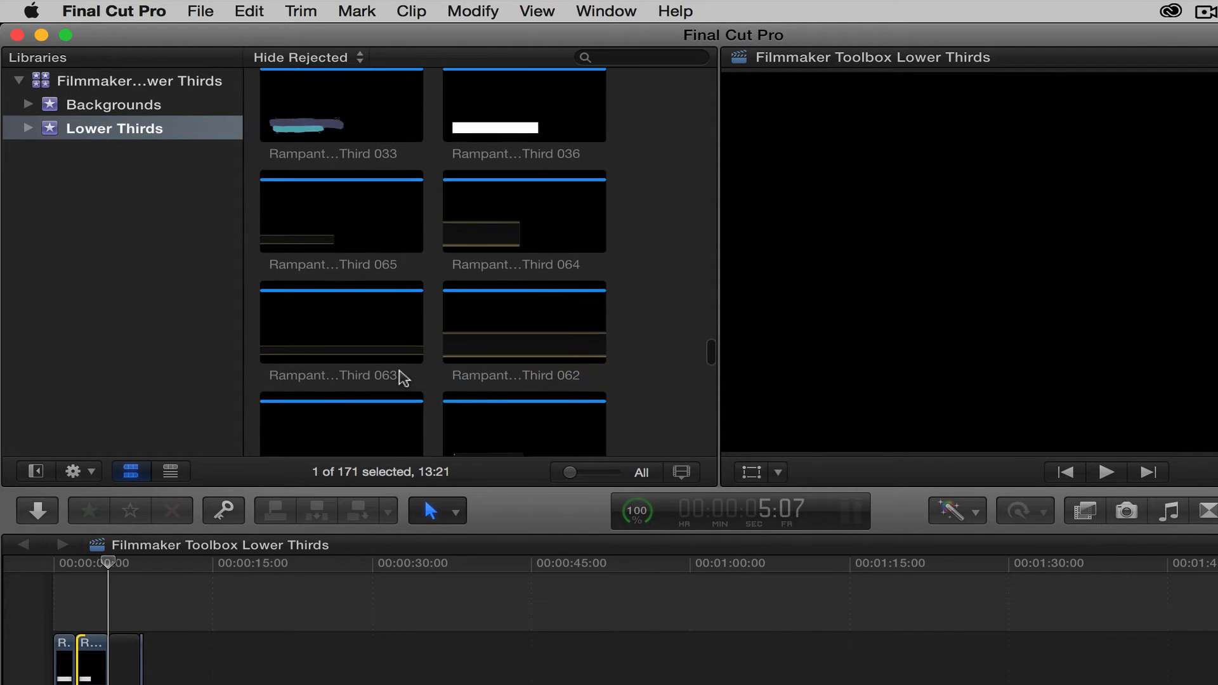
scroll(404, 377, up, 5)
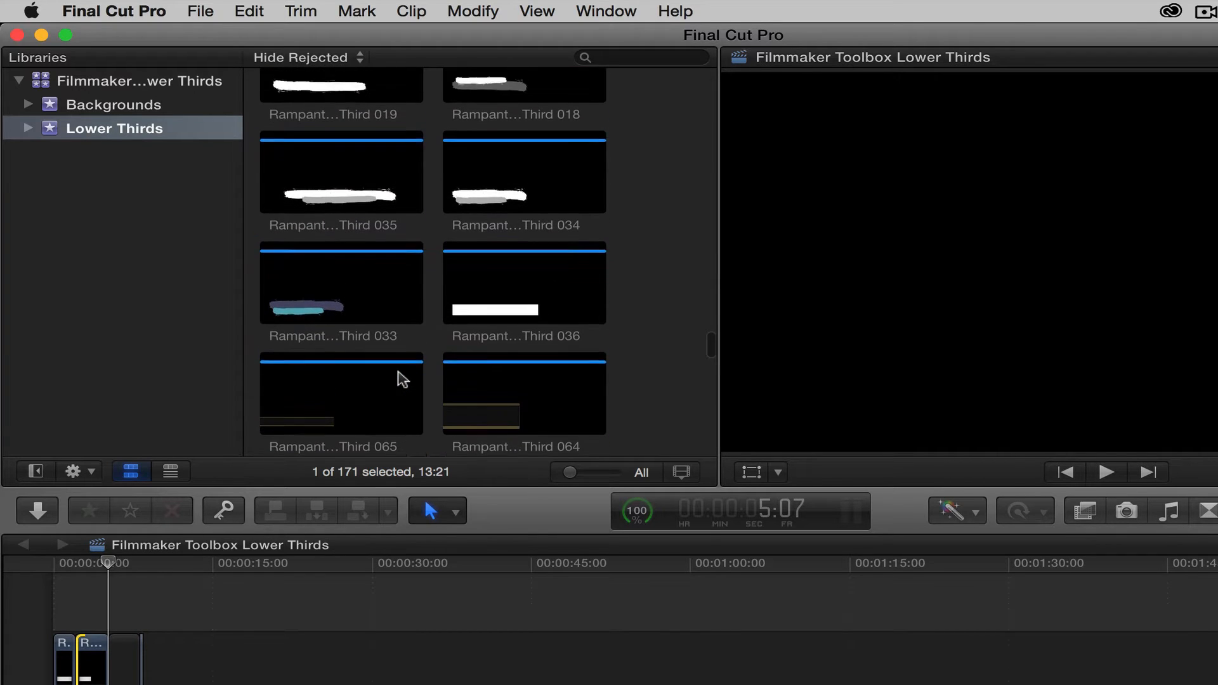
scroll(403, 379, up, 3)
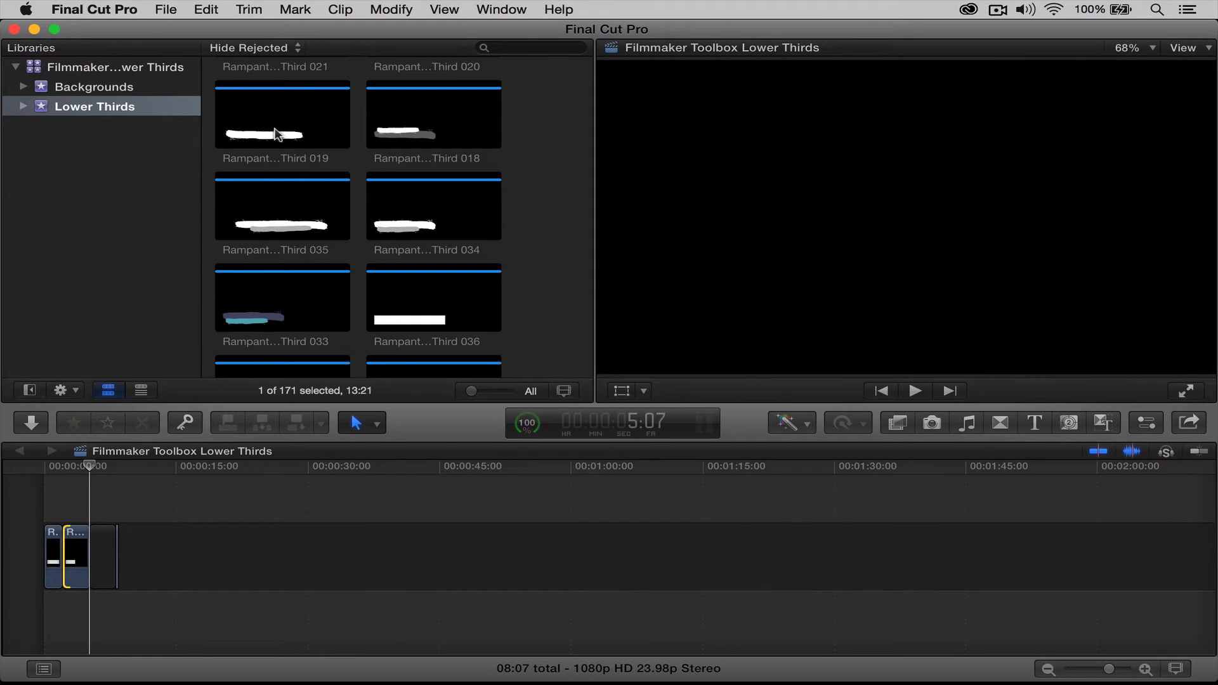
click(274, 134)
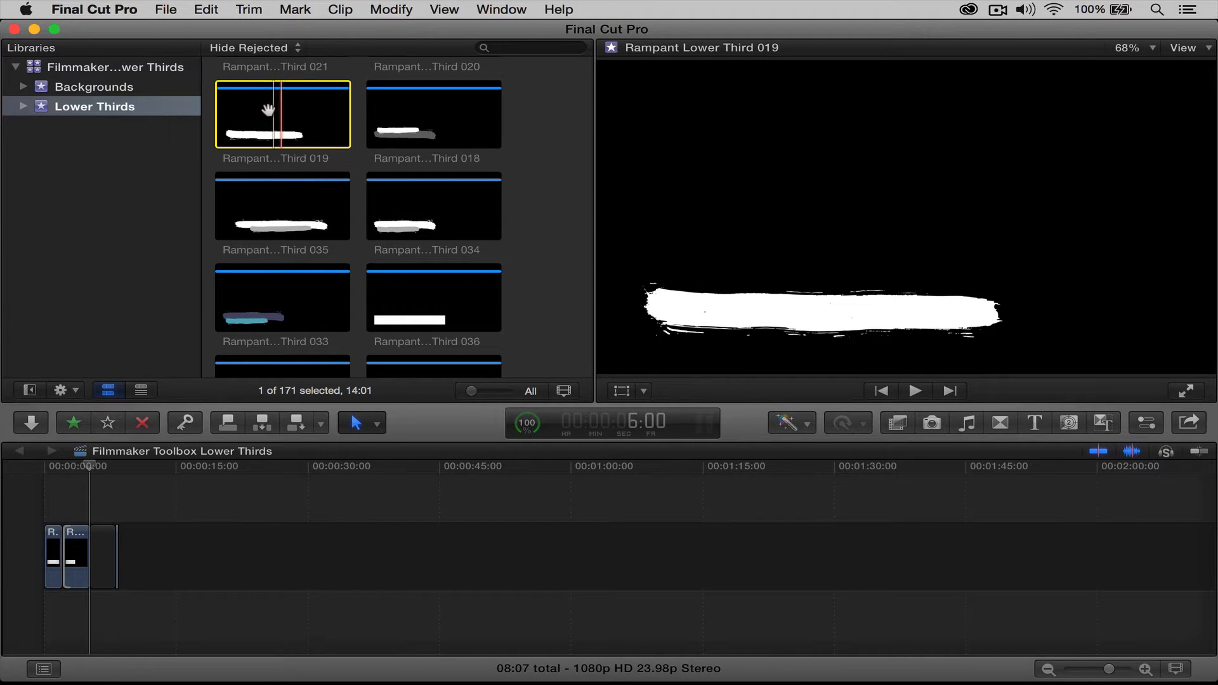
drag(272, 111, 136, 544)
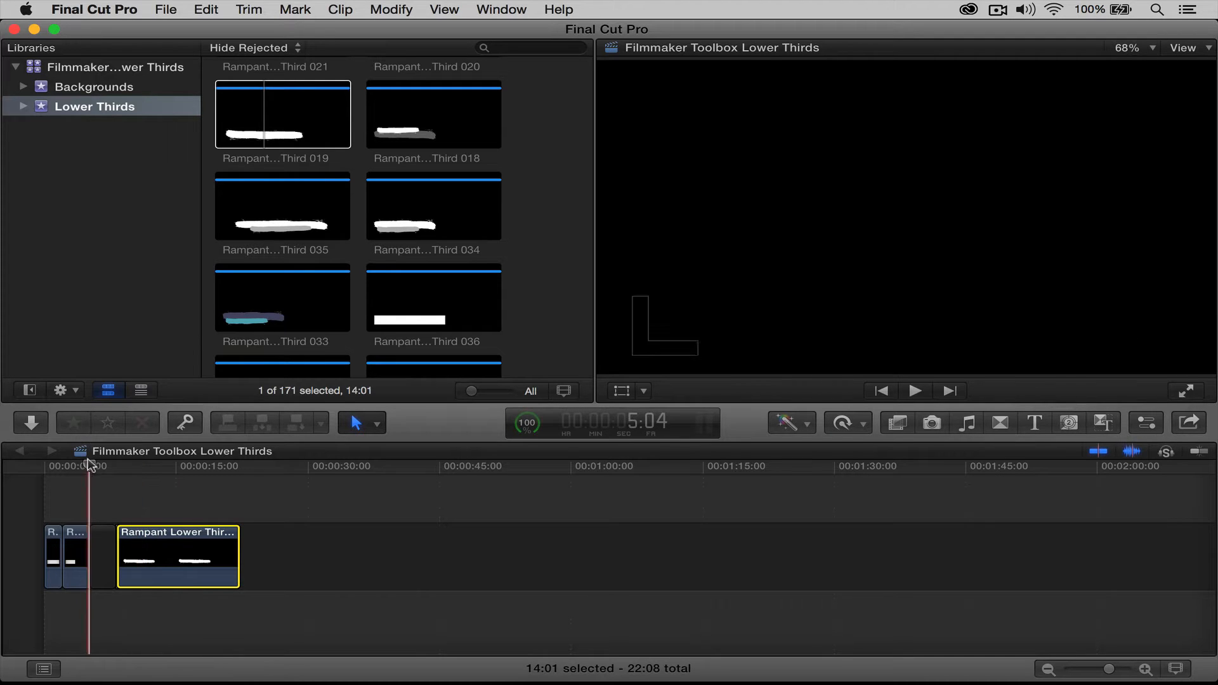
Apply Color Correction to Lower Third 019 and move the Color Board global puck to mint green
click(149, 468)
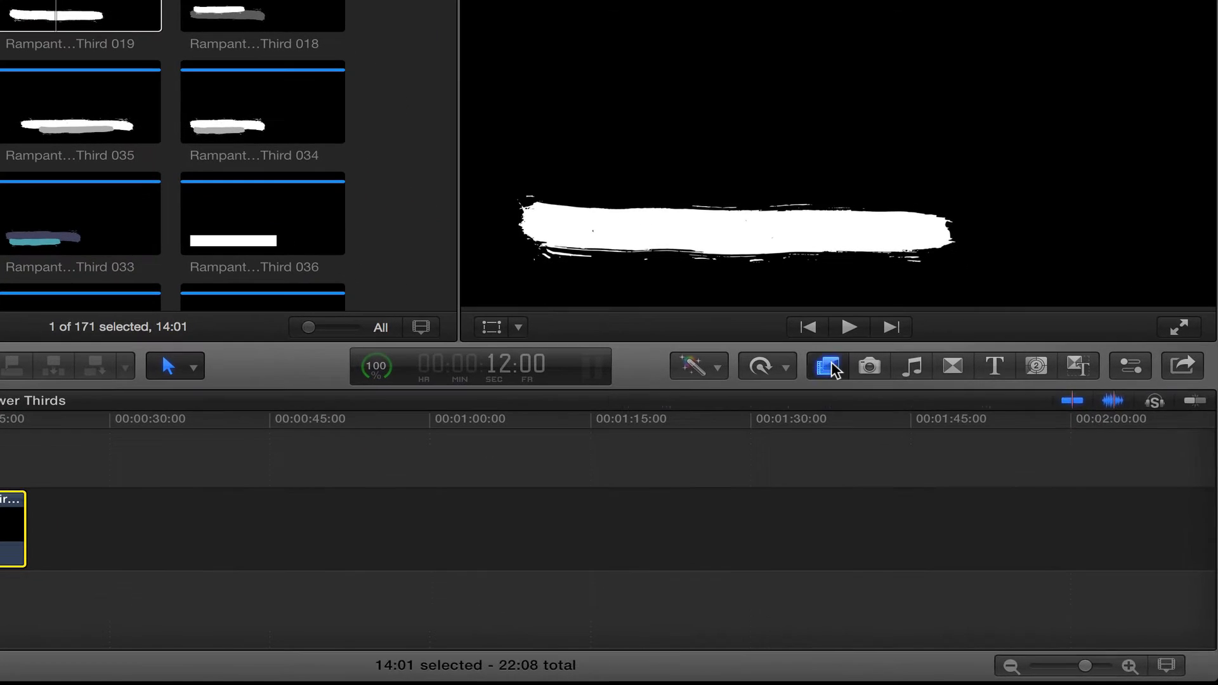
click(899, 423)
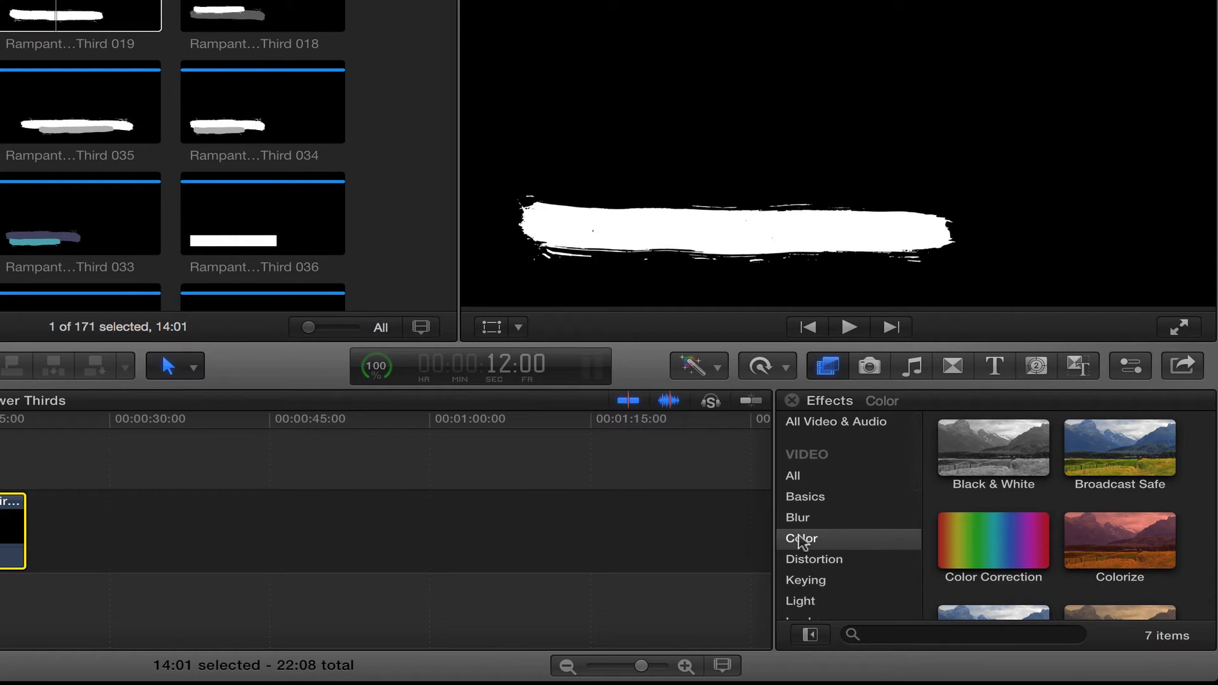
click(1011, 542)
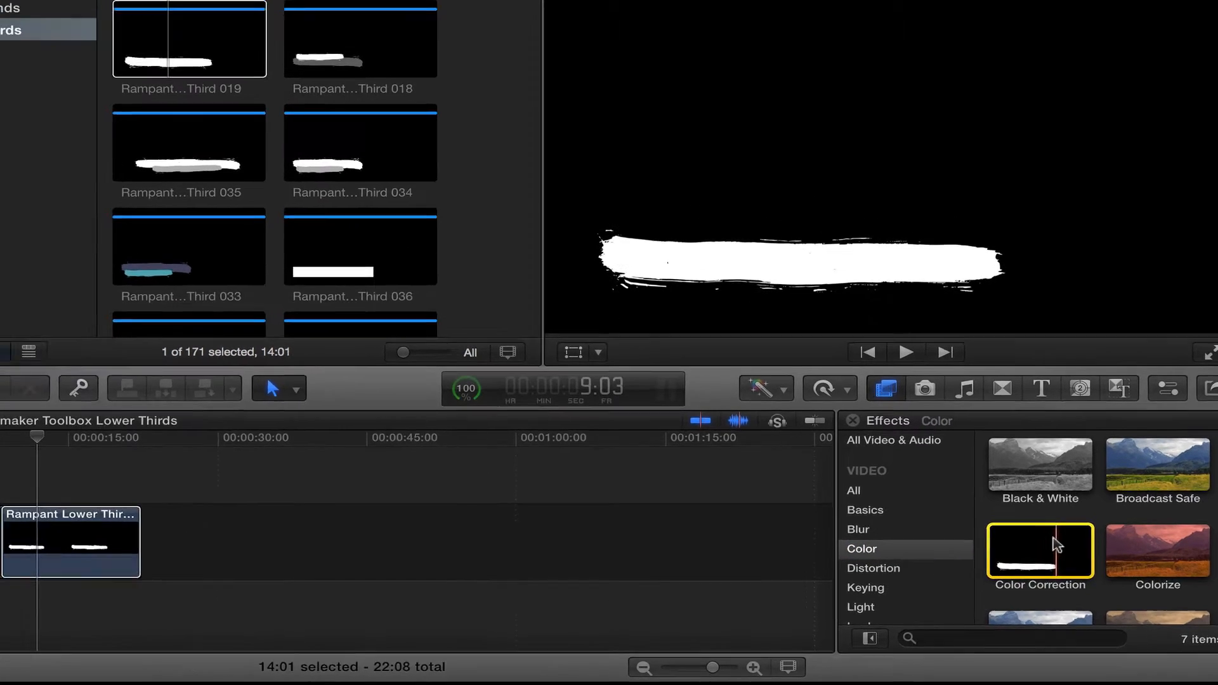
drag(990, 557, 3, 526)
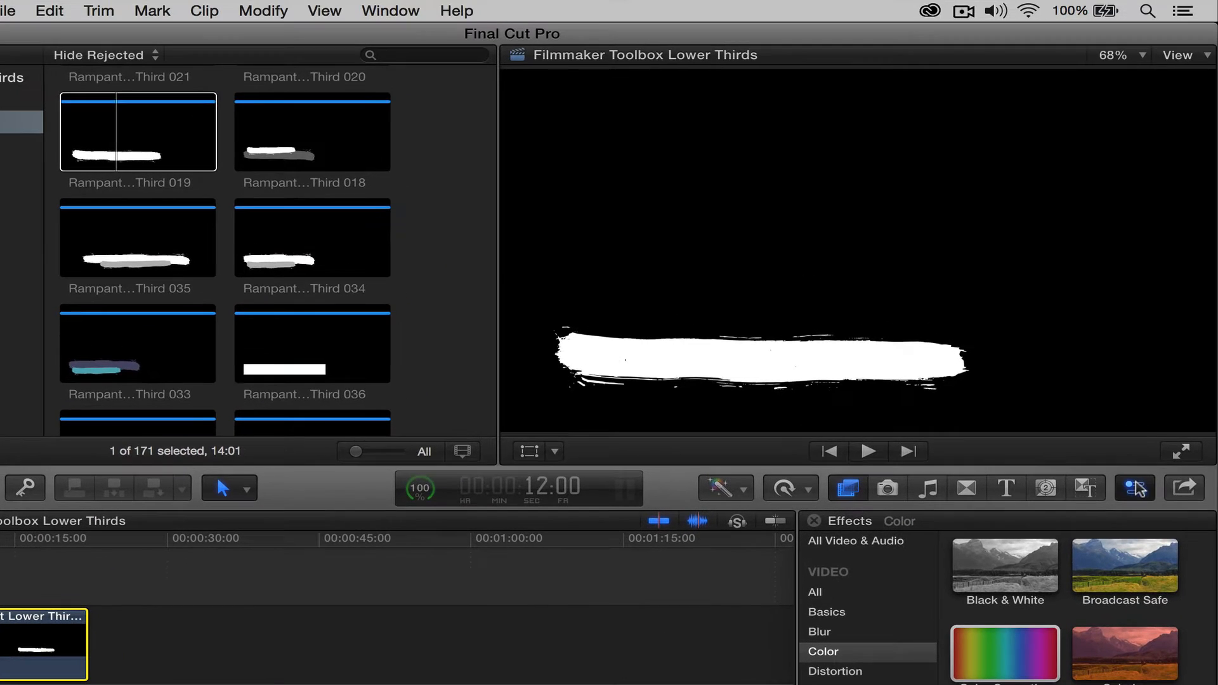
click(1166, 441)
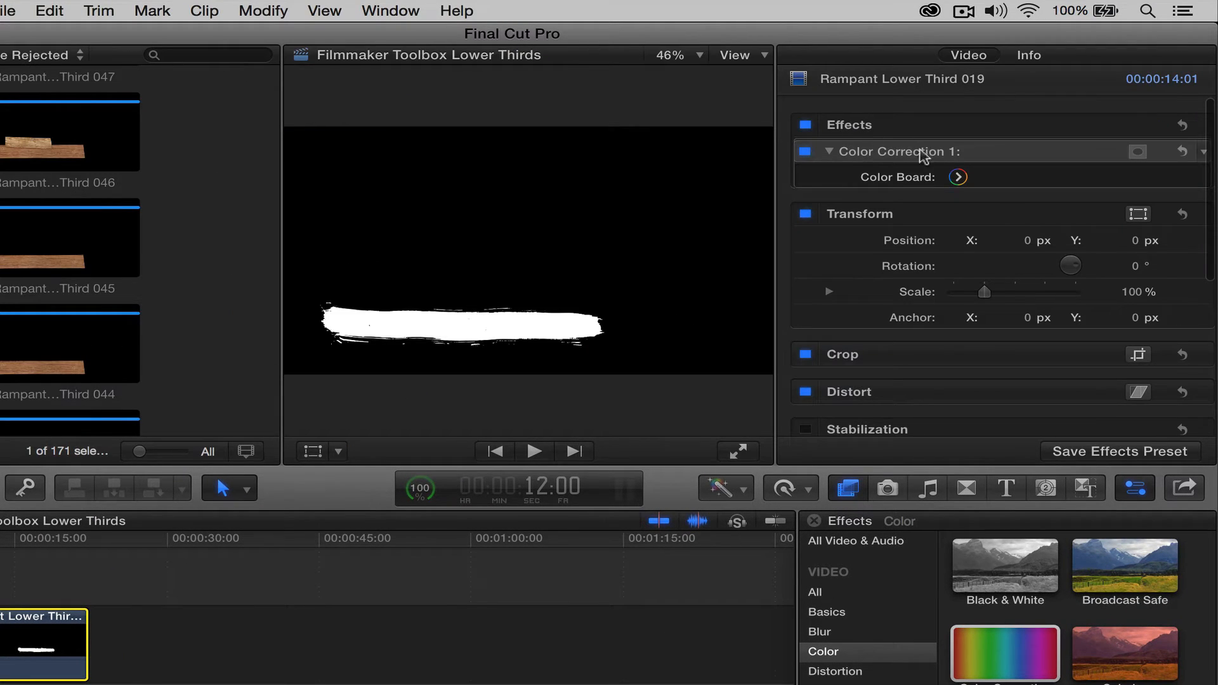
click(956, 178)
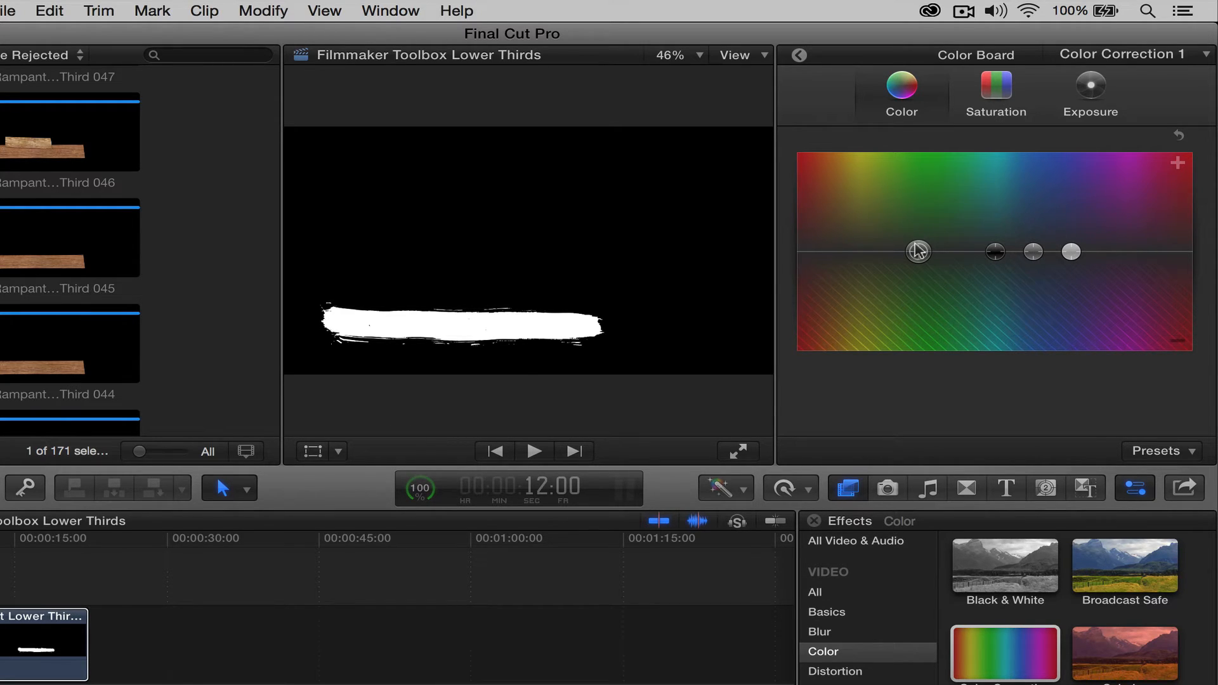
mouse_move(918, 251)
mouse_down()
mouse_move(916, 163)
mouse_move(834, 163)
mouse_move(1161, 165)
mouse_move(882, 170)
mouse_move(1082, 171)
mouse_move(934, 177)
mouse_up()
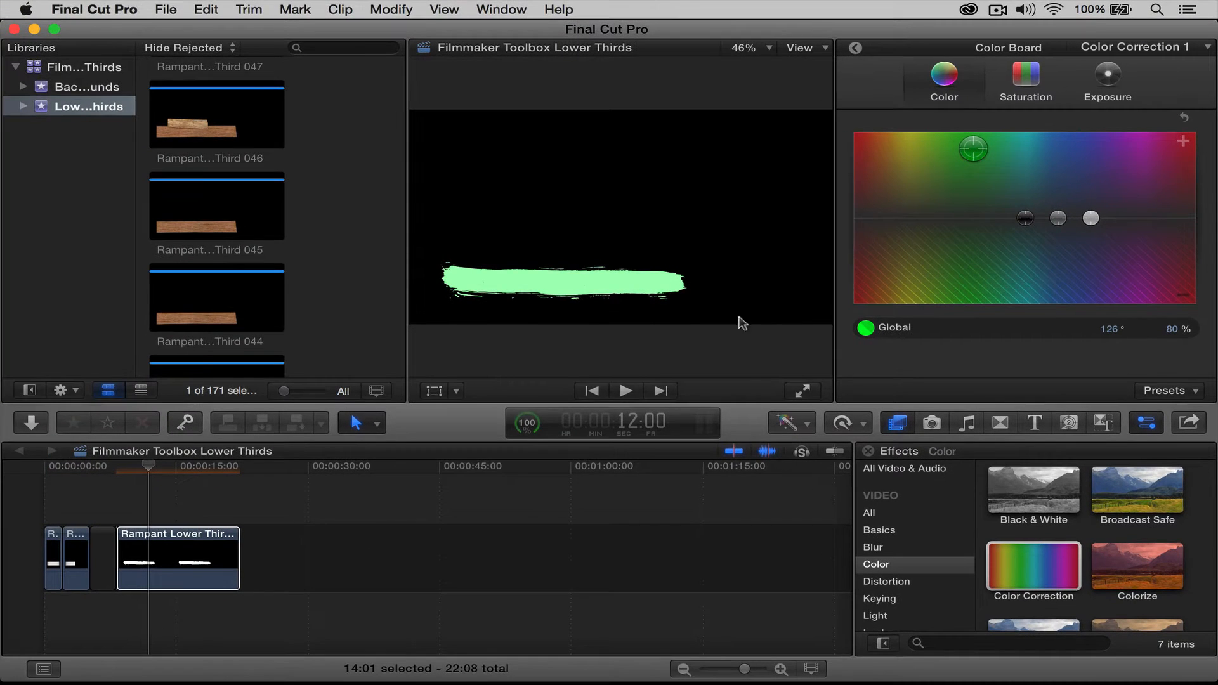
mouse_move(148, 467)
mouse_down()
mouse_move(163, 467)
mouse_move(112, 467)
mouse_up()
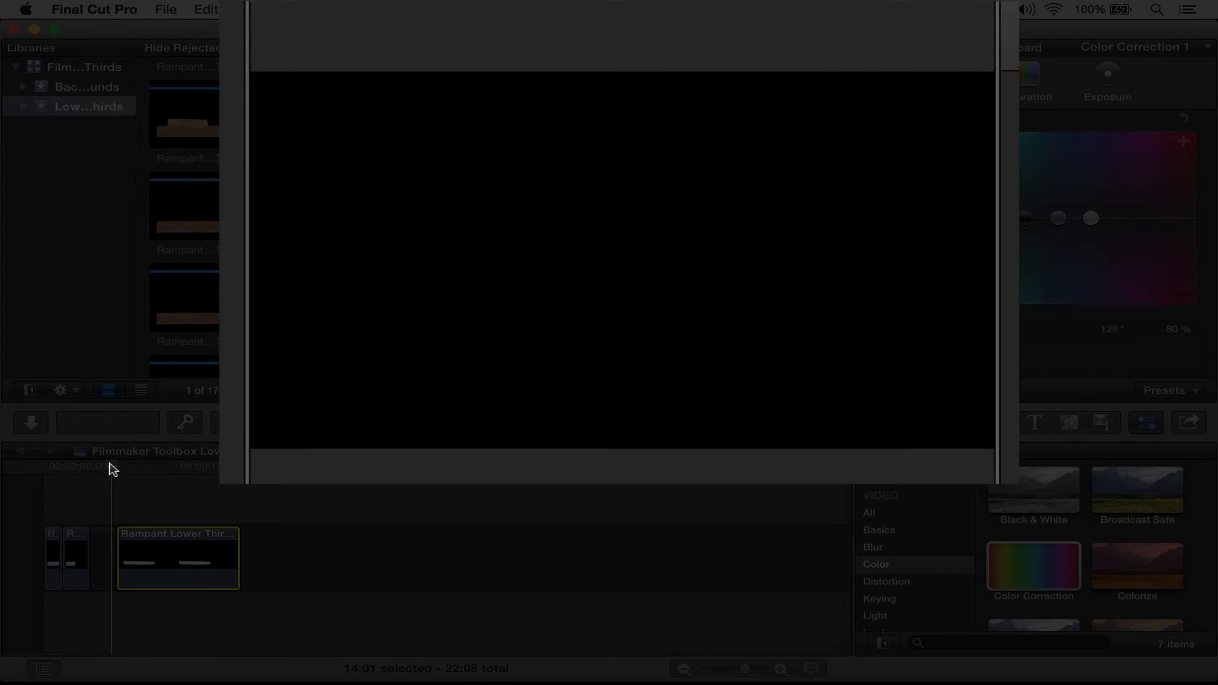
Play the green stroke and add a short gap after Lower Third 019, undoing stray edits
key(space)
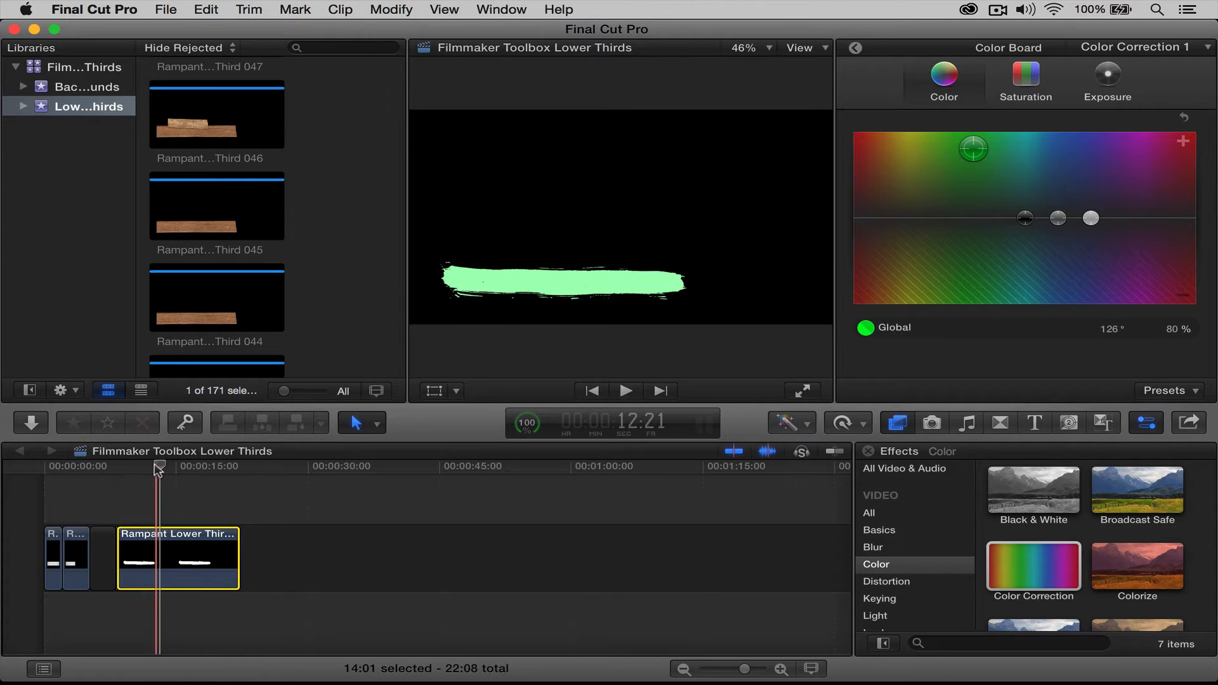
drag(160, 467, 236, 472)
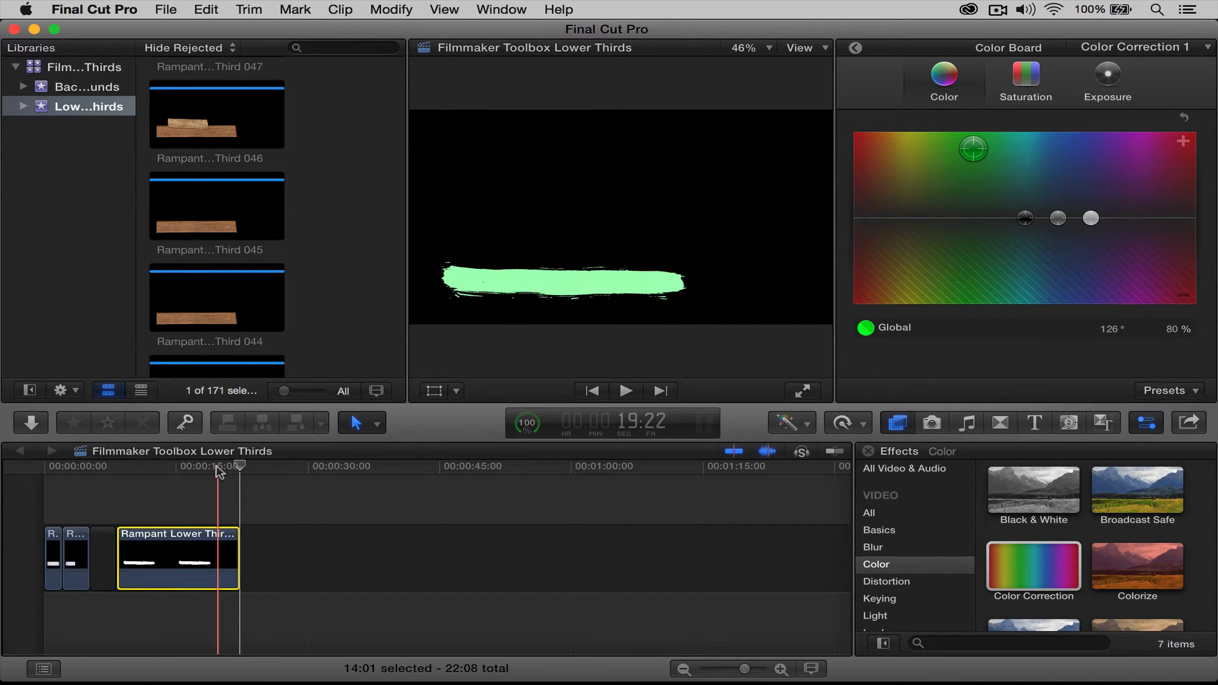
key(super+v)
click(257, 545)
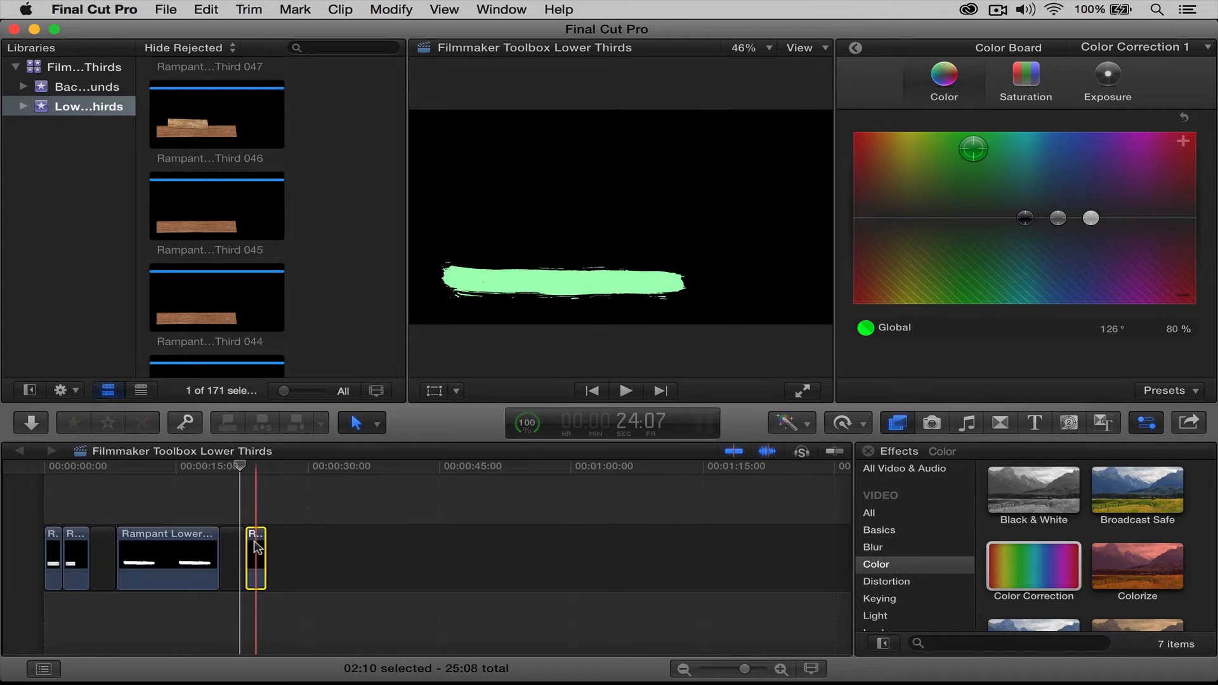
key(Delete)
key(super+z)
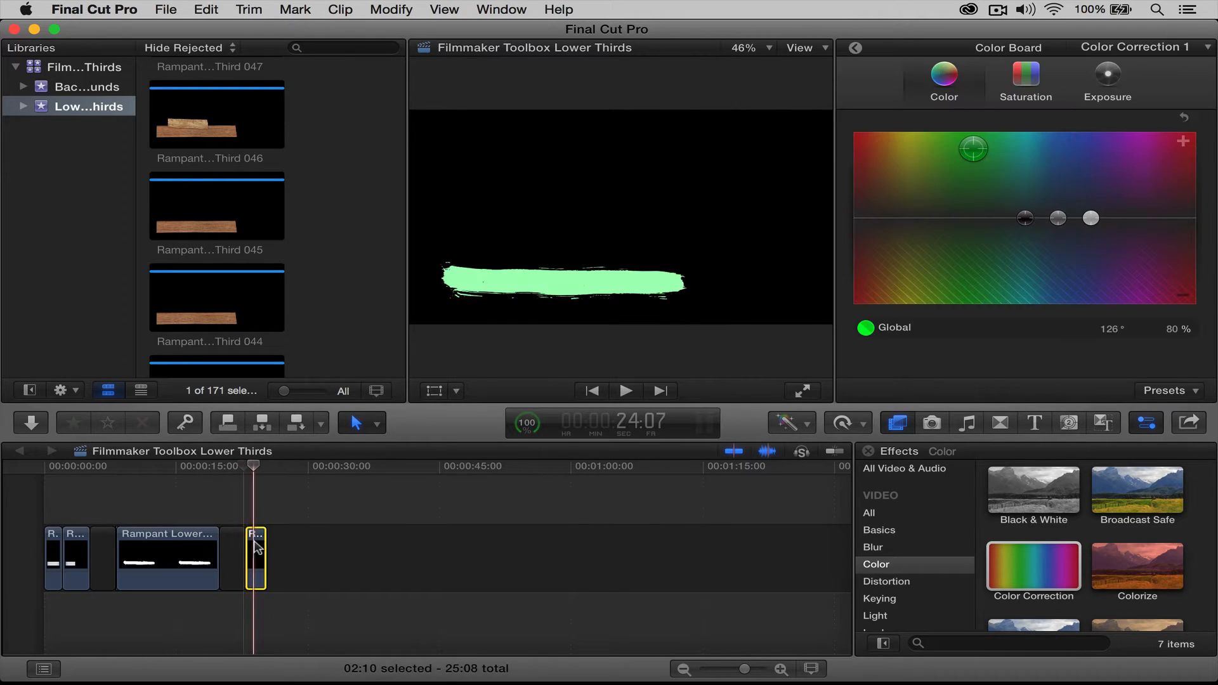
key(super+z)
drag(218, 469, 248, 468)
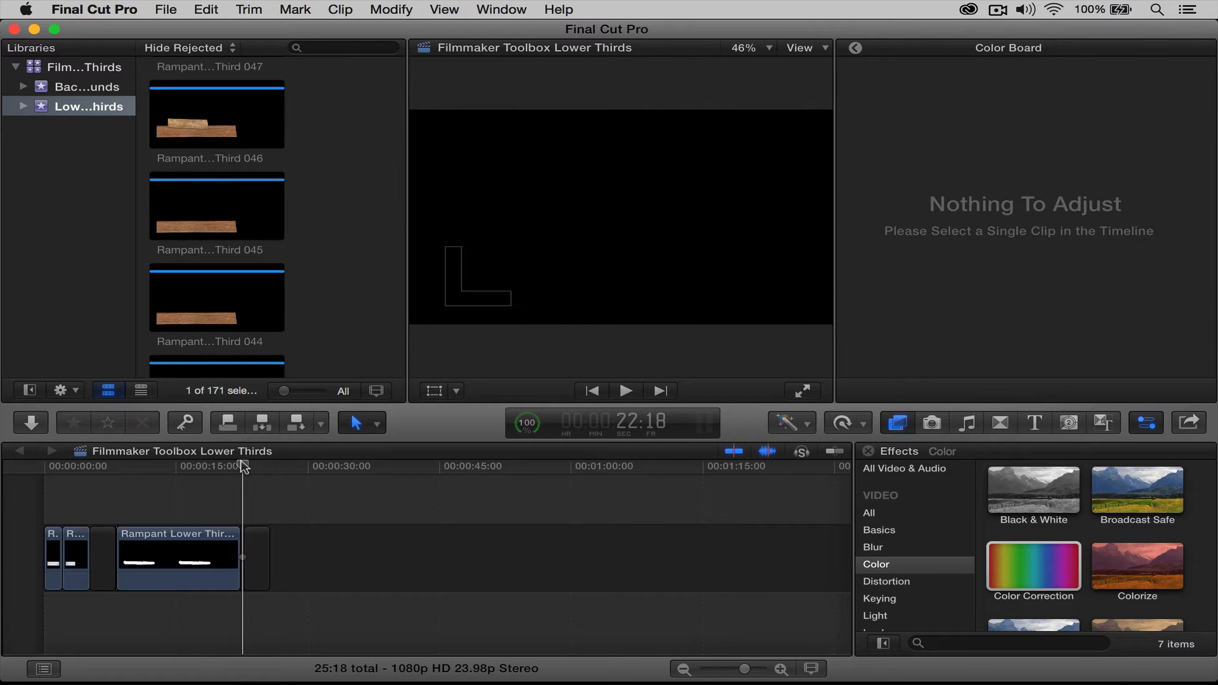
drag(243, 468, 269, 467)
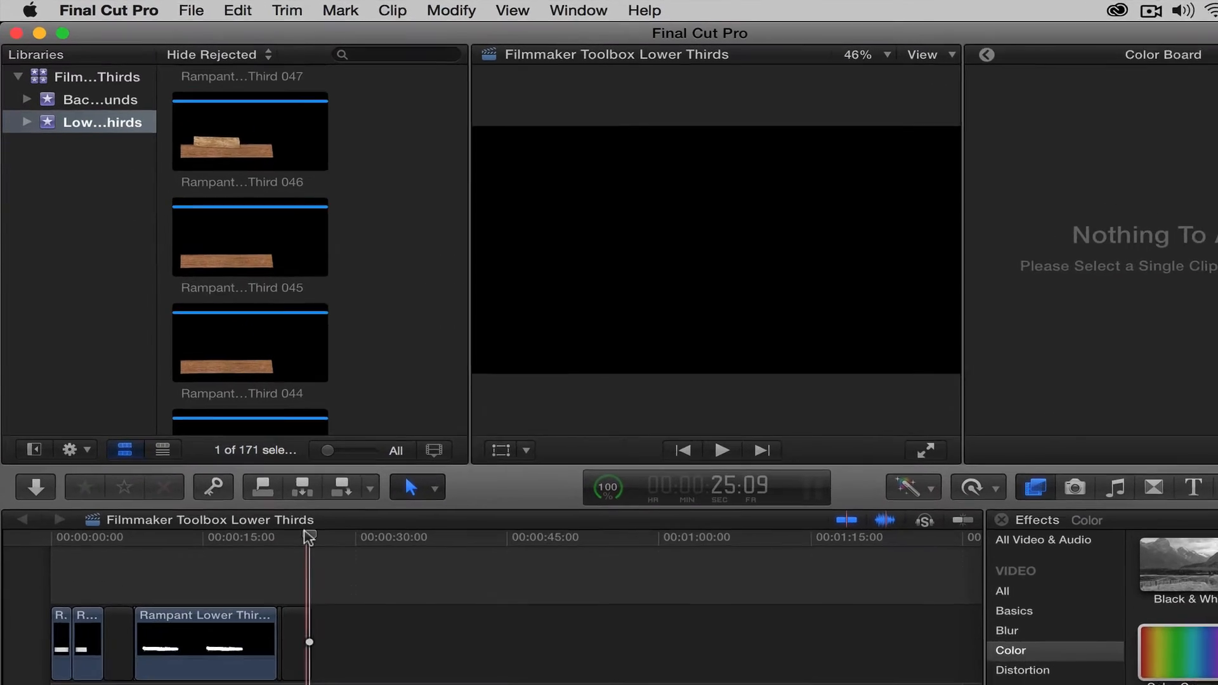
Add the blue splatter Rampant Lower Third 024 after the gap and play it back
scroll(288, 310, down, 20)
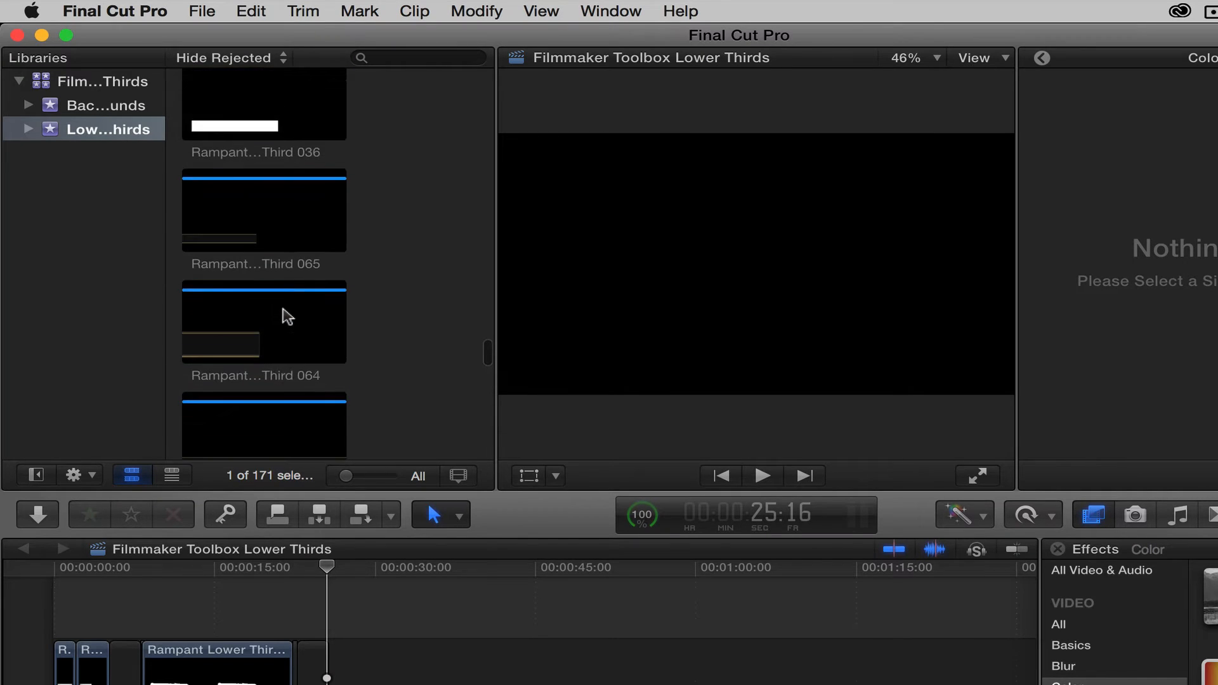
scroll(287, 311, up, 3)
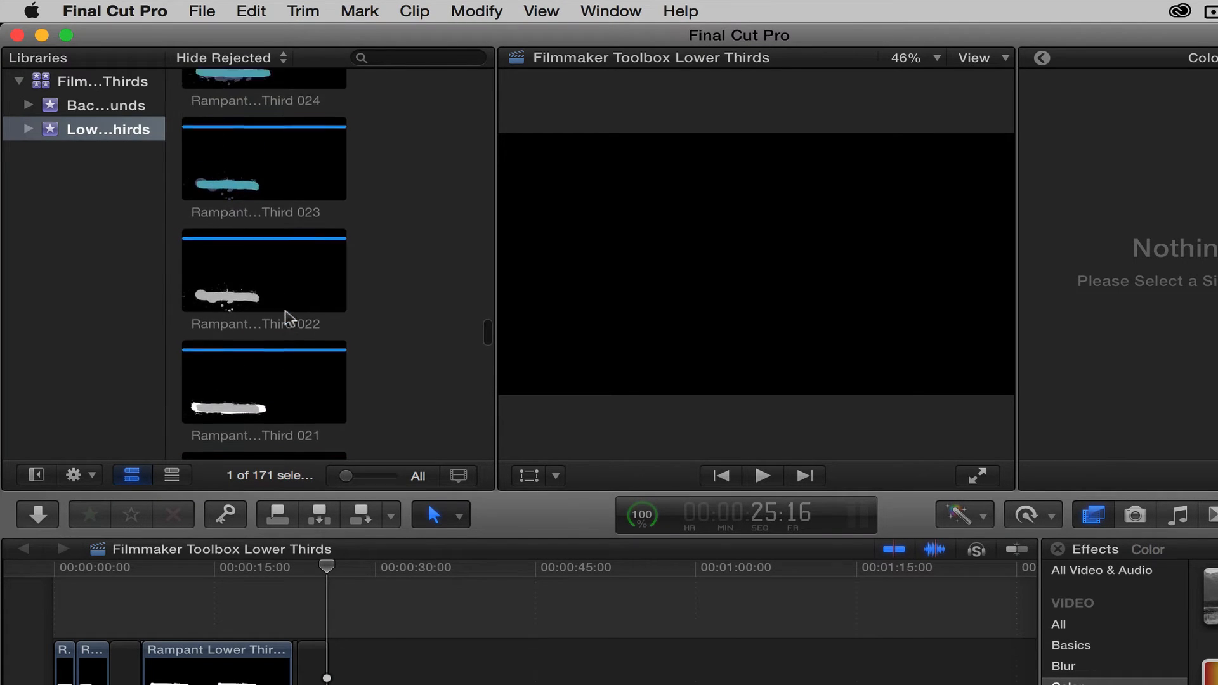
click(215, 190)
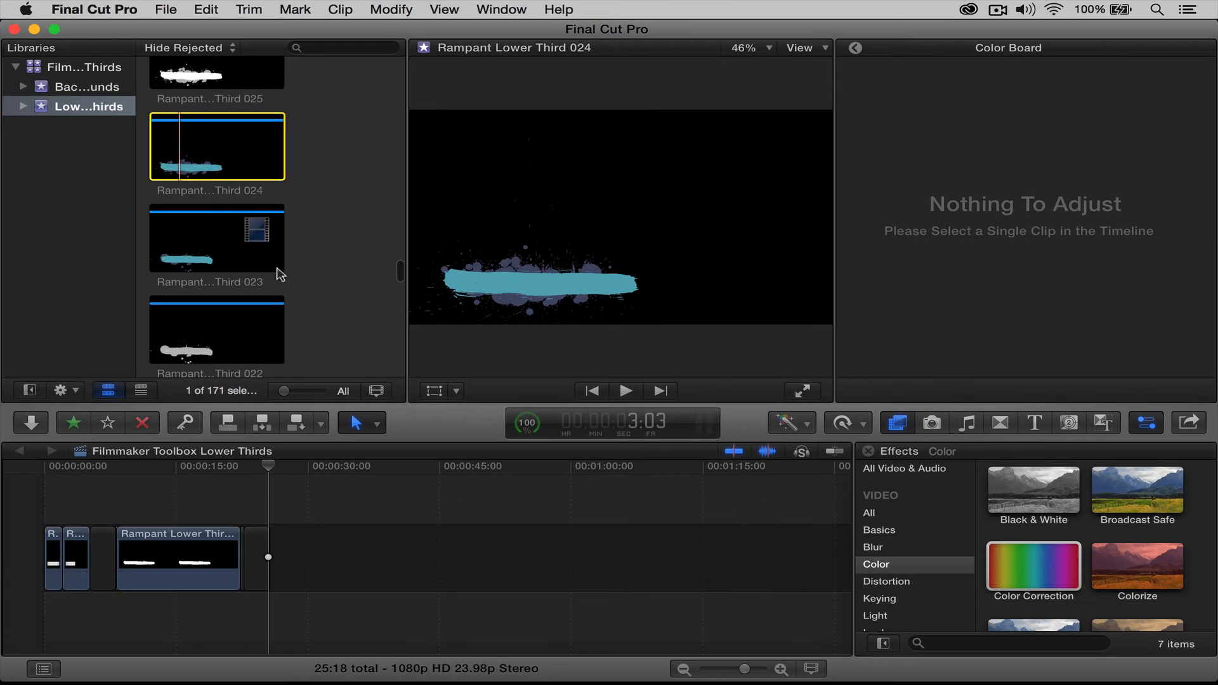
drag(277, 269, 279, 539)
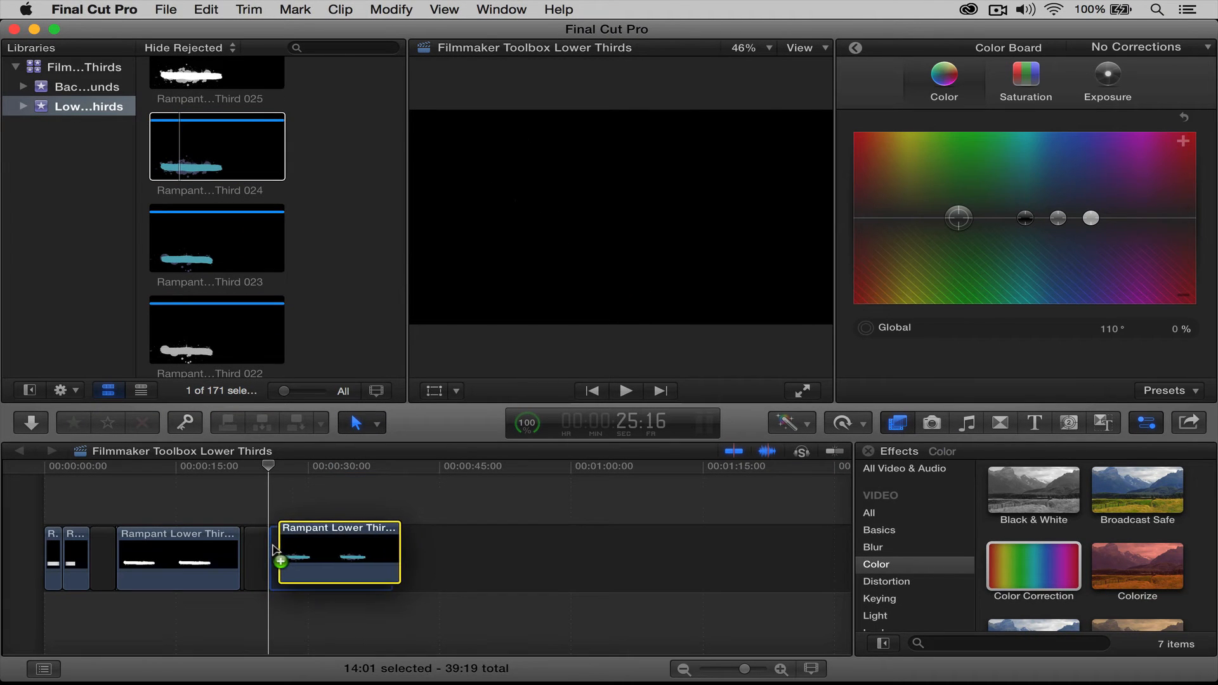
mouse_move(266, 466)
mouse_down()
mouse_move(304, 469)
mouse_move(270, 470)
mouse_up()
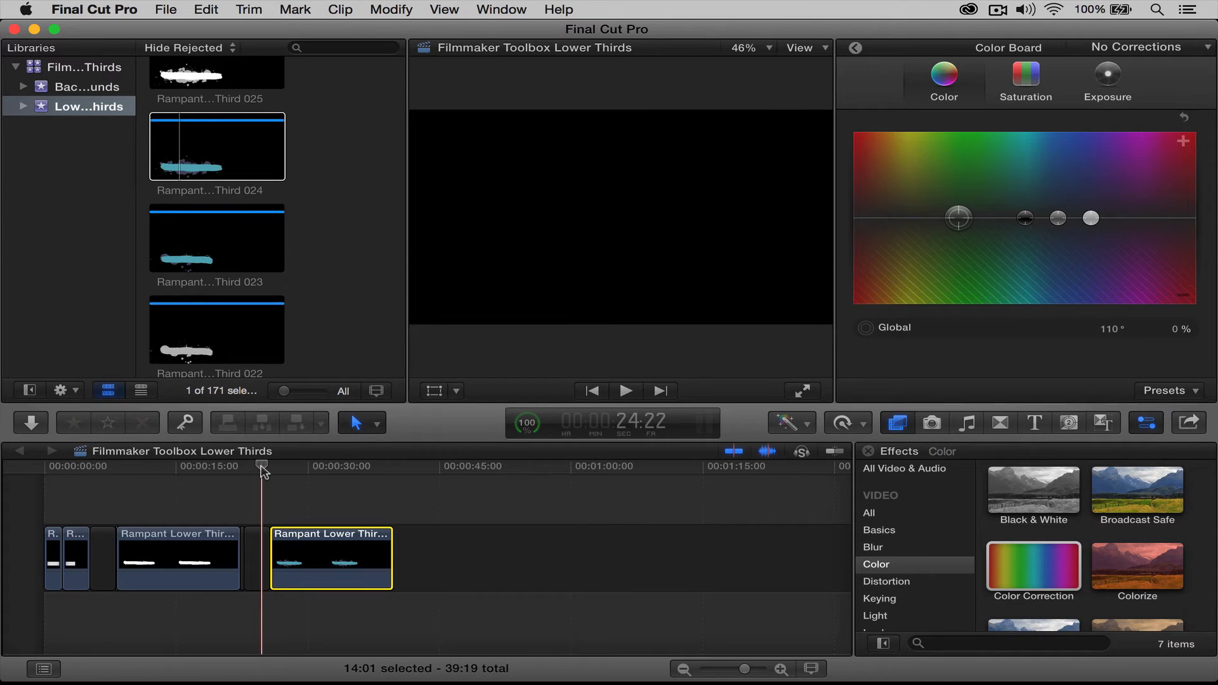
key(space)
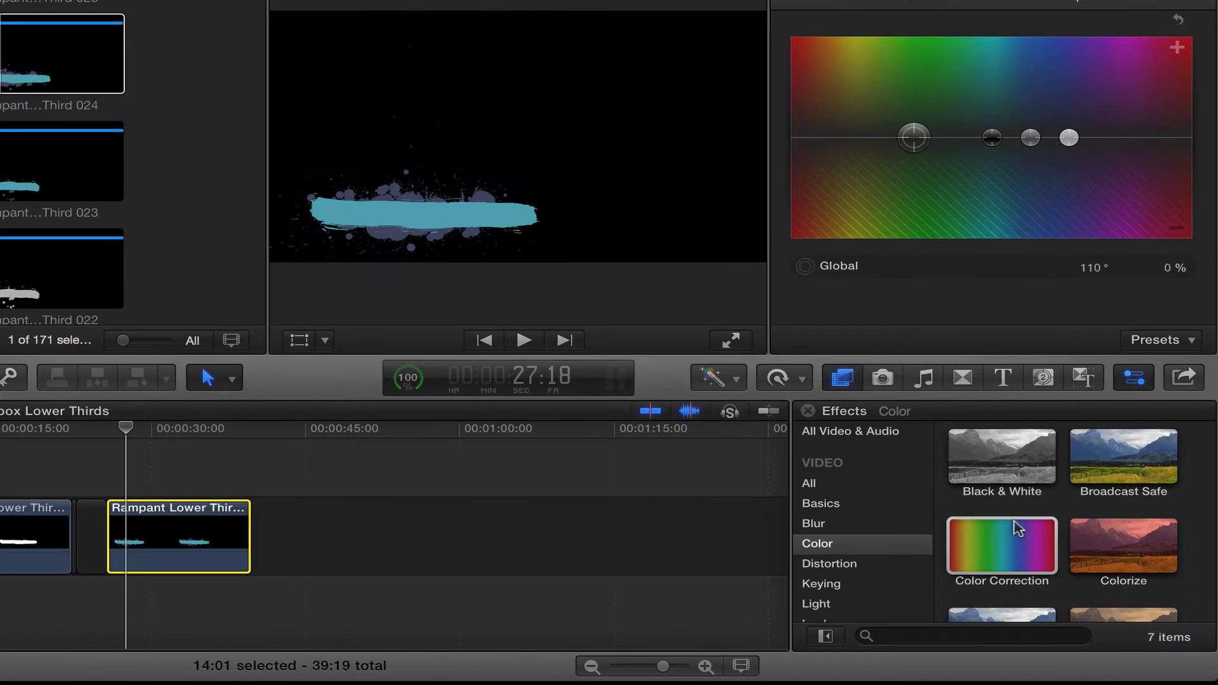
Apply Color Correction to Lower Third 024, shifting Shadows and Highlights for mint stroke, red splatter
click(1042, 566)
drag(1026, 547, 212, 540)
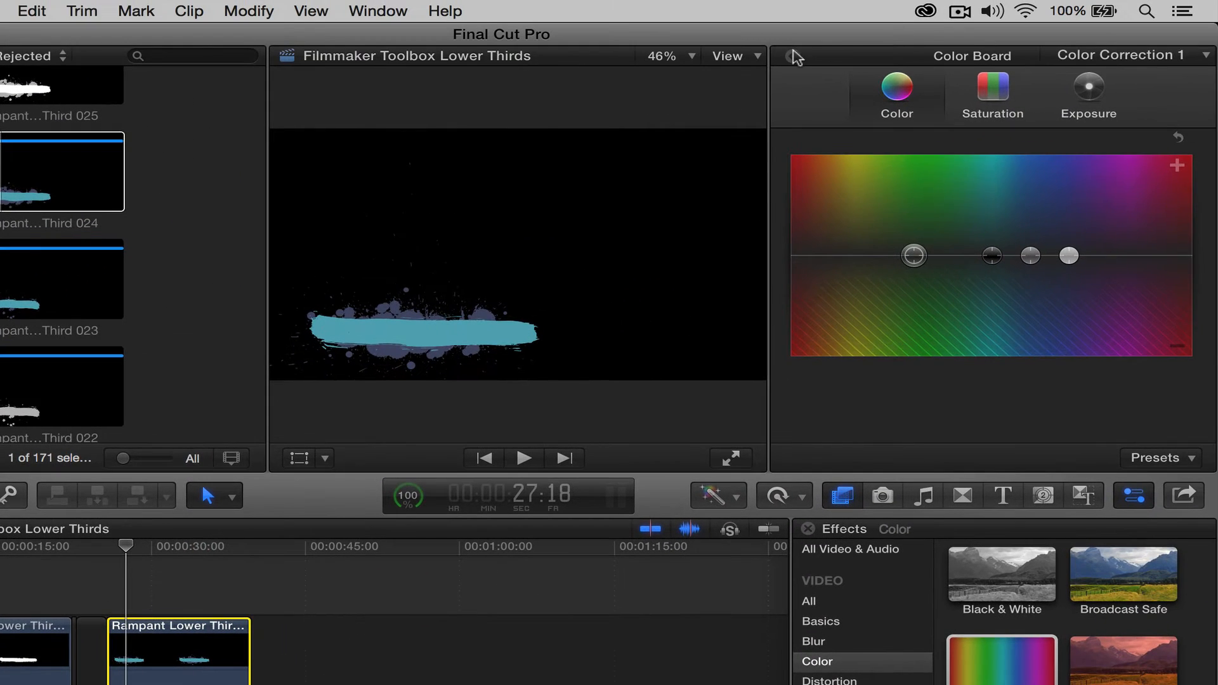
click(793, 57)
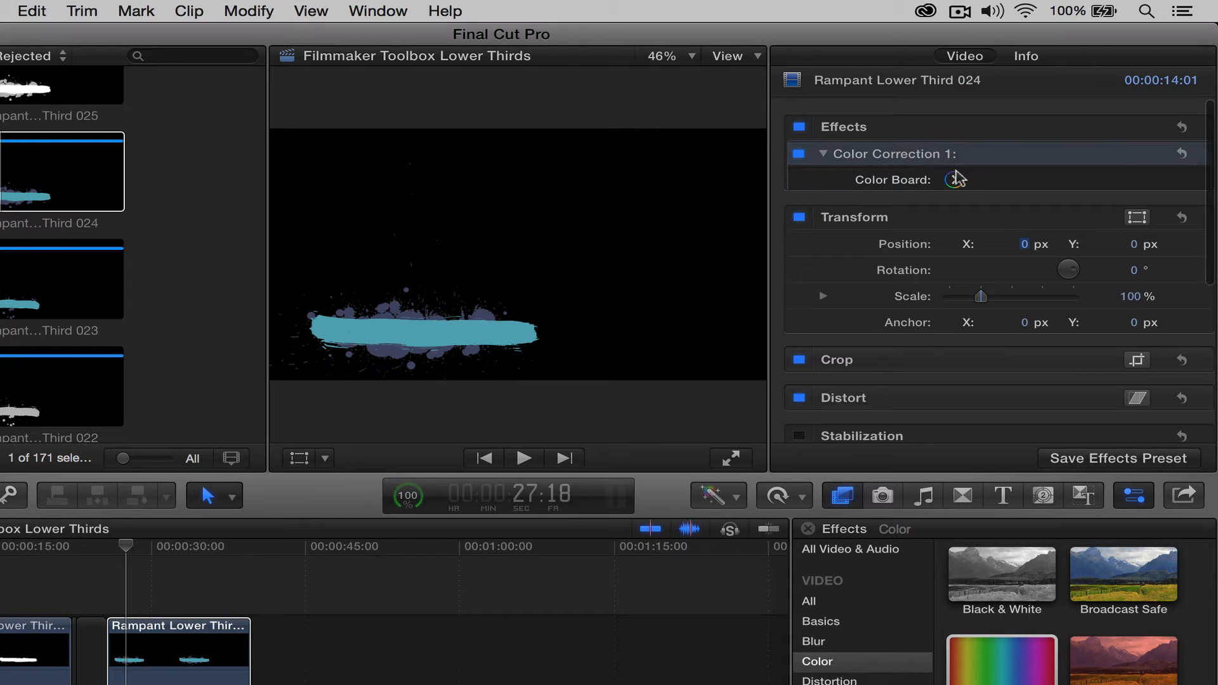
click(955, 179)
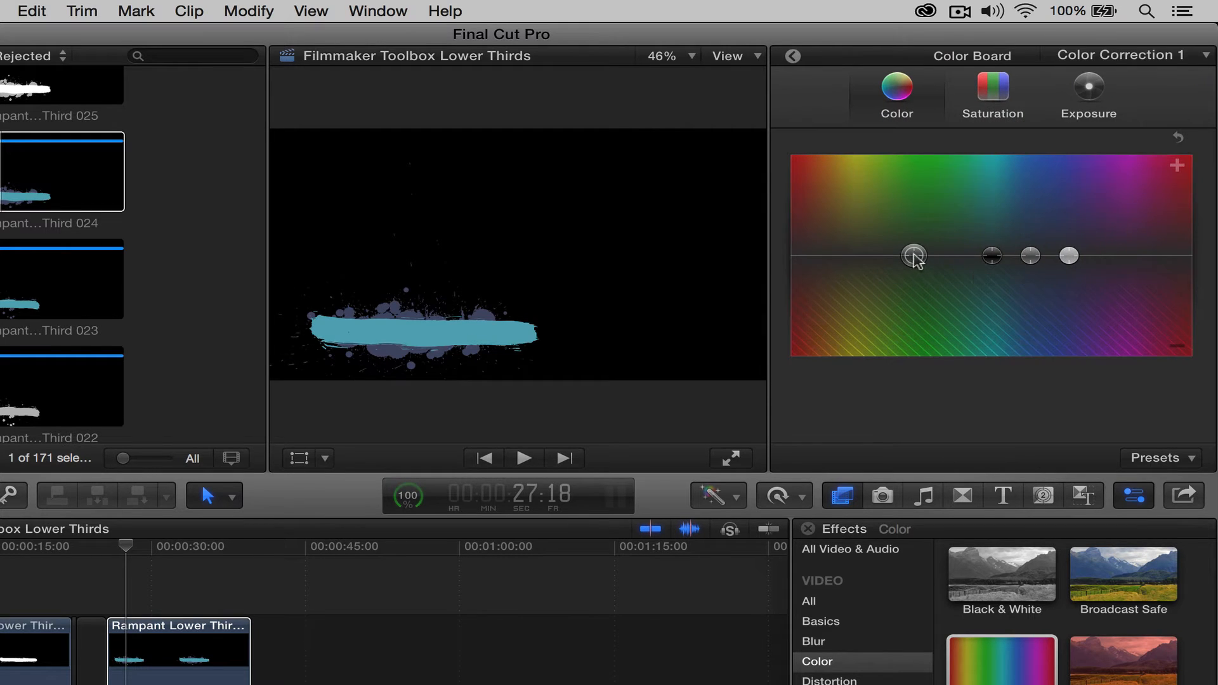
drag(914, 257, 942, 205)
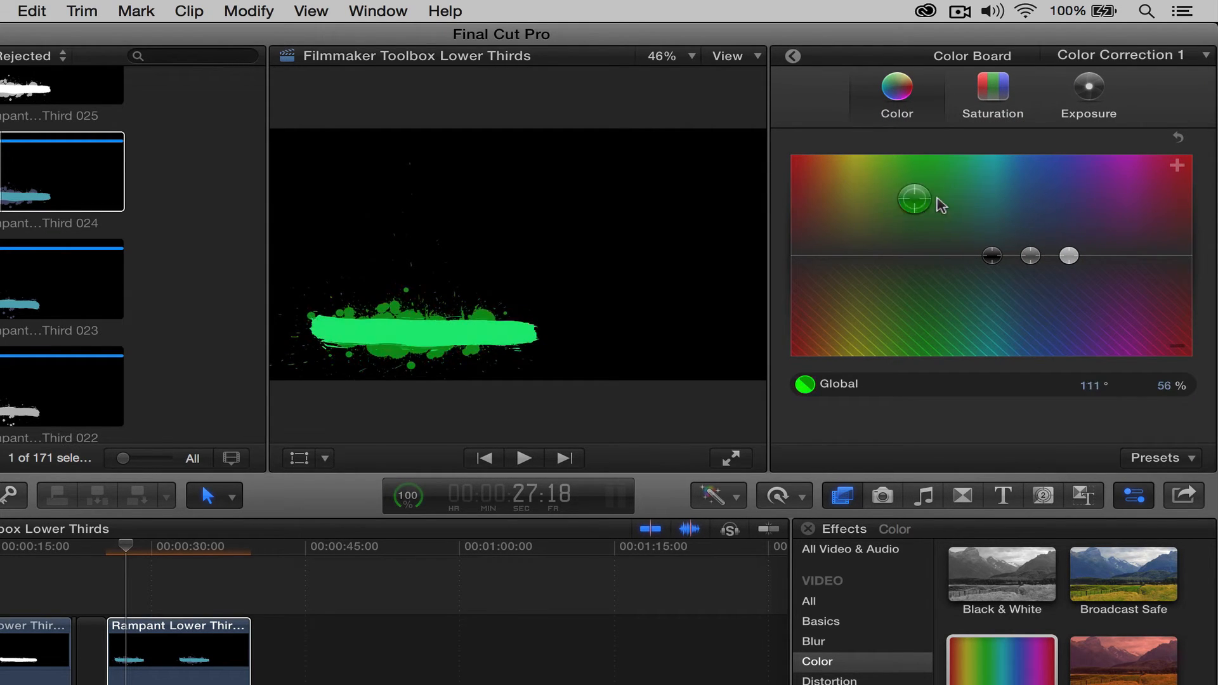
key(super+z)
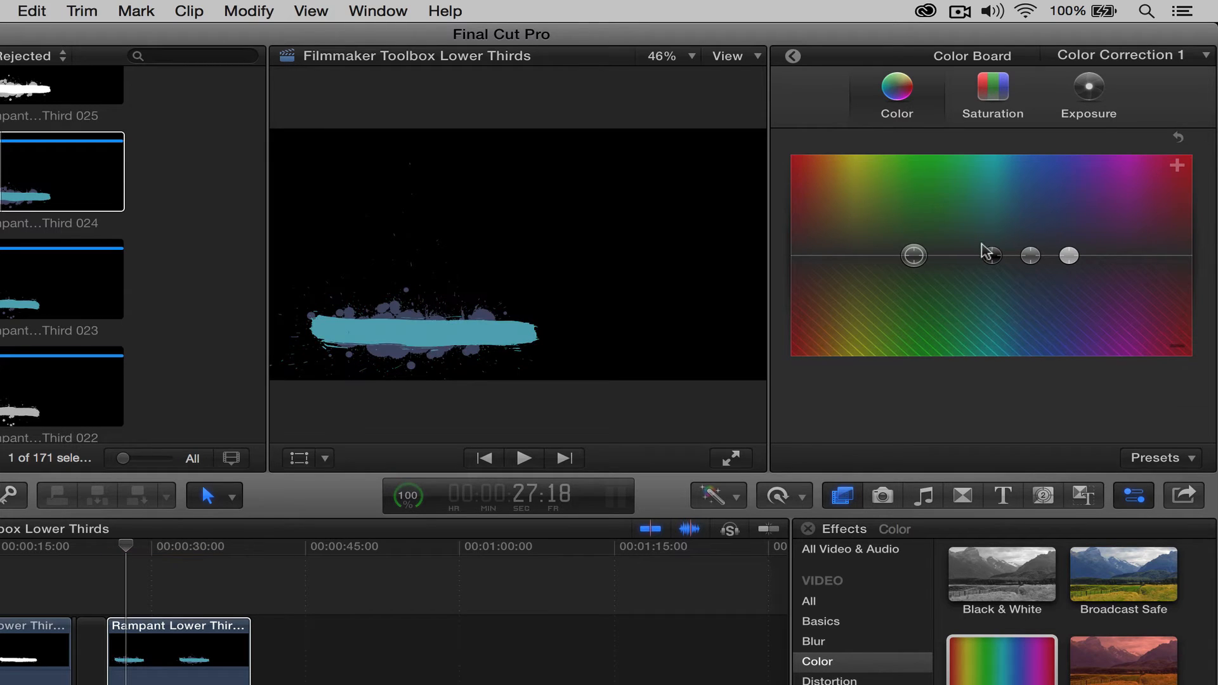
drag(993, 259, 989, 321)
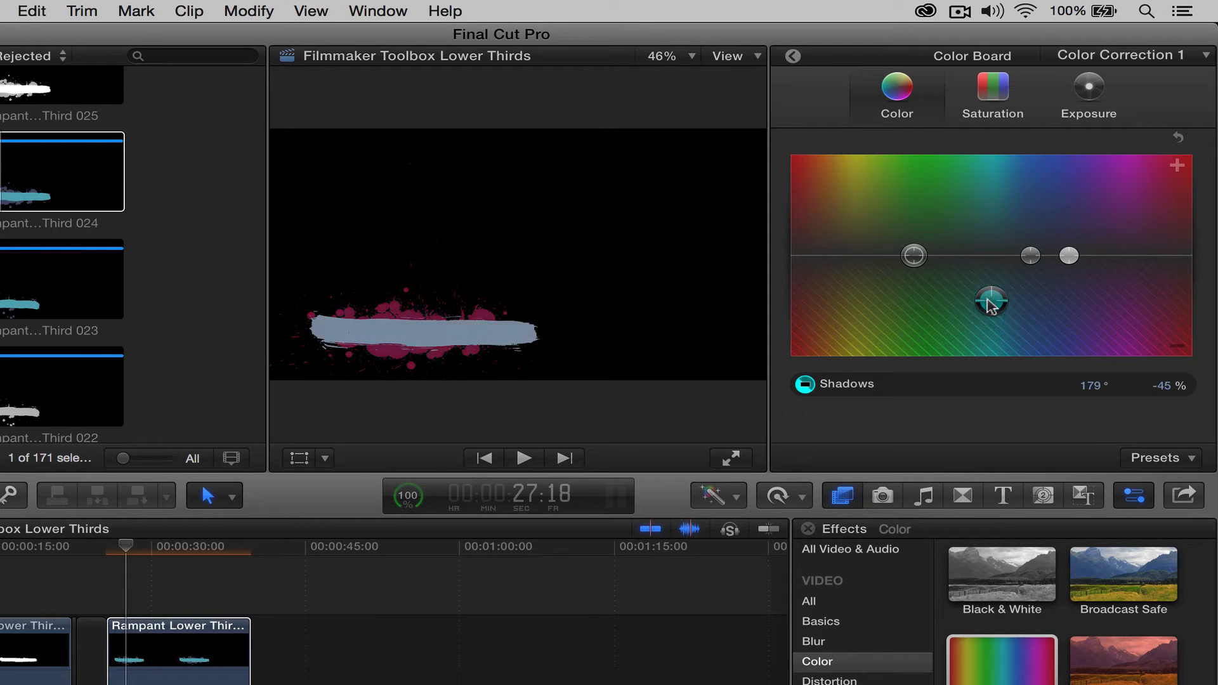
drag(1059, 255, 1076, 300)
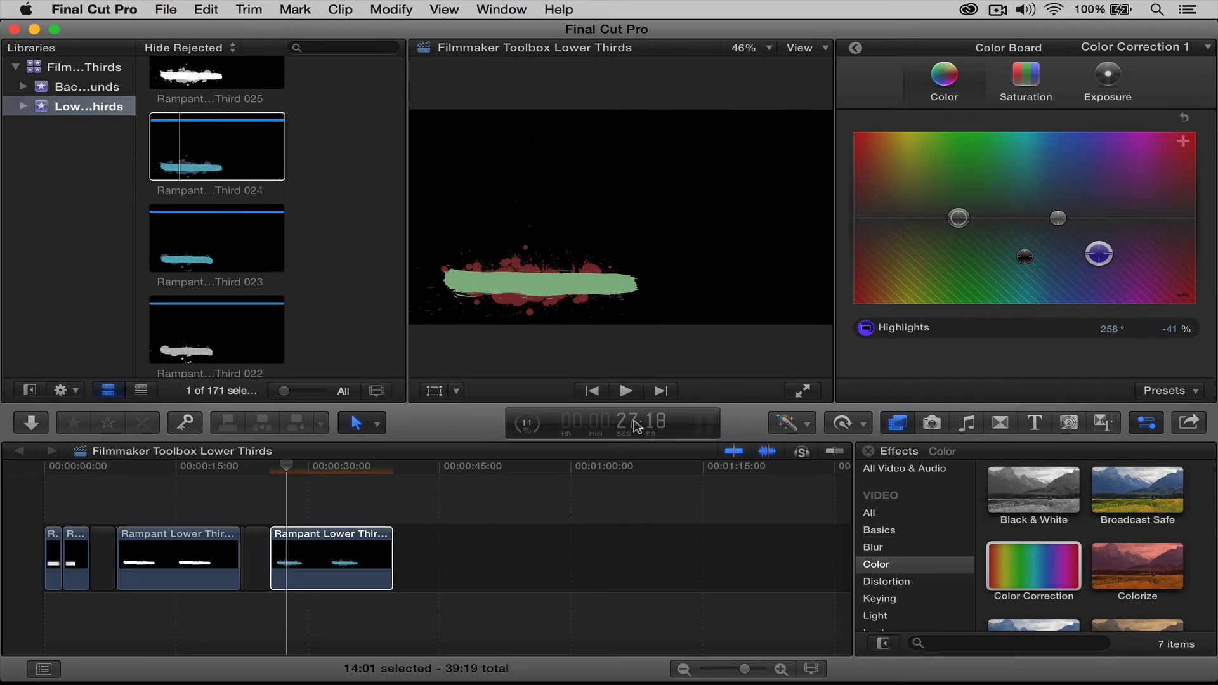
drag(286, 467, 263, 466)
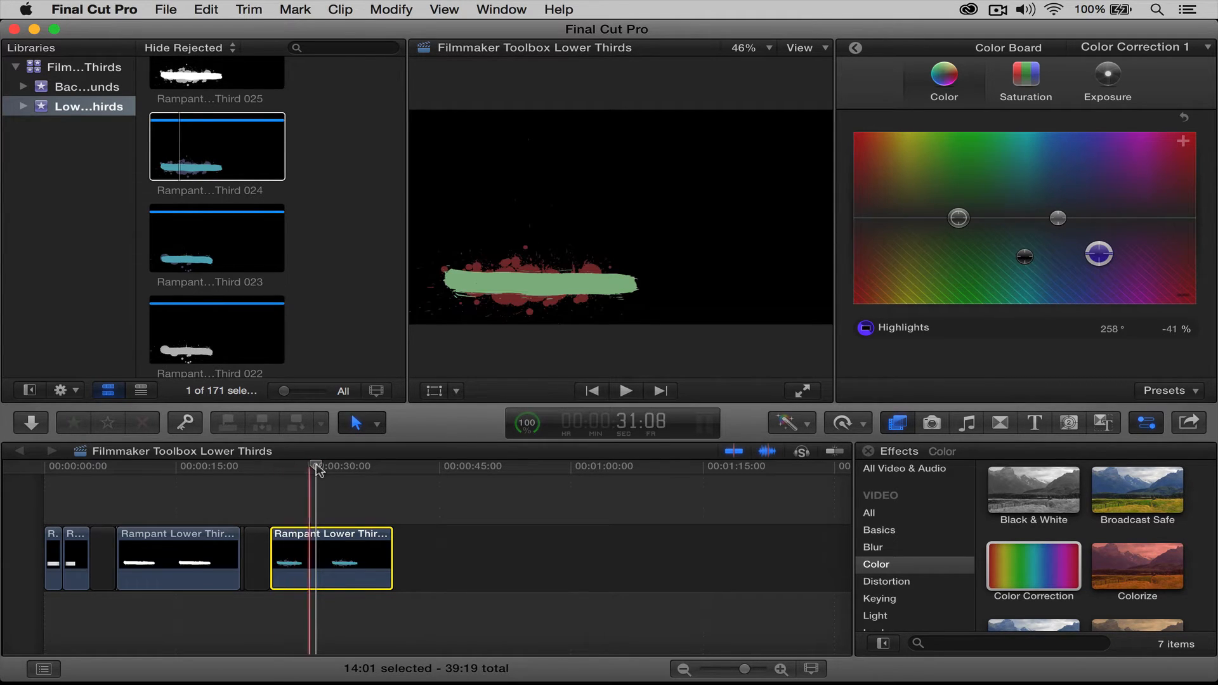
Scrub past Lower Third 024 to the timeline end and open the Backgrounds event
drag(307, 462, 390, 465)
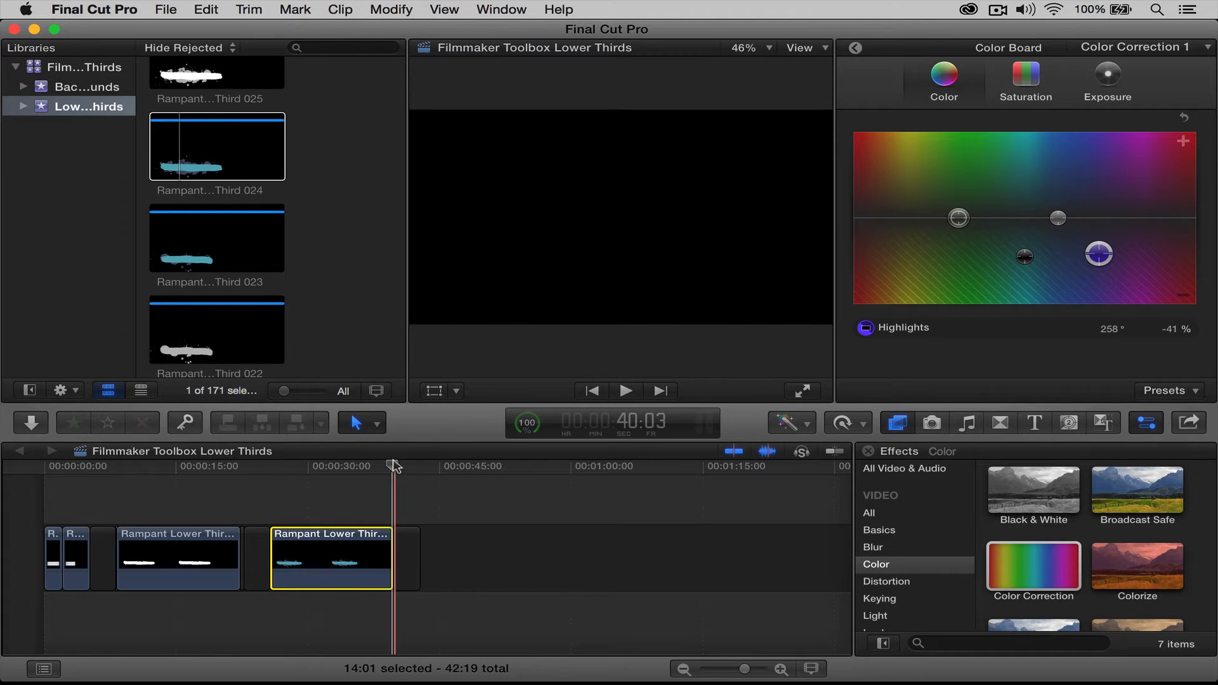
drag(393, 465, 420, 468)
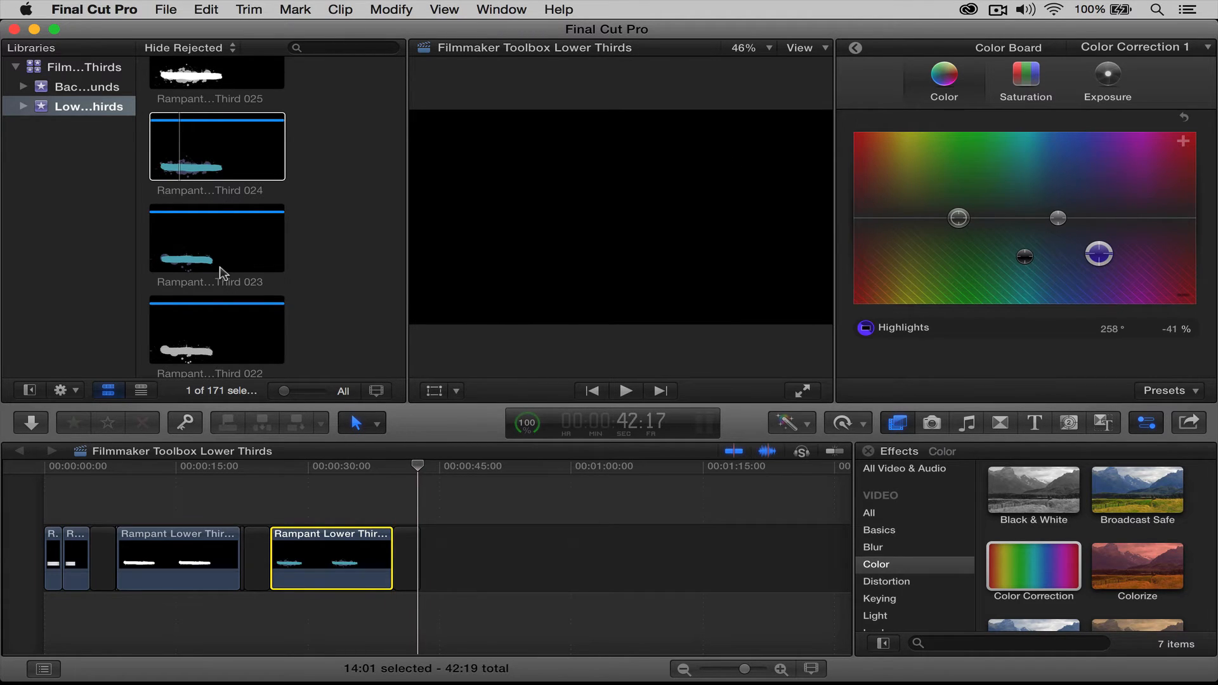
scroll(221, 268, up, 6)
click(66, 87)
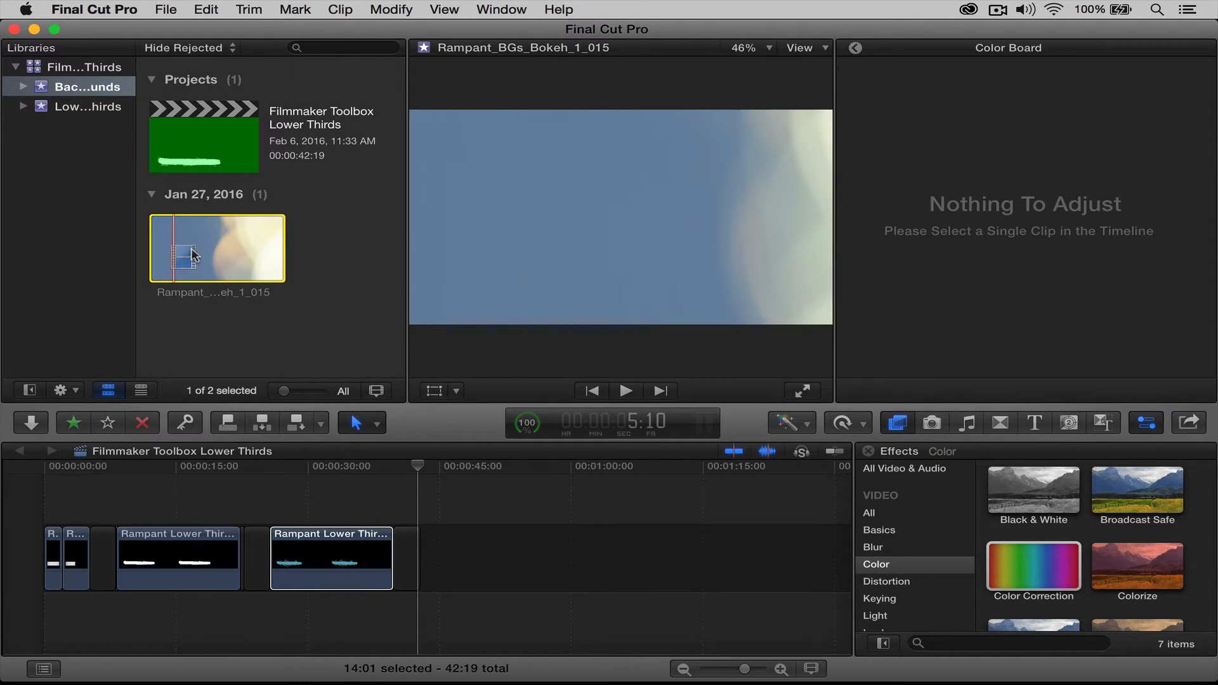
Place Rampant_BGs_Bokeh_1_015 at the timeline end and connect Rampant Lower Third 122 above it
drag(174, 246, 425, 553)
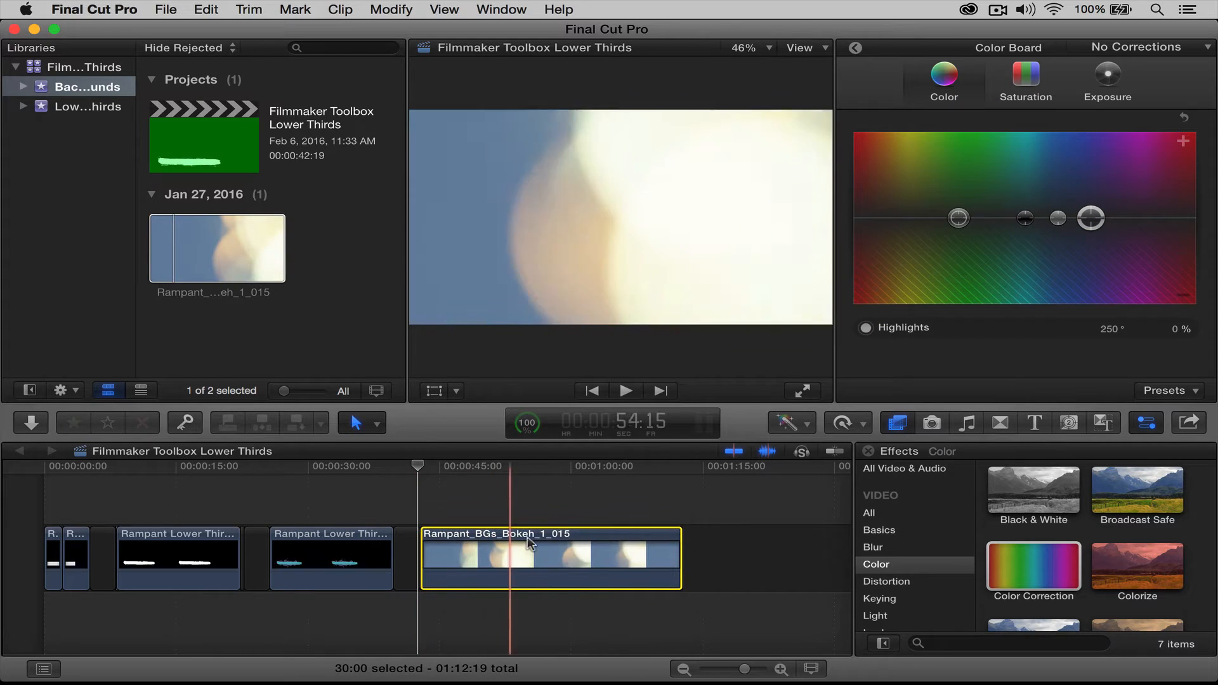
mouse_move(415, 470)
mouse_down()
mouse_move(486, 469)
mouse_move(421, 476)
mouse_up()
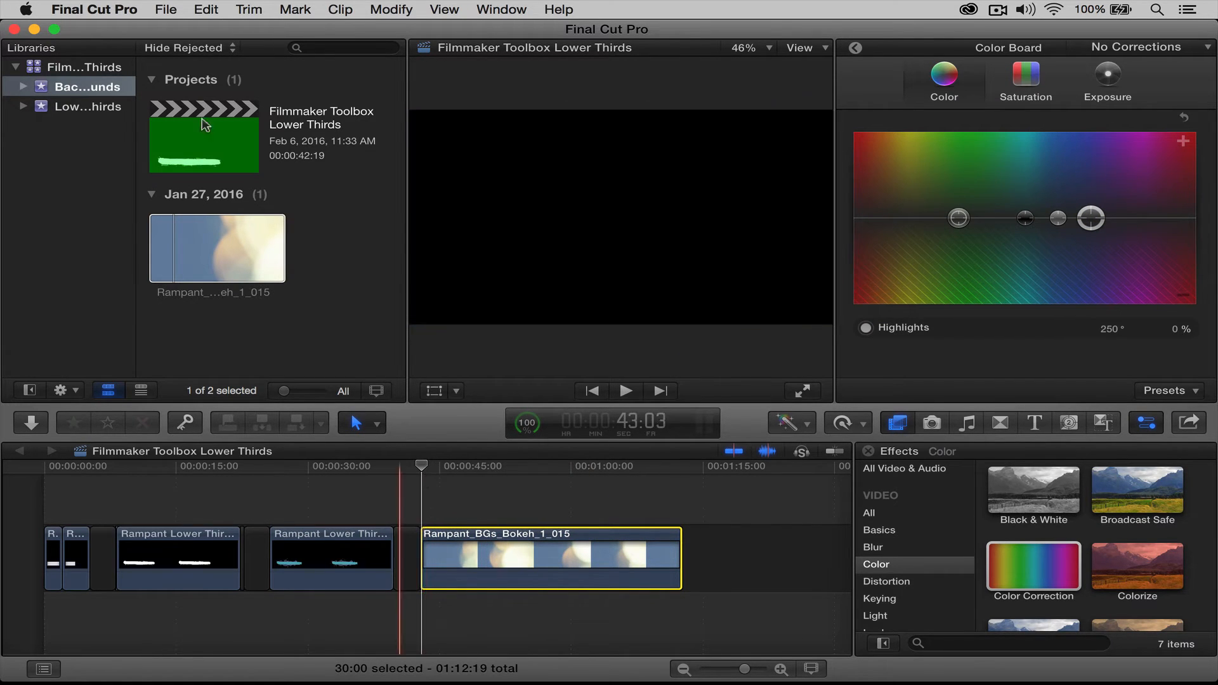
click(92, 105)
scroll(267, 236, up, 20)
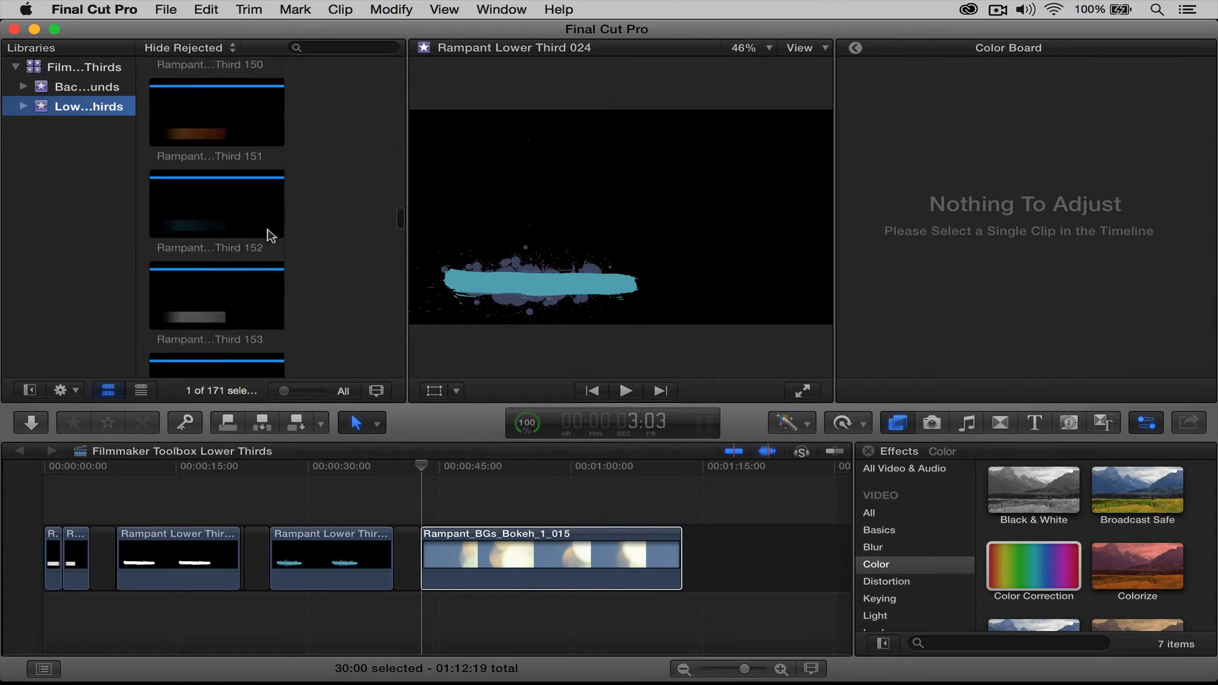
scroll(271, 236, up, 10)
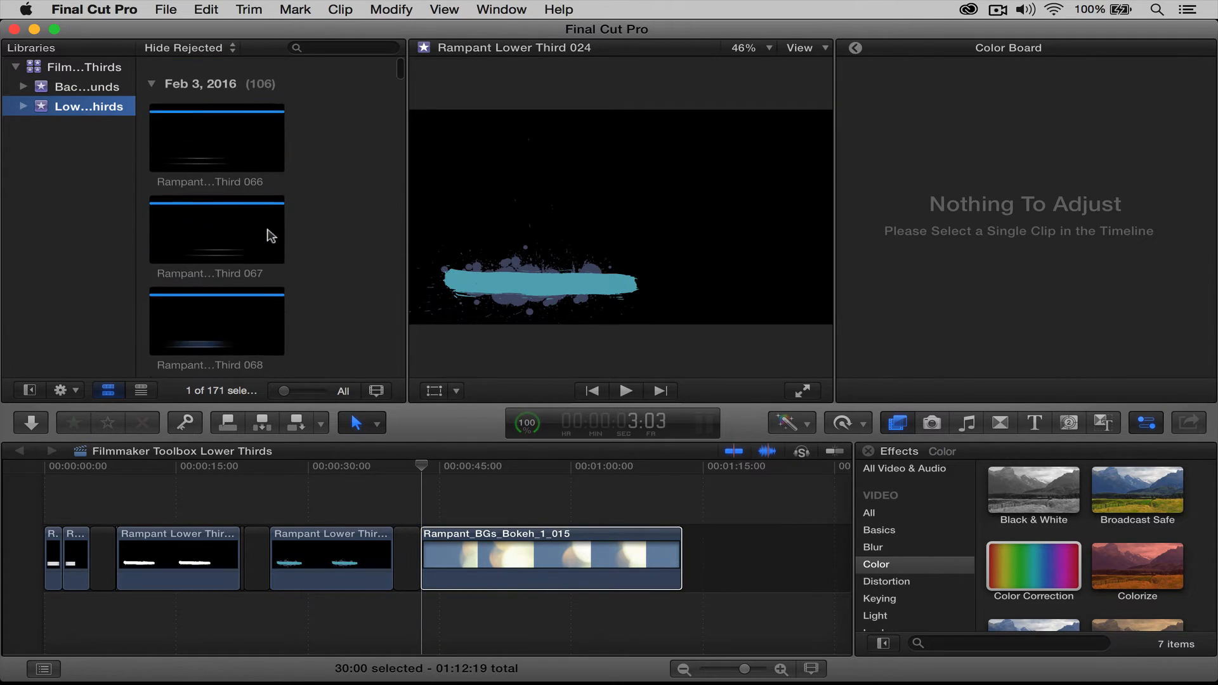
scroll(271, 236, down, 20)
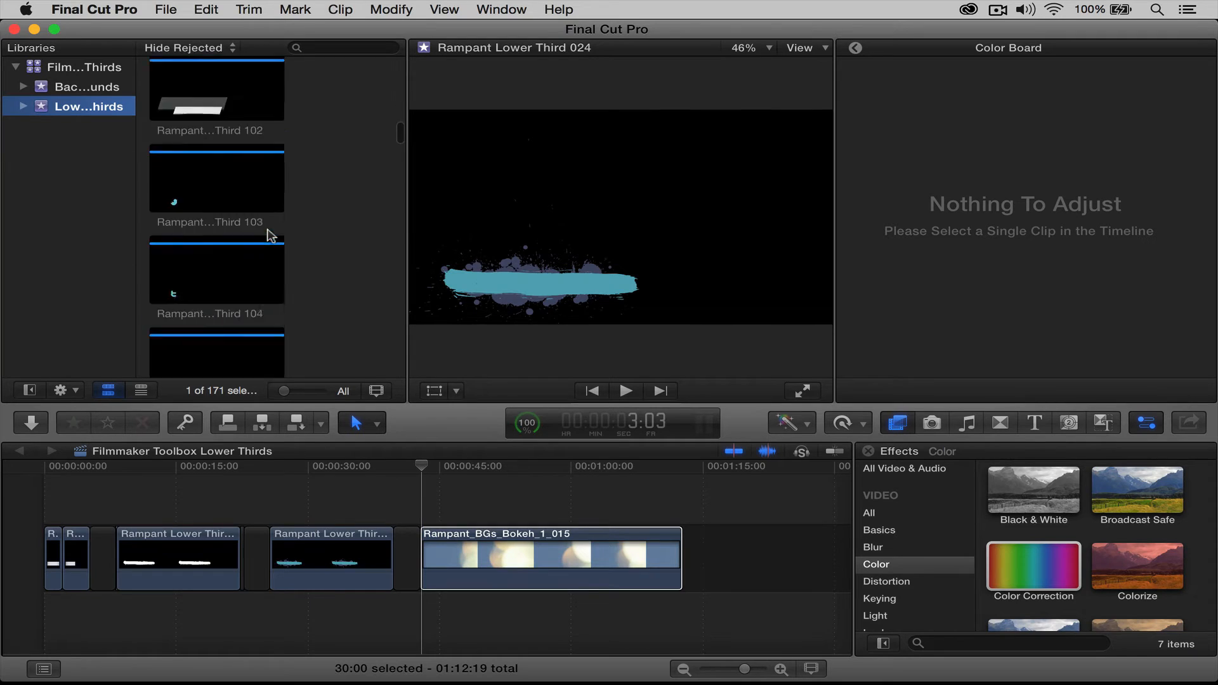
scroll(271, 236, down, 8)
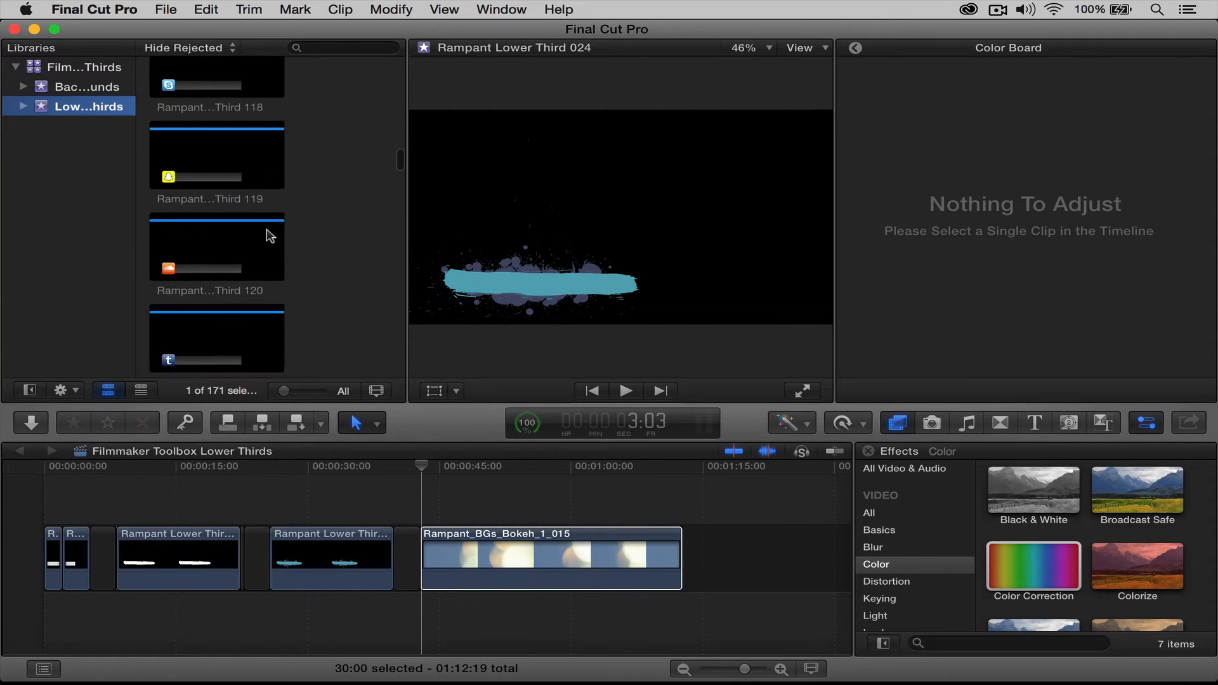
click(267, 236)
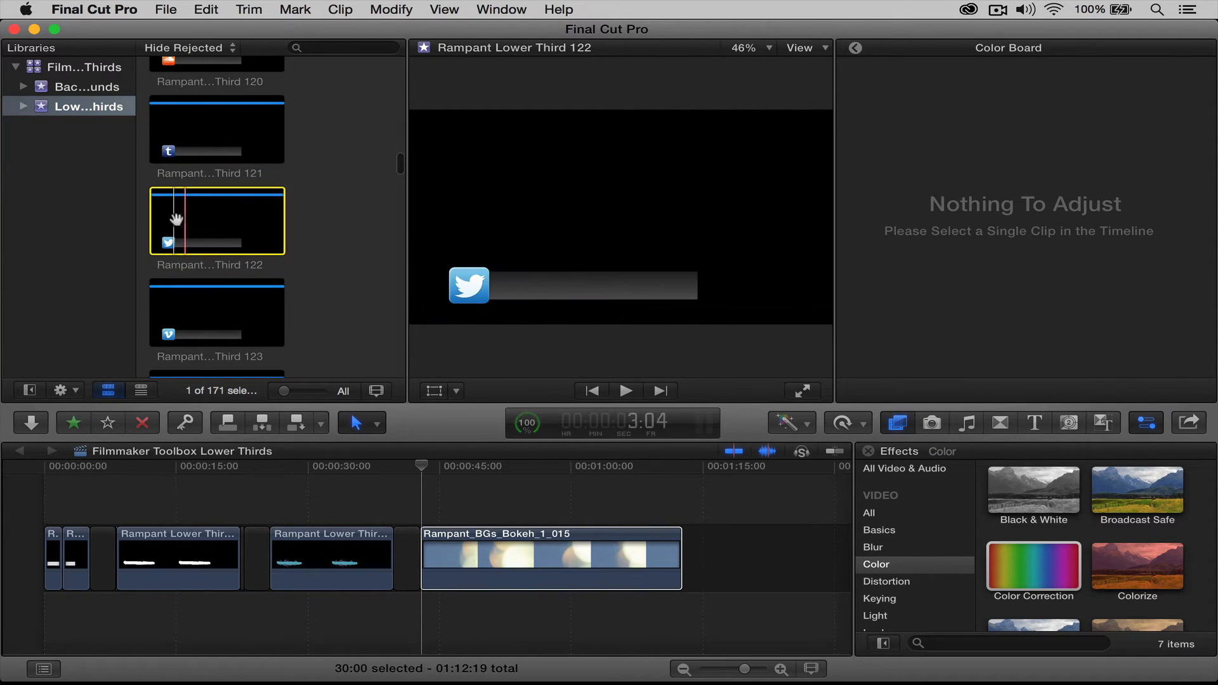
drag(504, 454, 485, 501)
drag(421, 467, 419, 467)
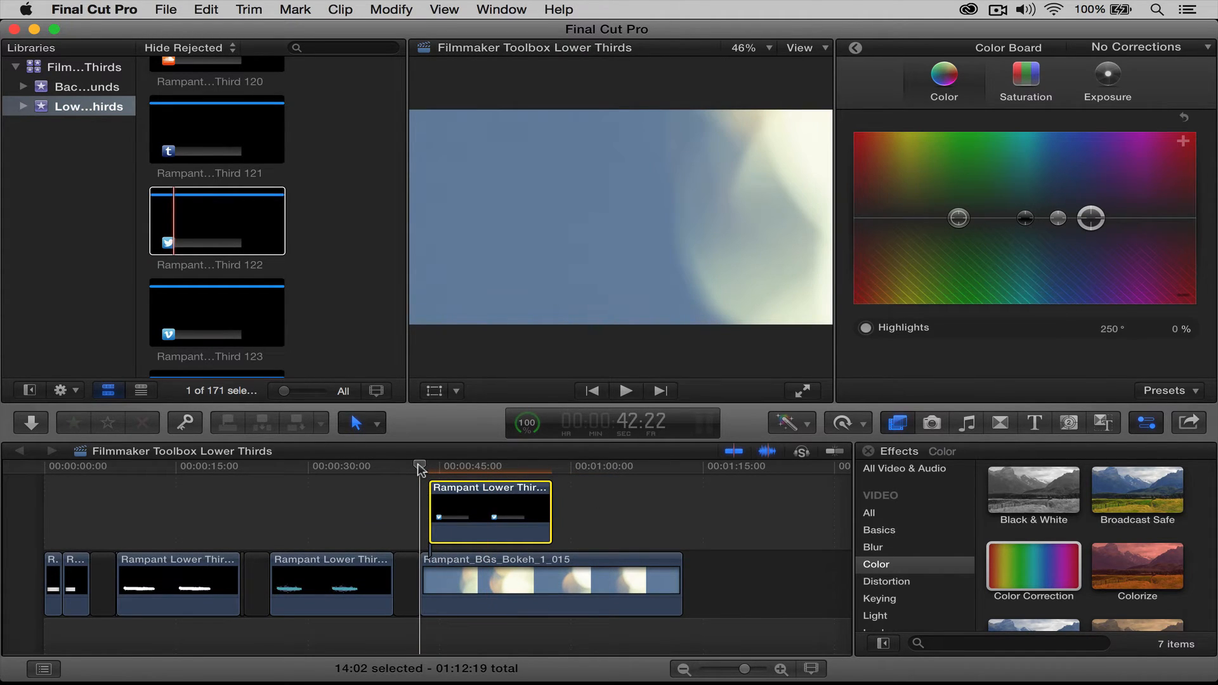
Preview the Twitter lower third over the bokeh background full screen, then scrub through the bar's animation near 46:10
key(super+shift+f)
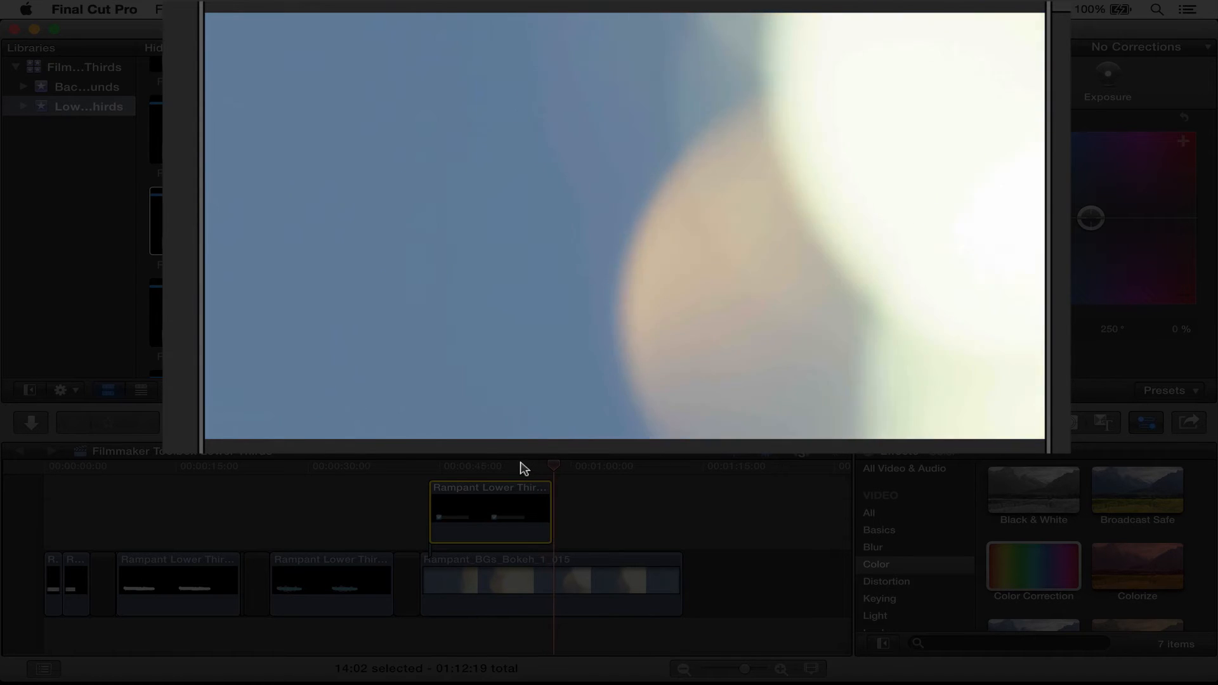
key(Escape)
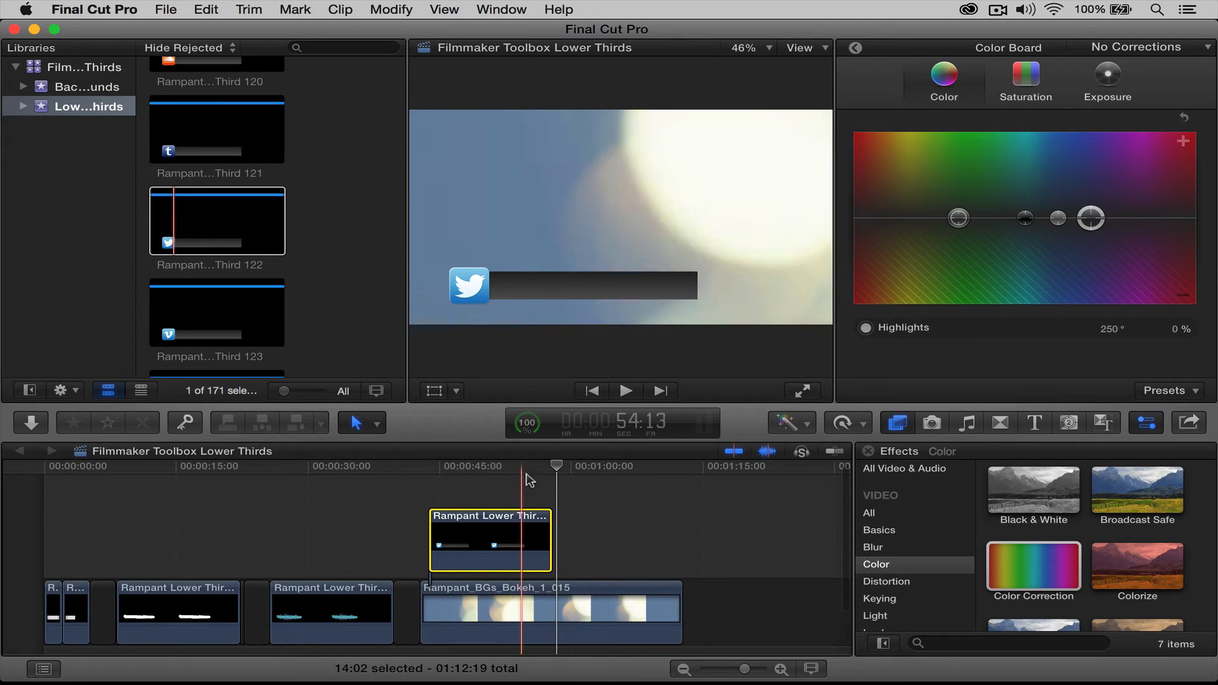
click(508, 466)
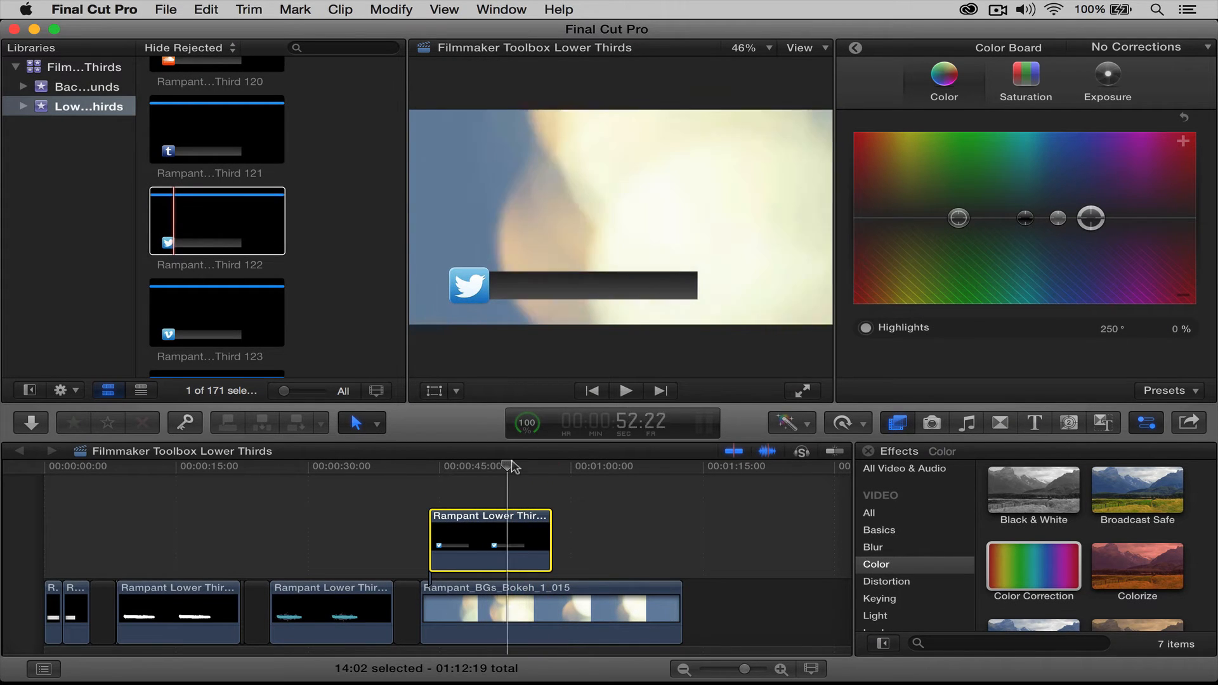
click(451, 466)
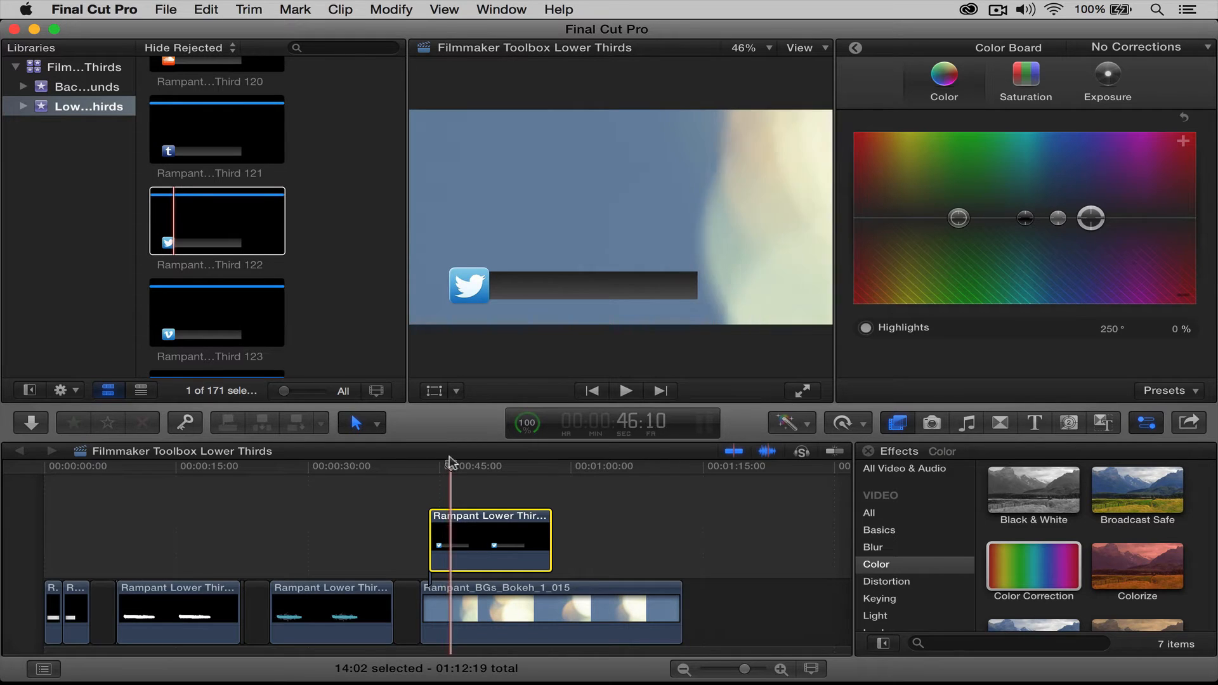
click(427, 467)
drag(426, 464, 469, 471)
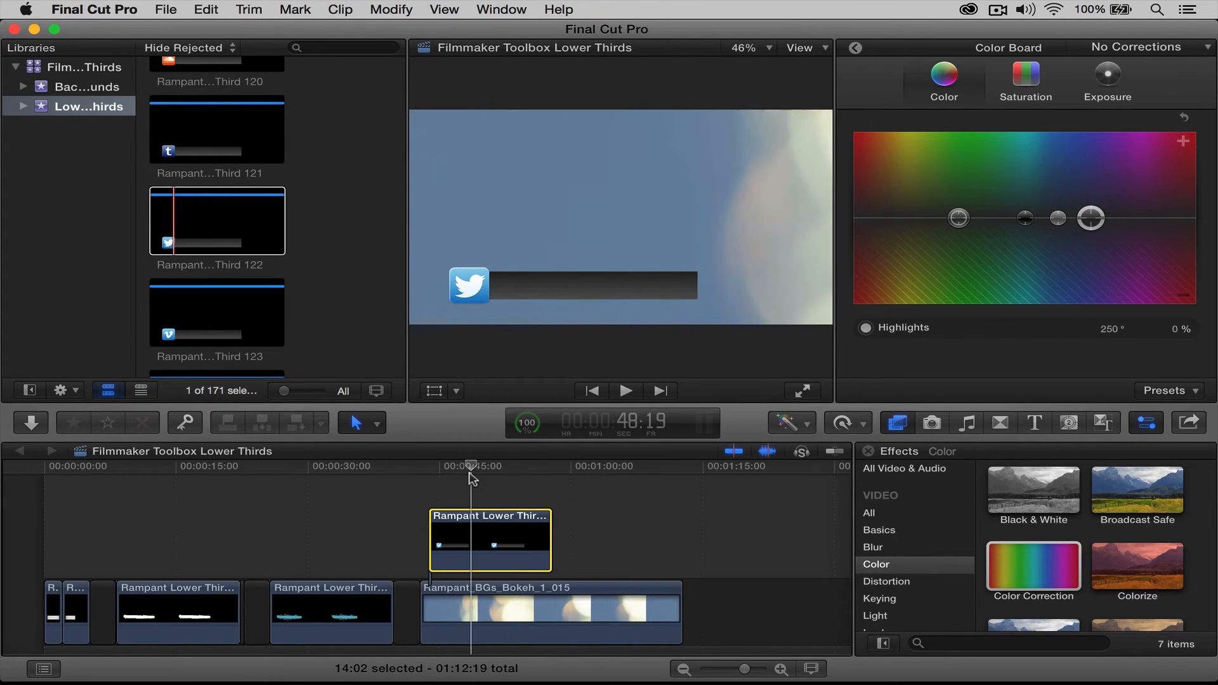
Blade the Twitter lower third at two points, the second near 57:03
key(b)
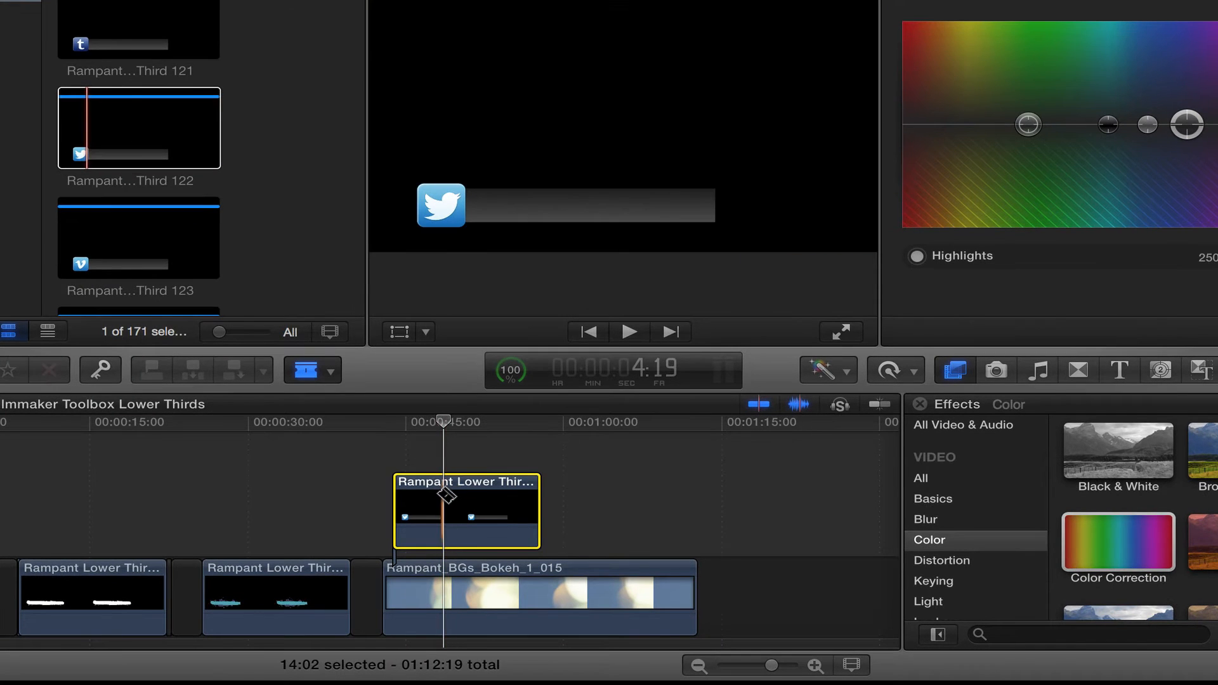
click(444, 495)
drag(447, 420, 509, 423)
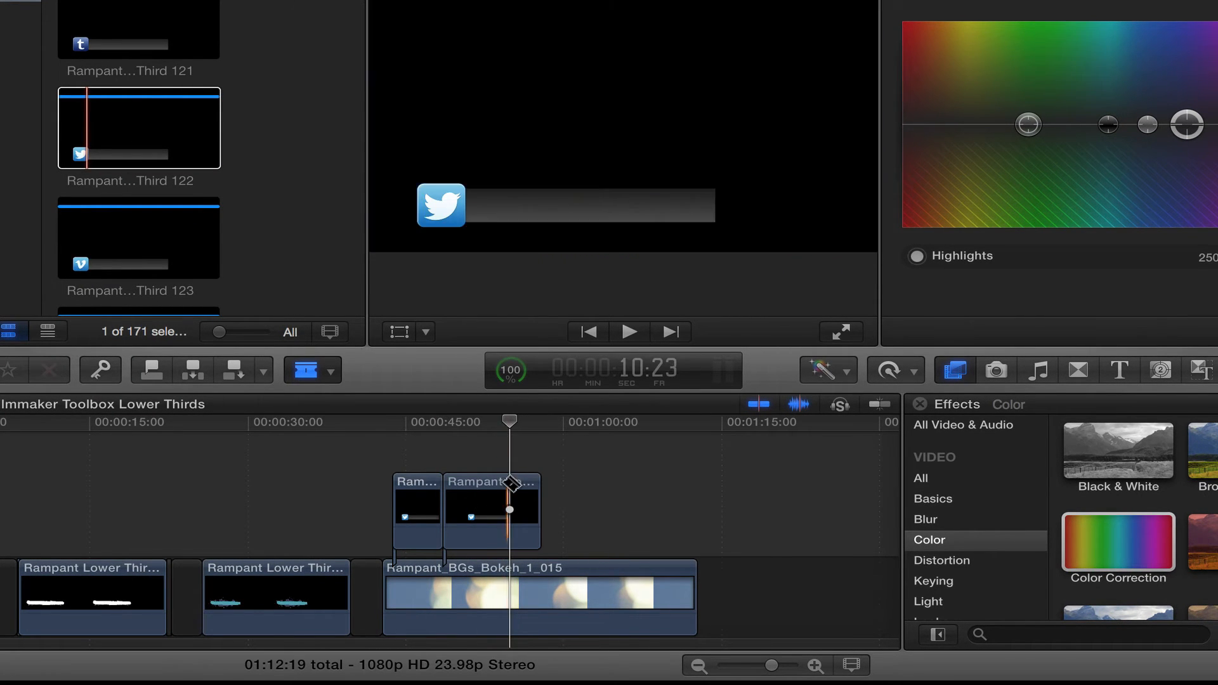
click(510, 484)
Delete the middle lower-third piece and slide the end piece left against the intro
click(487, 494)
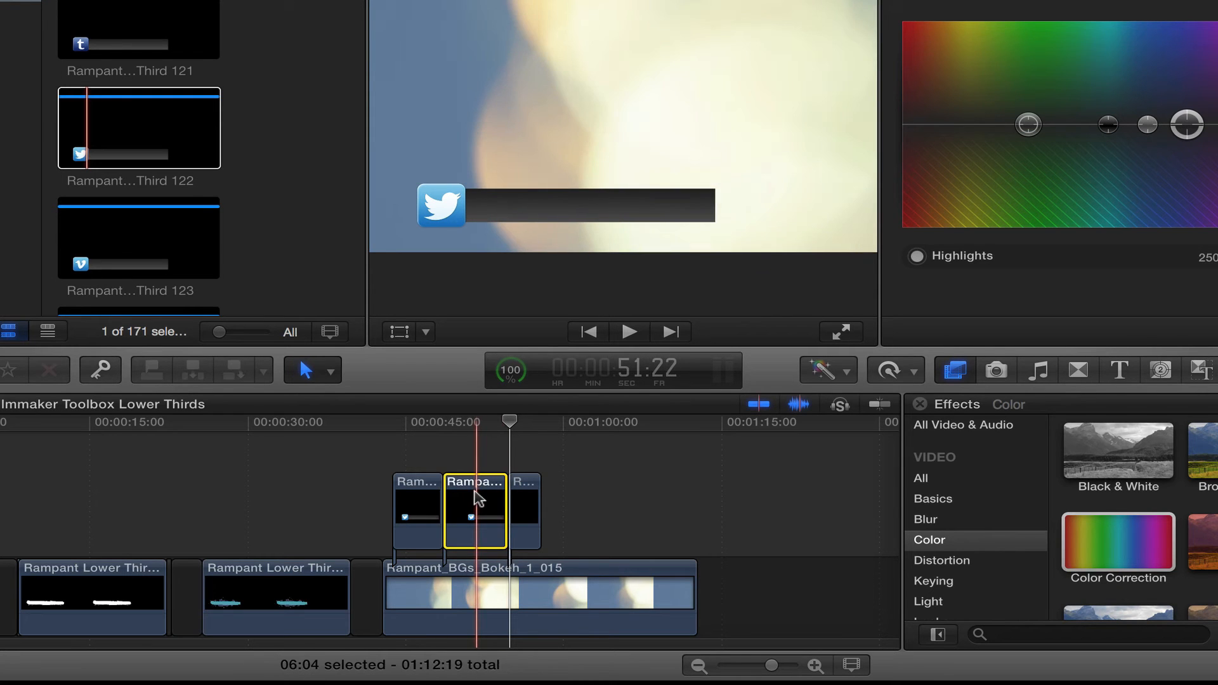
key(Delete)
drag(522, 501, 455, 503)
click(879, 404)
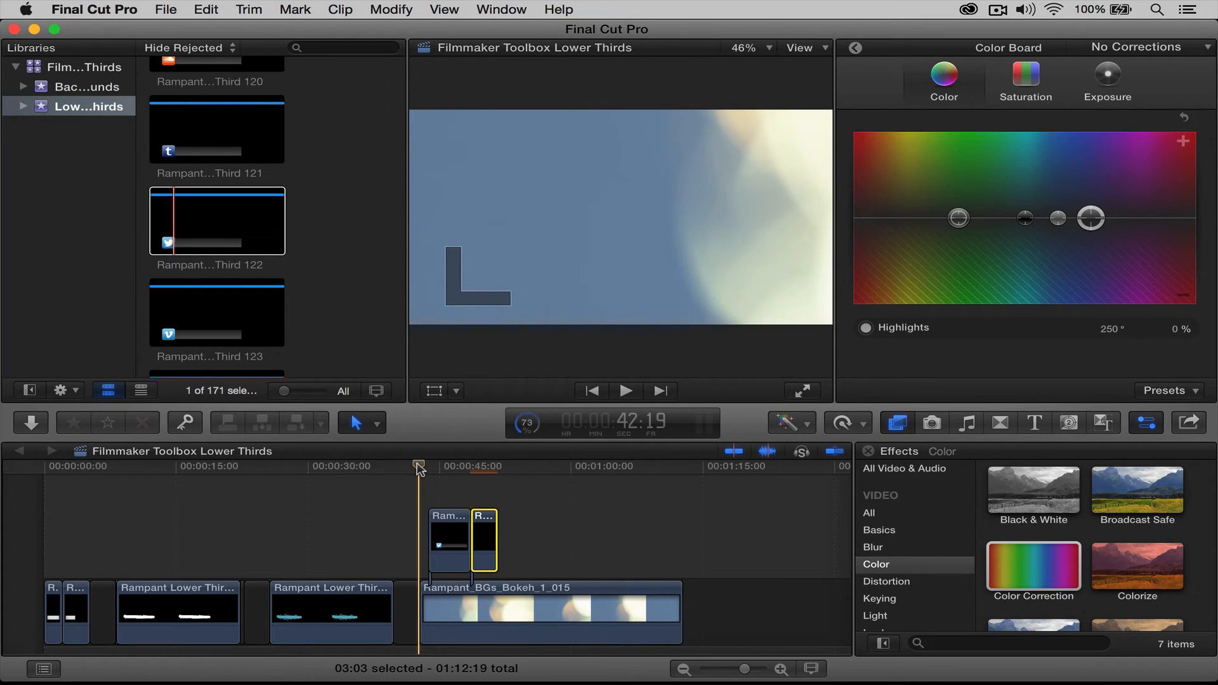
key(space)
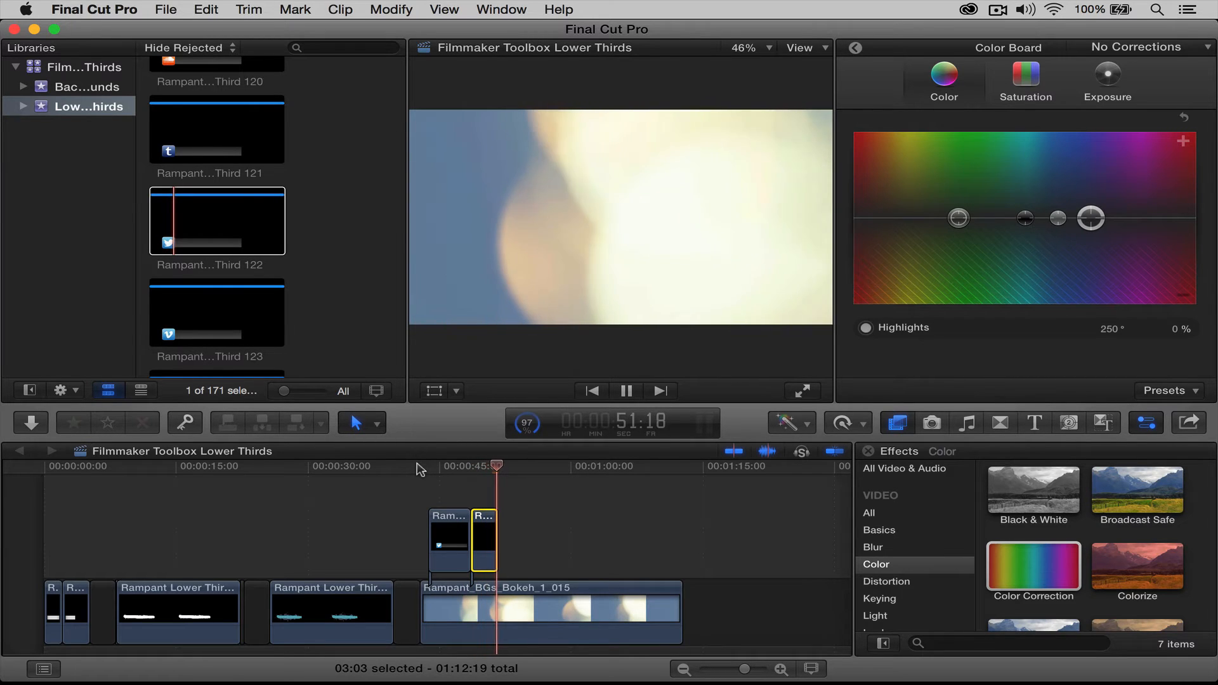
key(space)
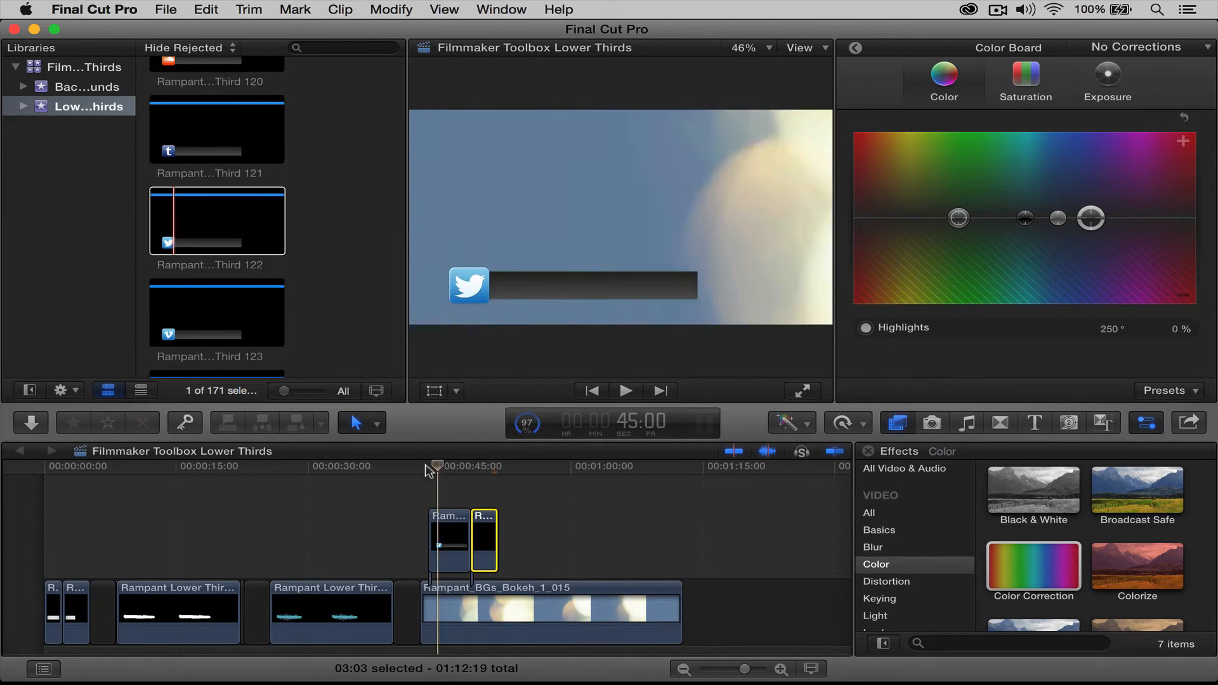
click(418, 470)
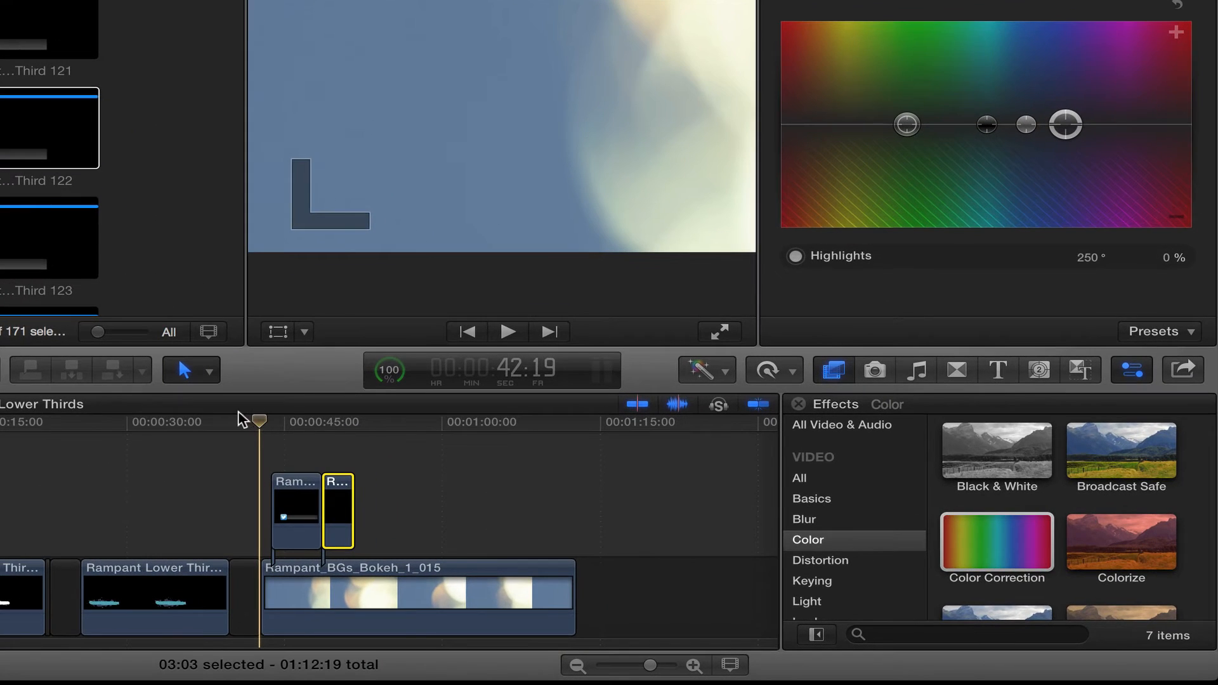
Drag a Basic Title from the Titles browser above the lower-third clips and scrub to preview it
click(997, 374)
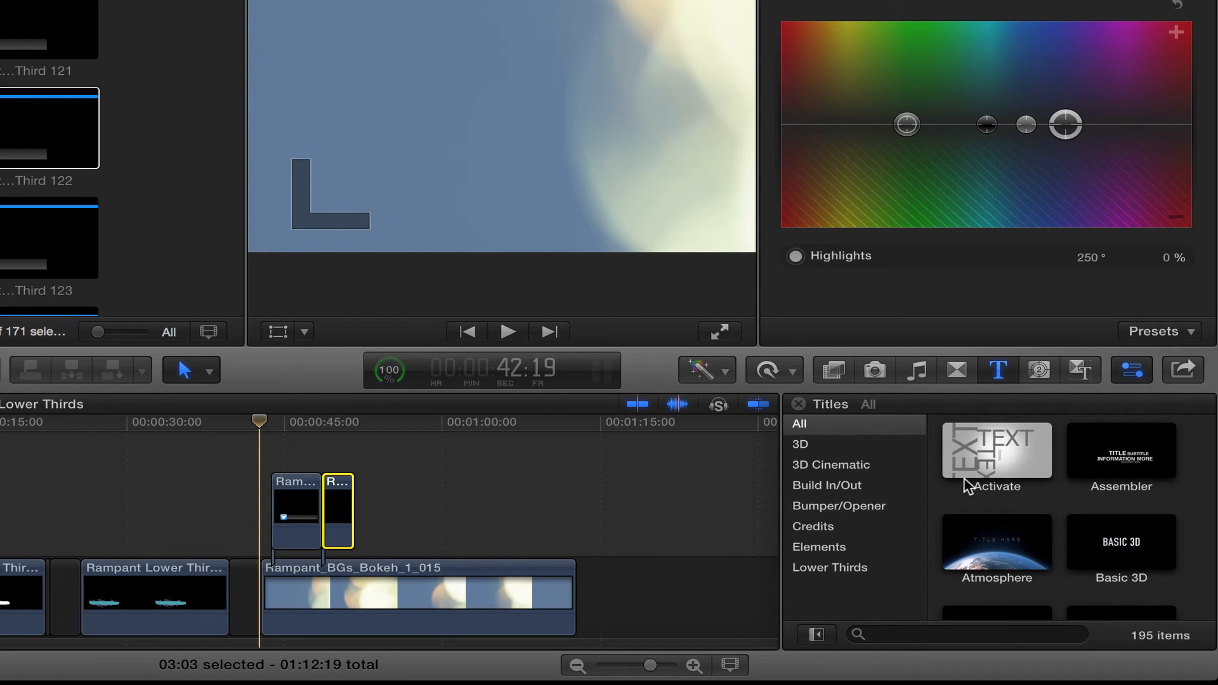
scroll(990, 482, down, 3)
click(1133, 527)
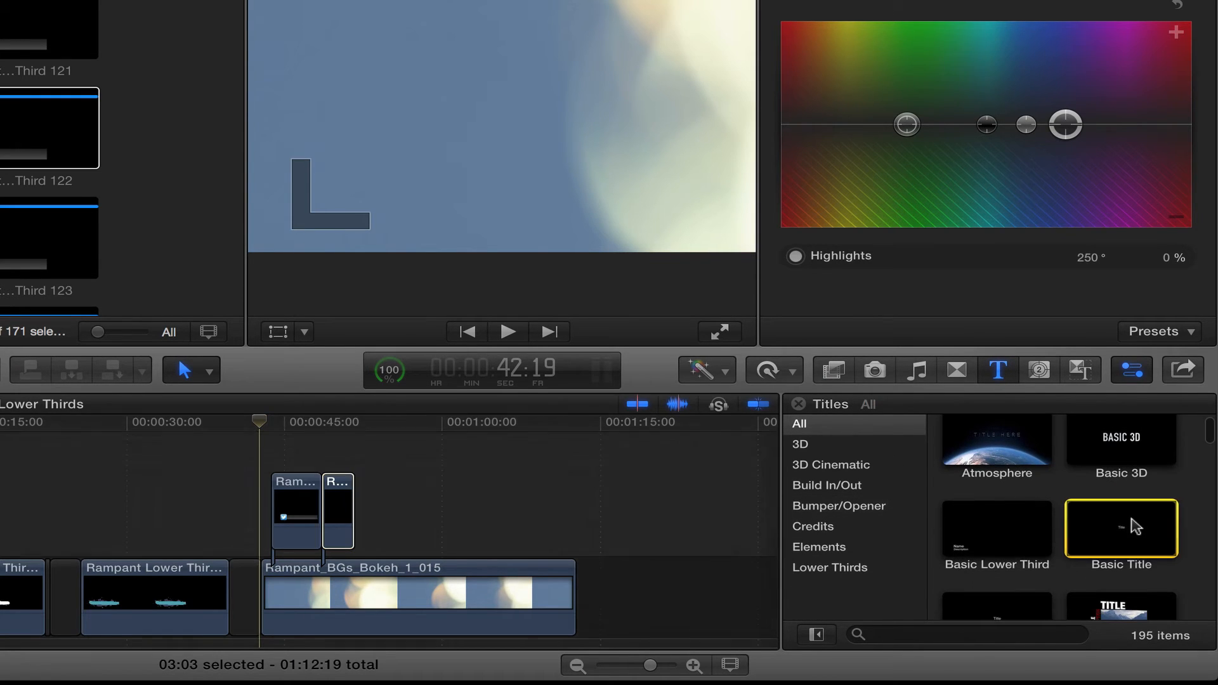
drag(1133, 527, 255, 449)
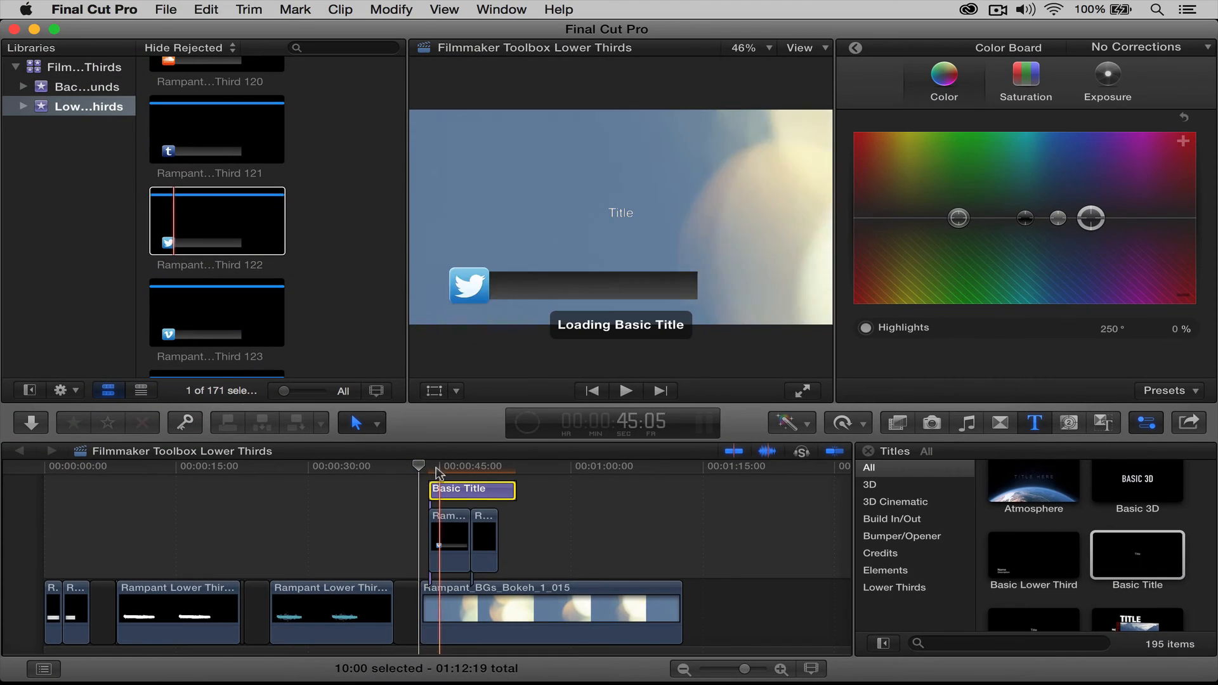
drag(420, 468, 471, 469)
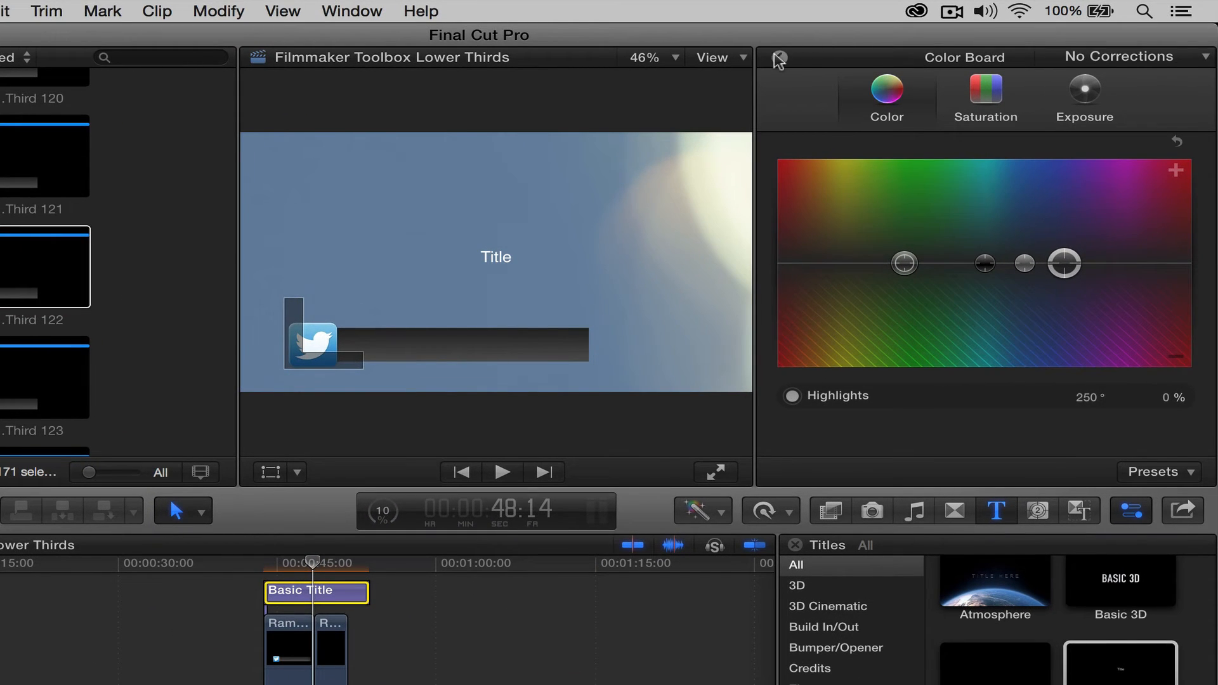
click(778, 59)
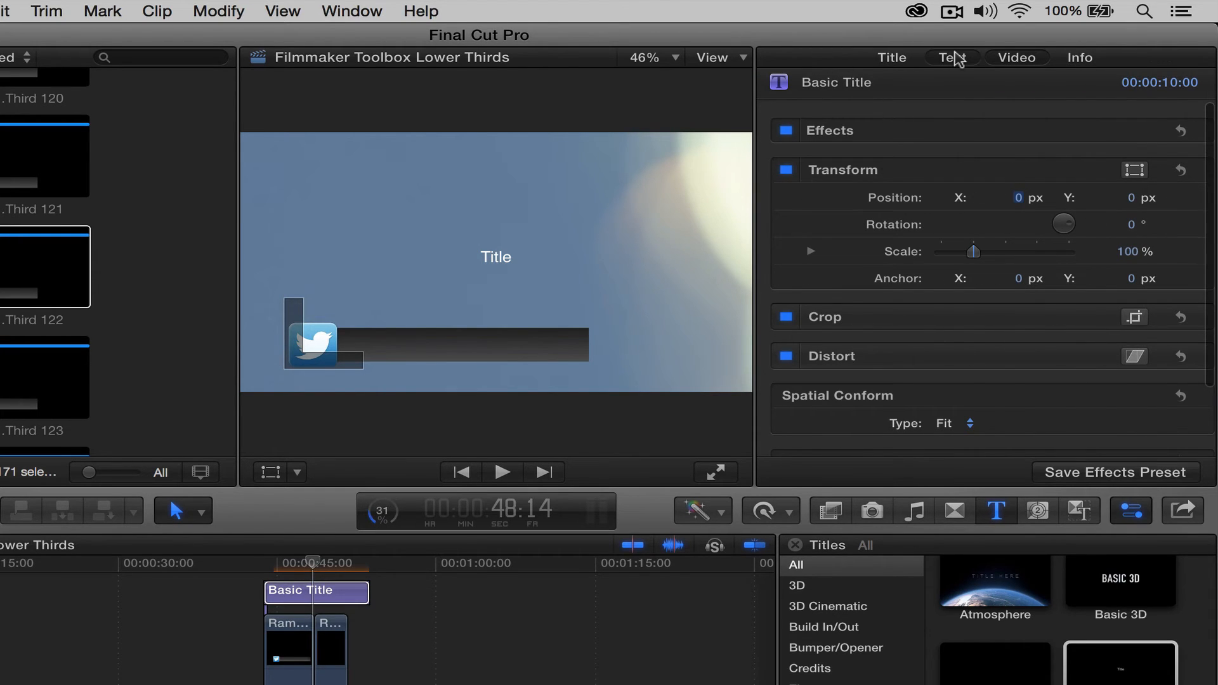
click(953, 58)
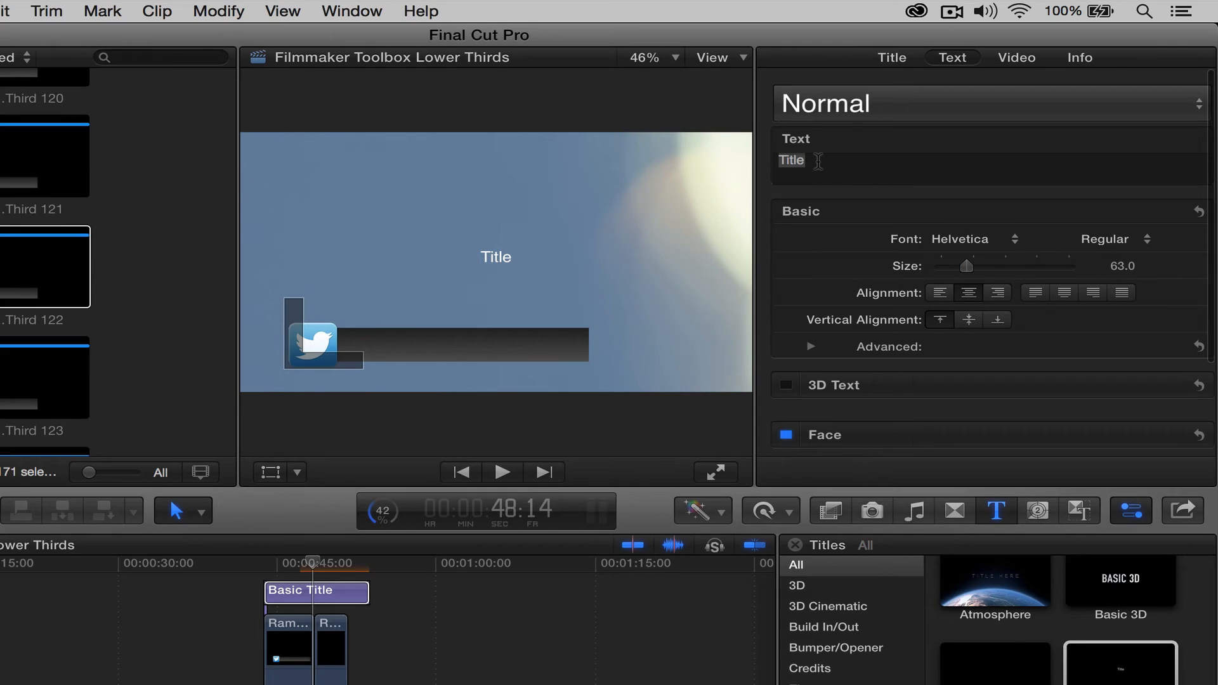
click(820, 161)
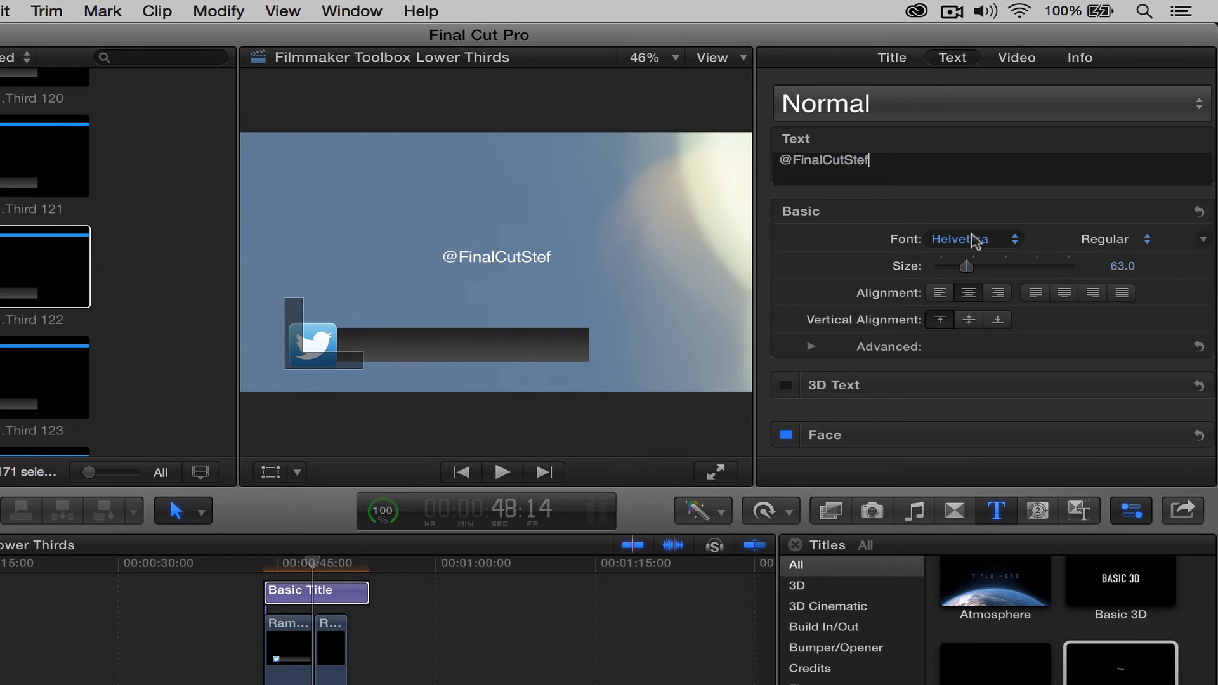
click(974, 240)
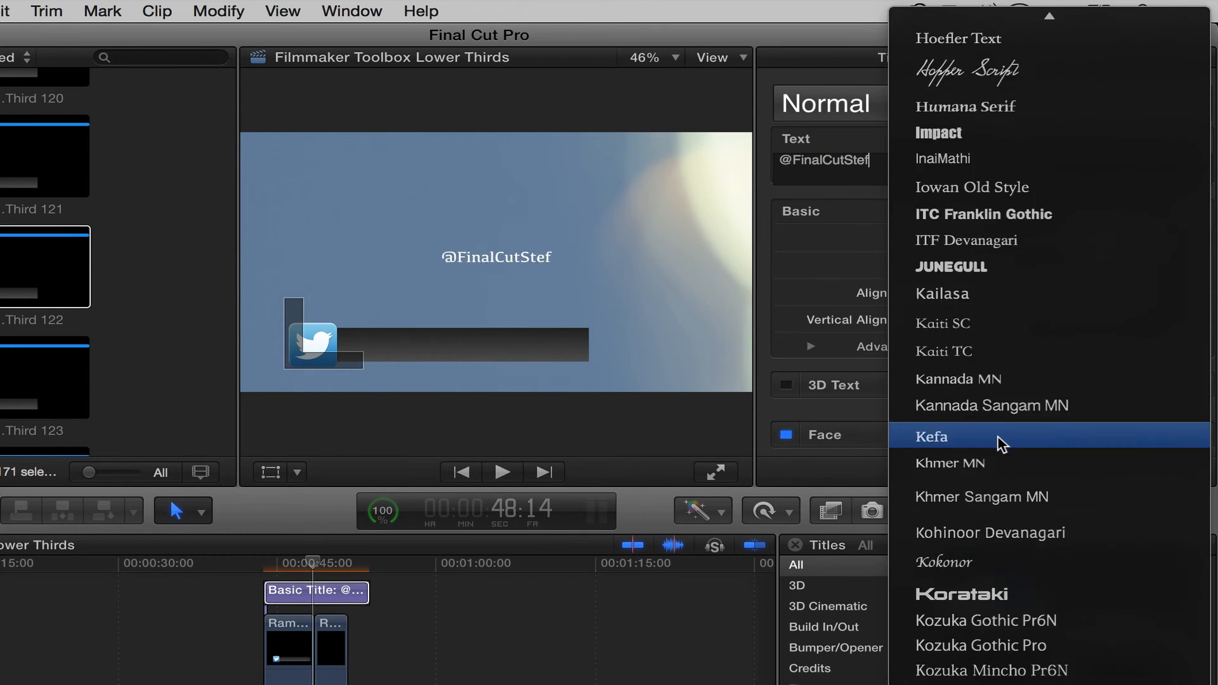
scroll(999, 443, down, 20)
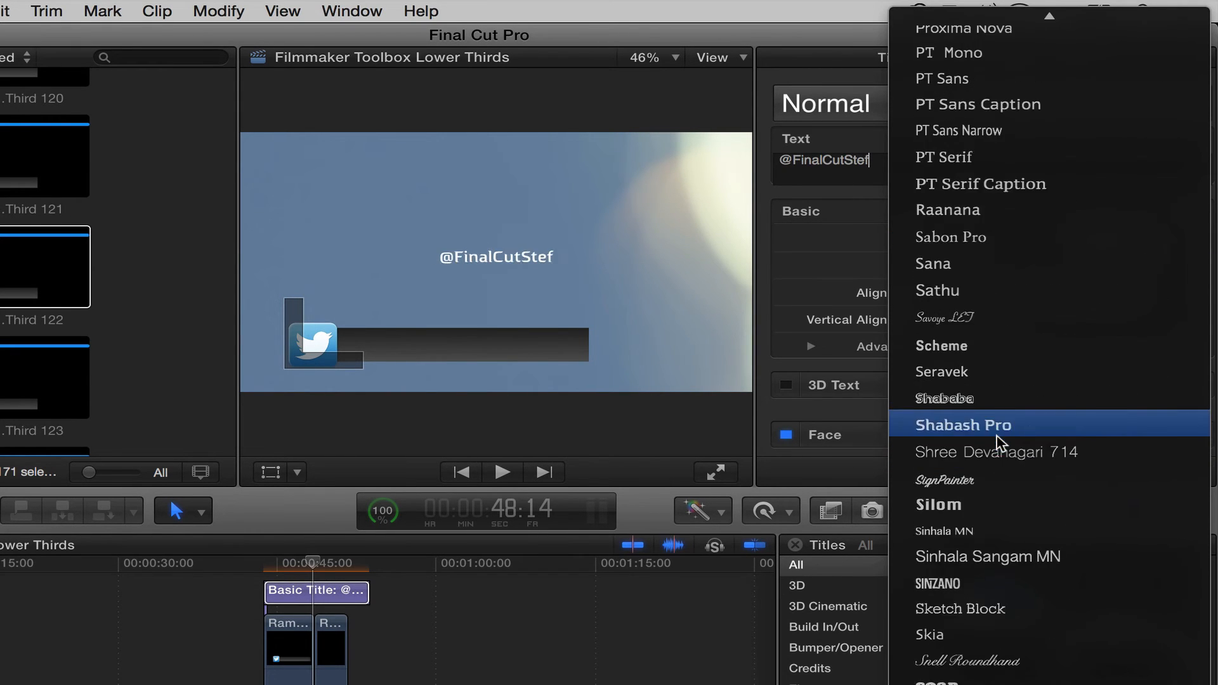
scroll(997, 439, up, 15)
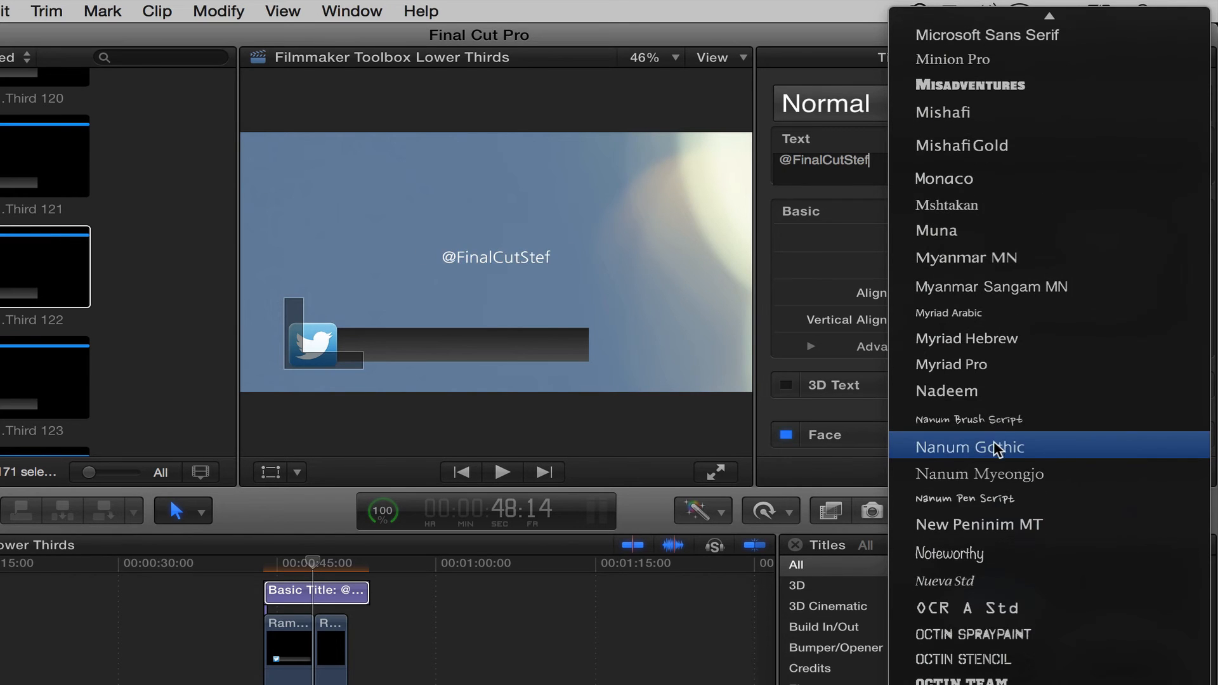
click(972, 554)
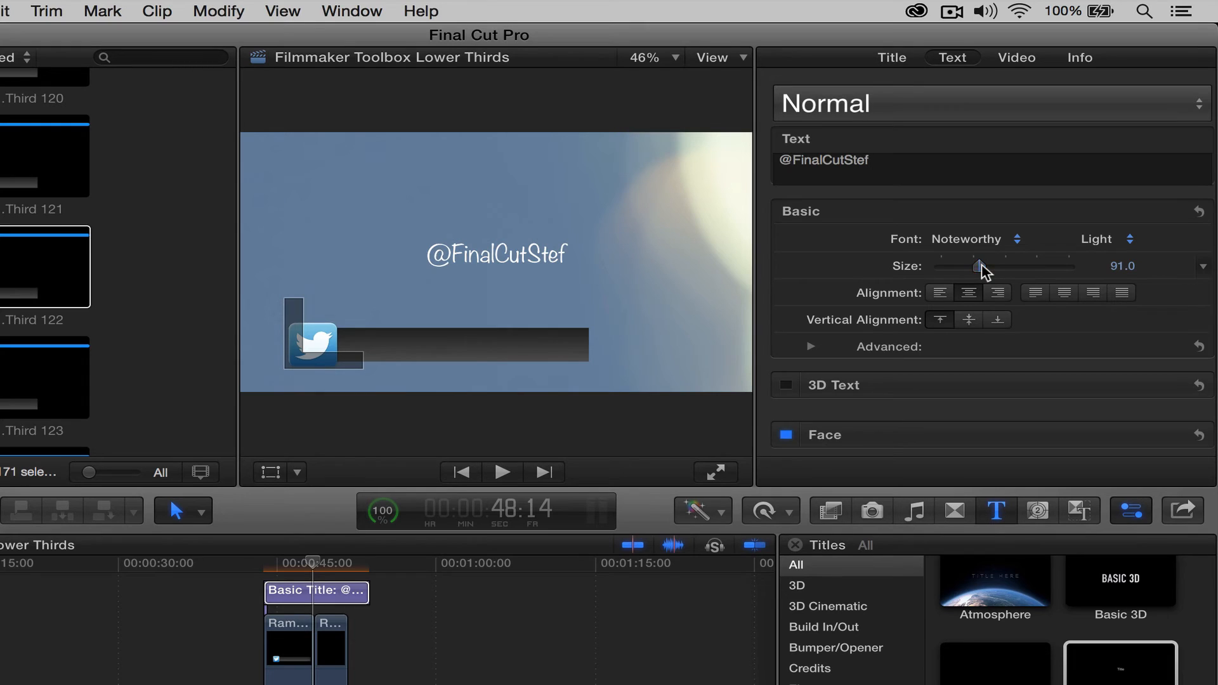
Set the title's Transform Position to X -283, Y -377 and scrub to check its placement
click(1014, 58)
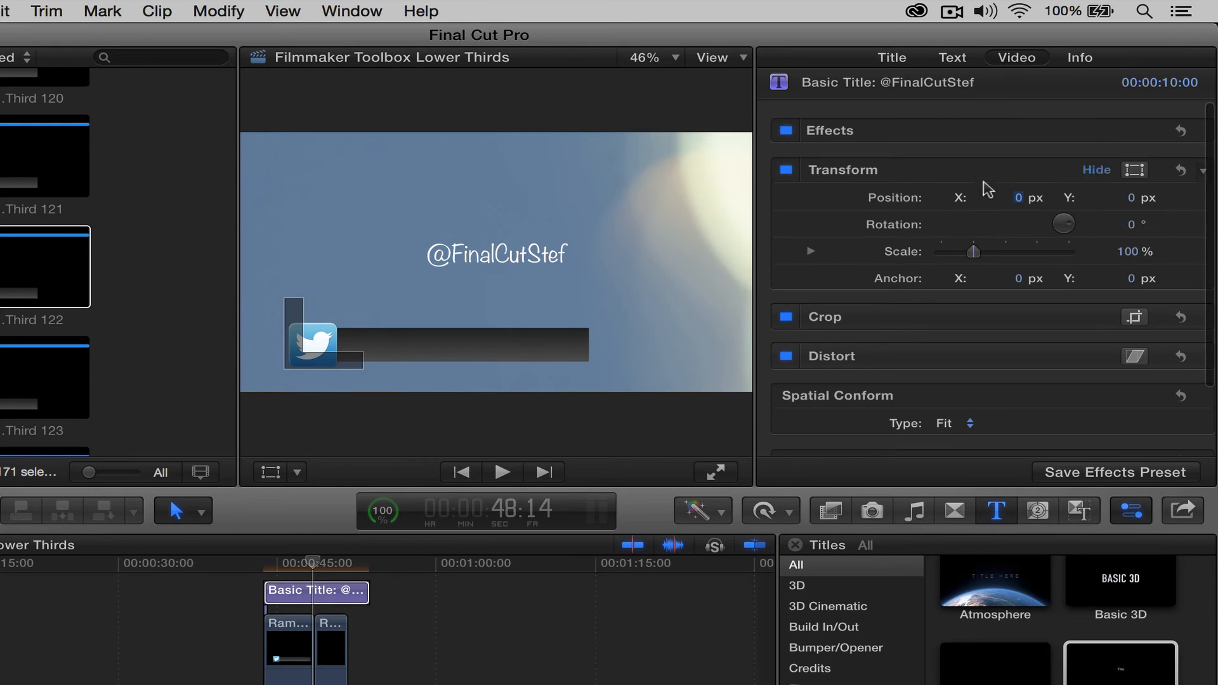
drag(1122, 197, 1122, 197)
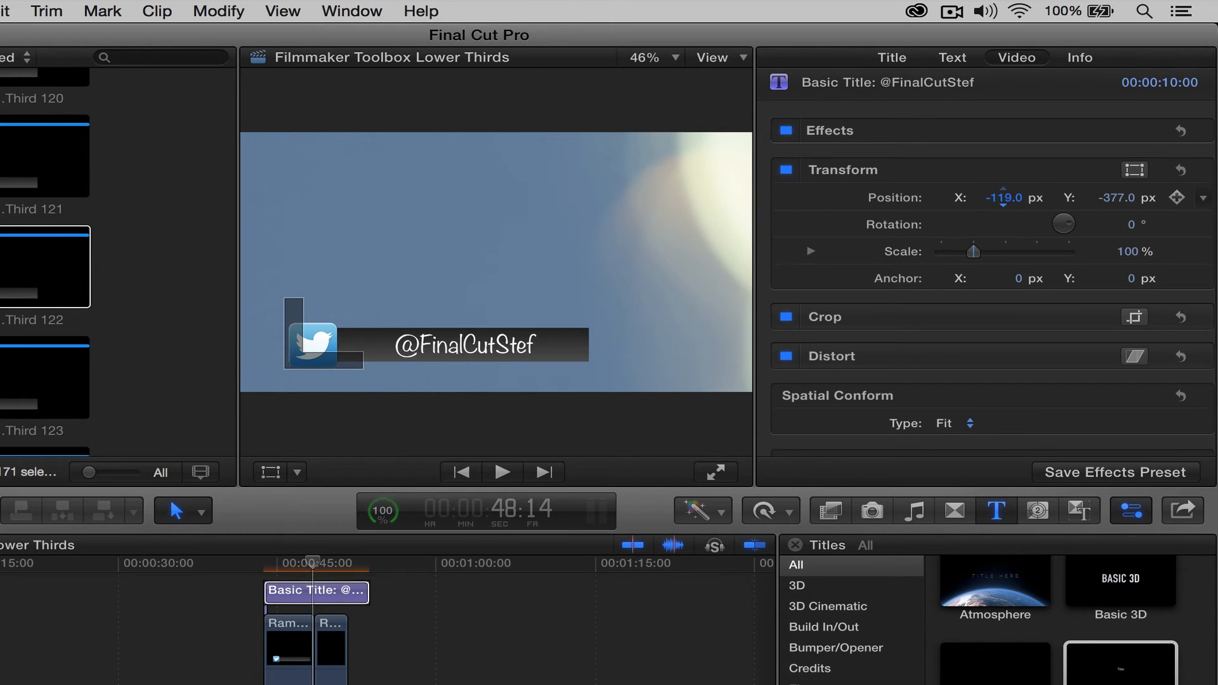
drag(1003, 198, 1003, 198)
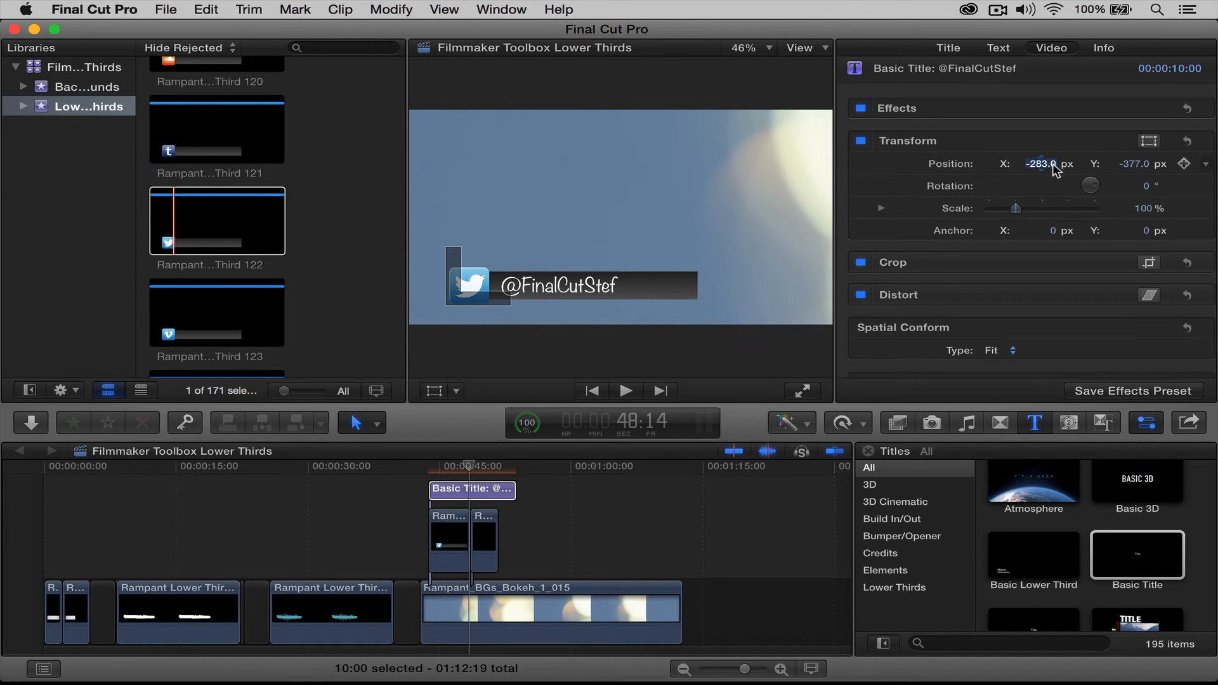
drag(469, 466, 430, 483)
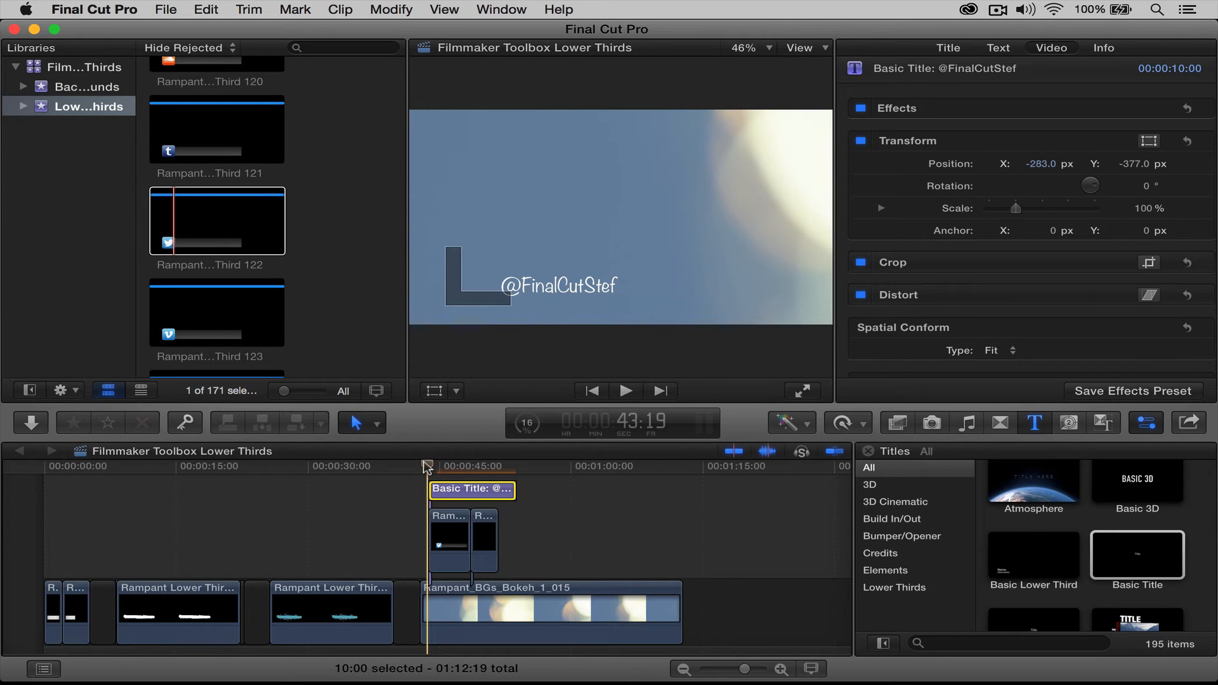
drag(427, 468, 450, 469)
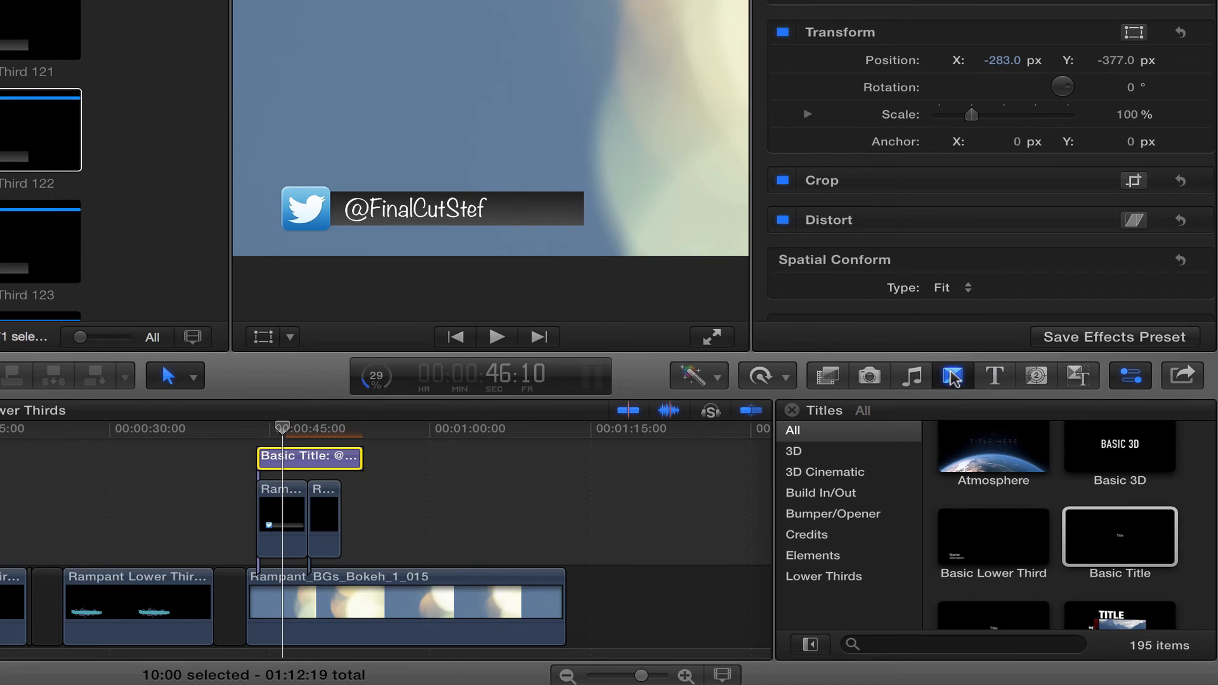
click(952, 377)
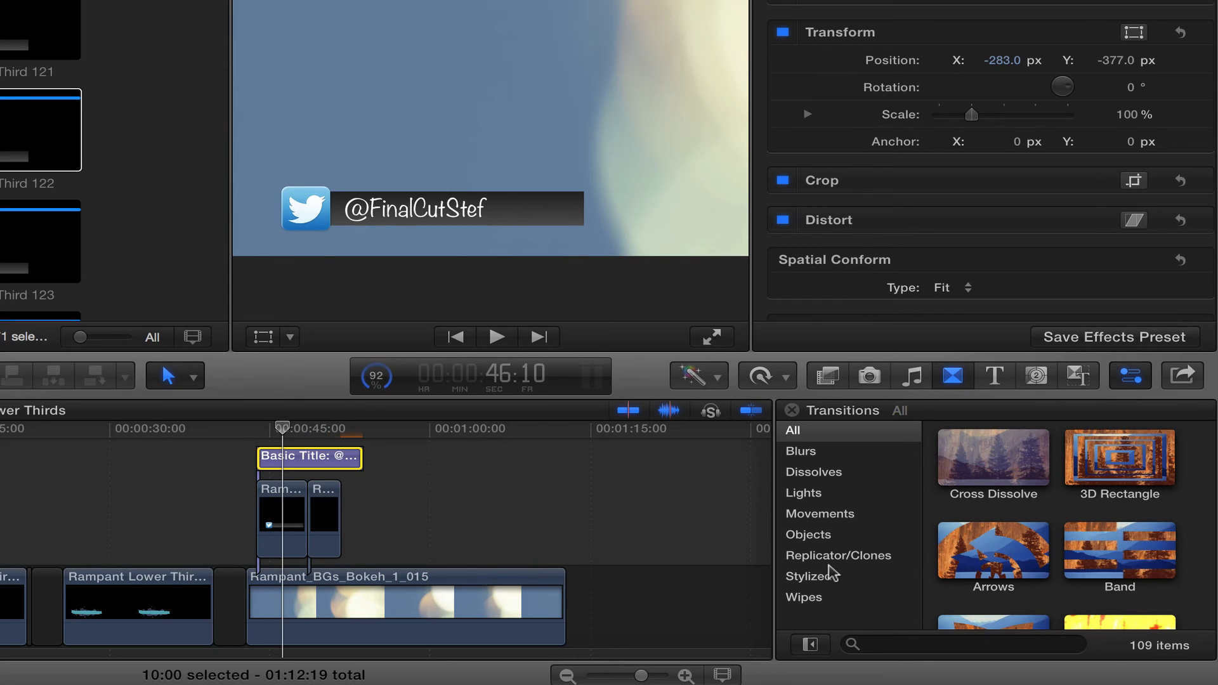
click(804, 598)
scroll(1079, 552, down, 5)
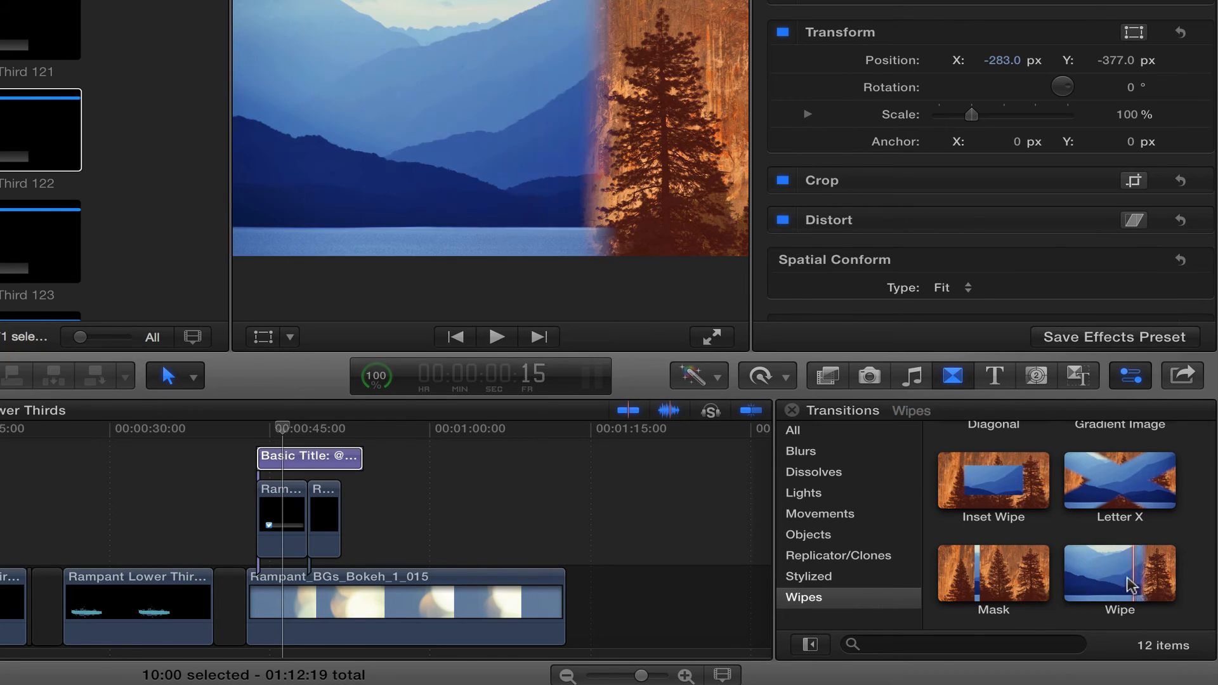
click(1126, 576)
drag(1126, 575, 319, 455)
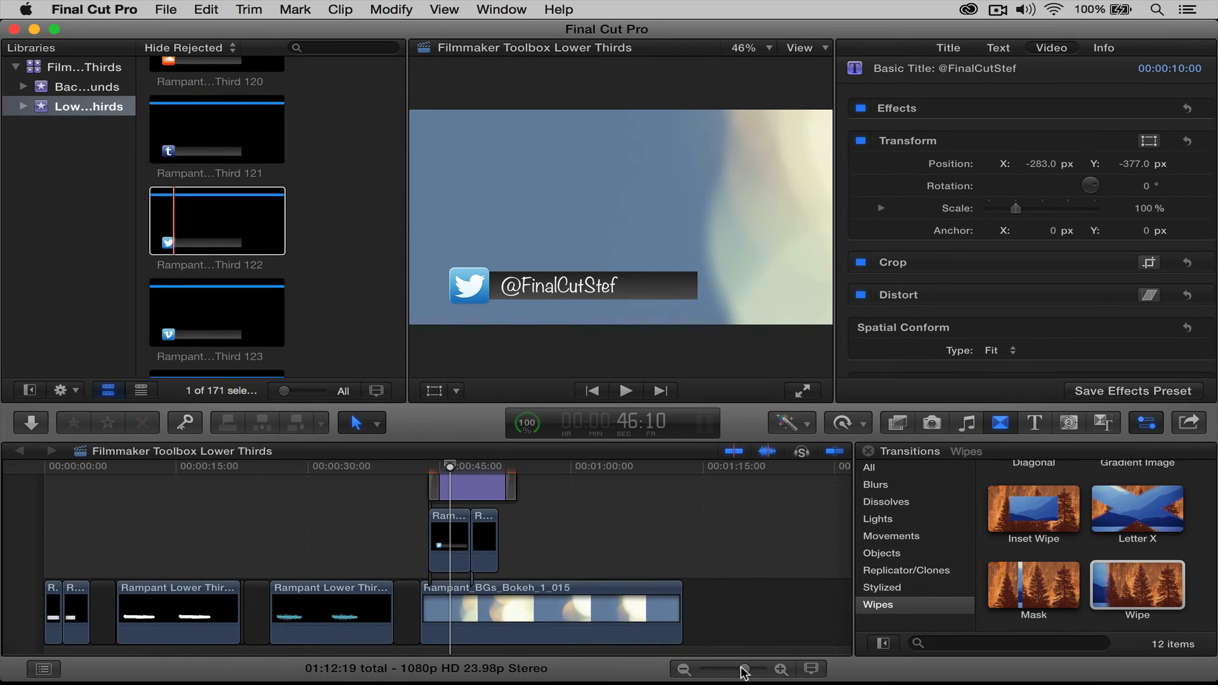
drag(641, 676, 648, 677)
drag(750, 671, 746, 673)
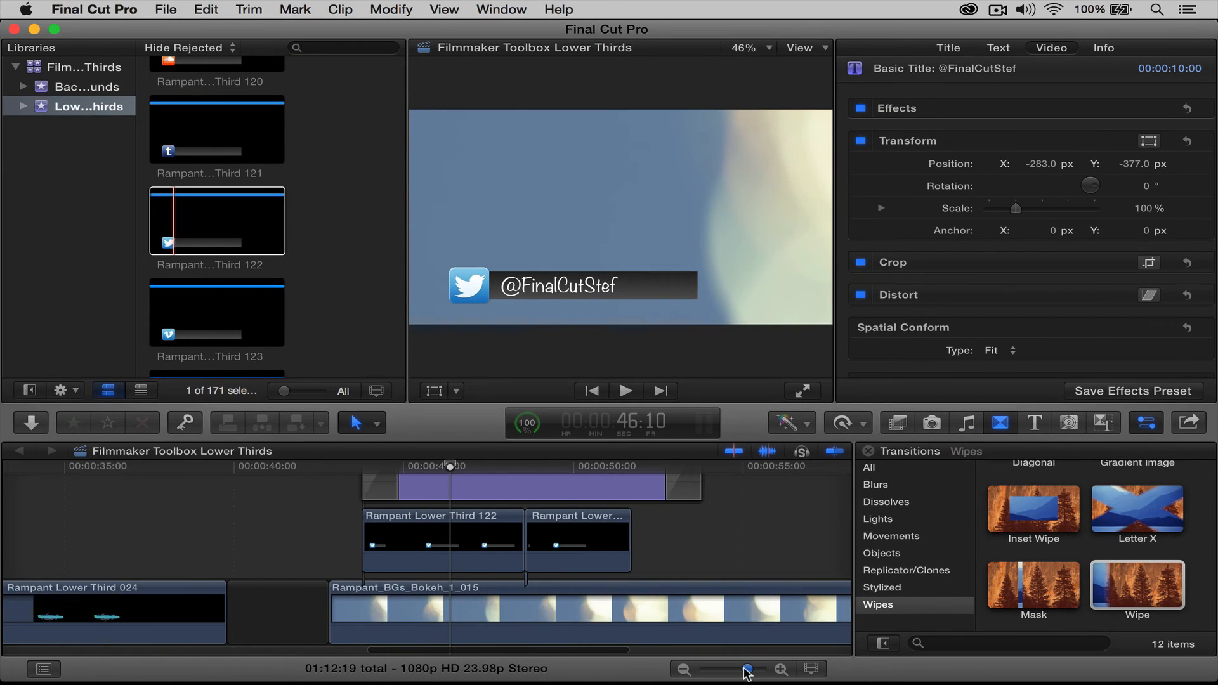
Drag the title's opening Wipe out to 1:13 and play it back to check
scroll(453, 533, up, 3)
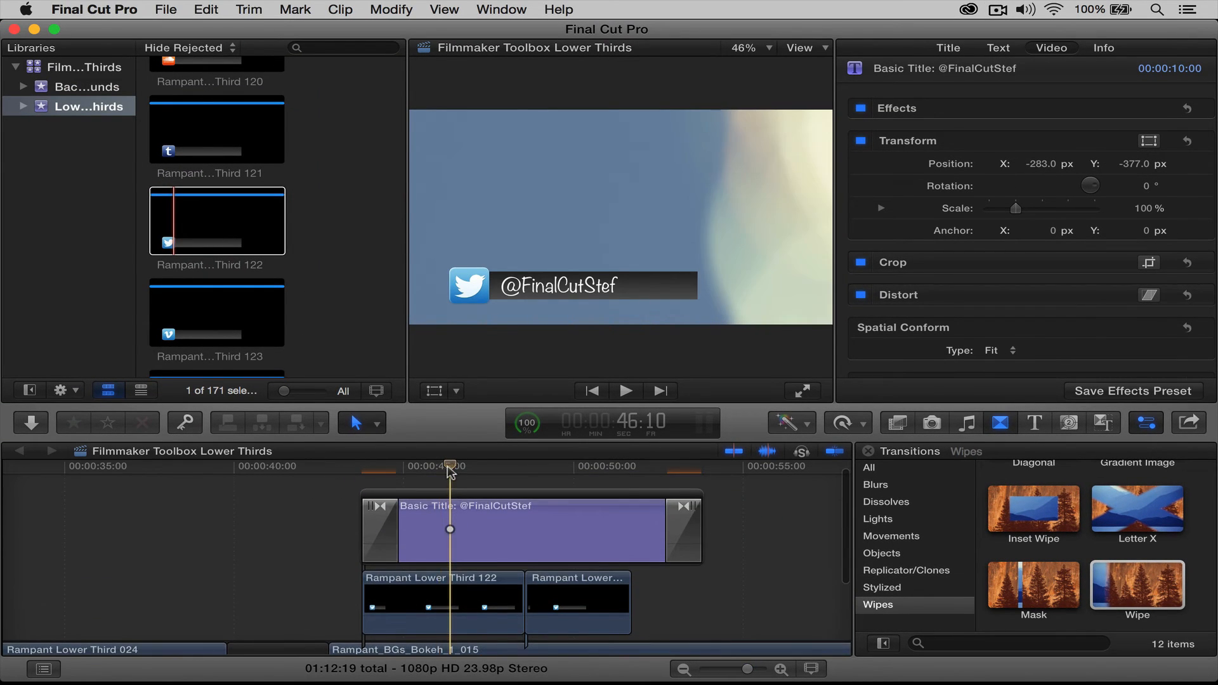
drag(449, 471, 361, 467)
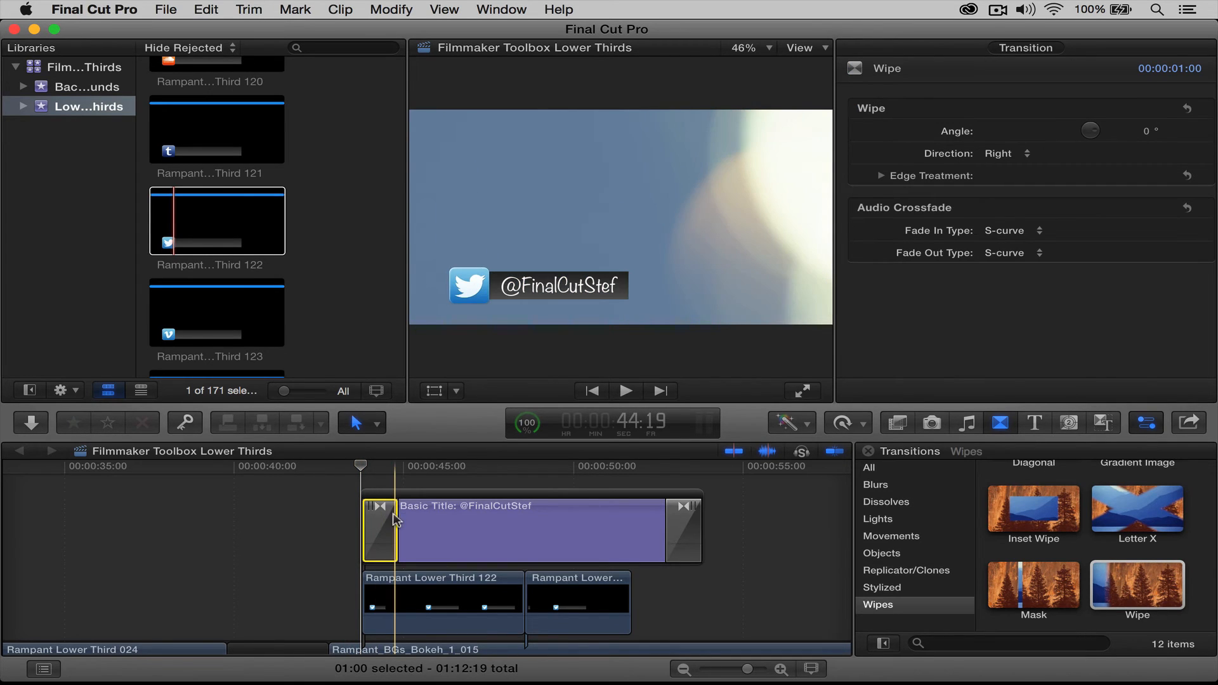
drag(392, 517, 410, 519)
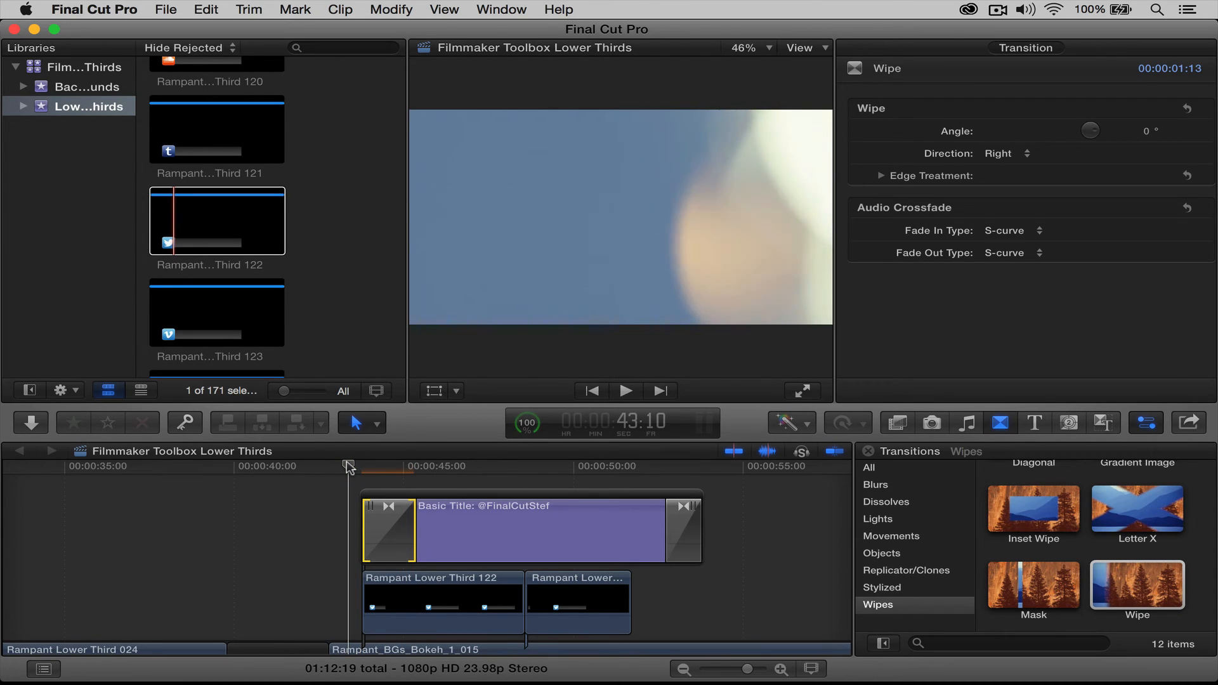
key(space)
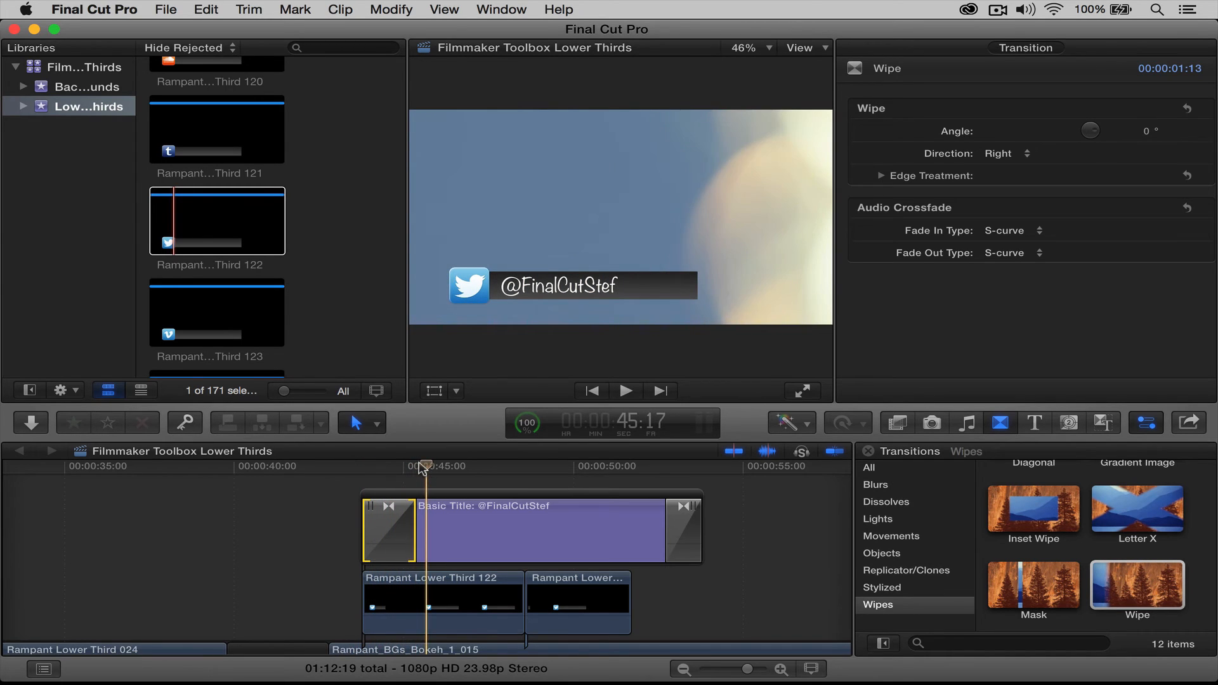
click(361, 466)
key(space)
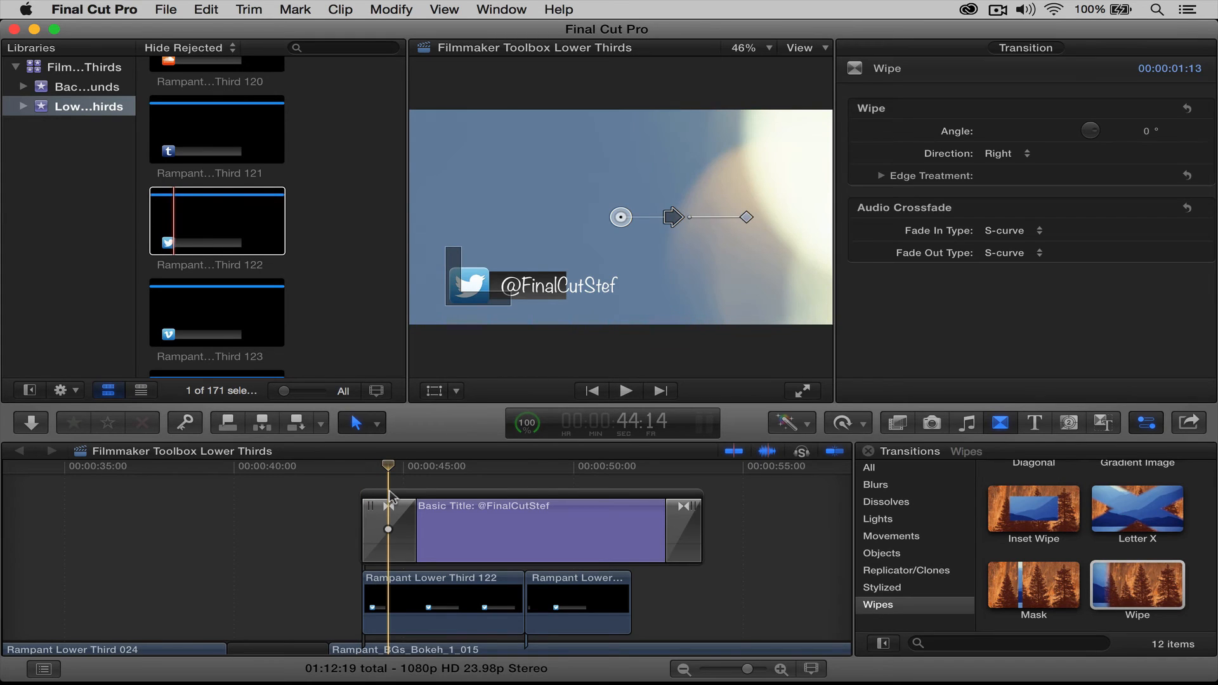
click(387, 492)
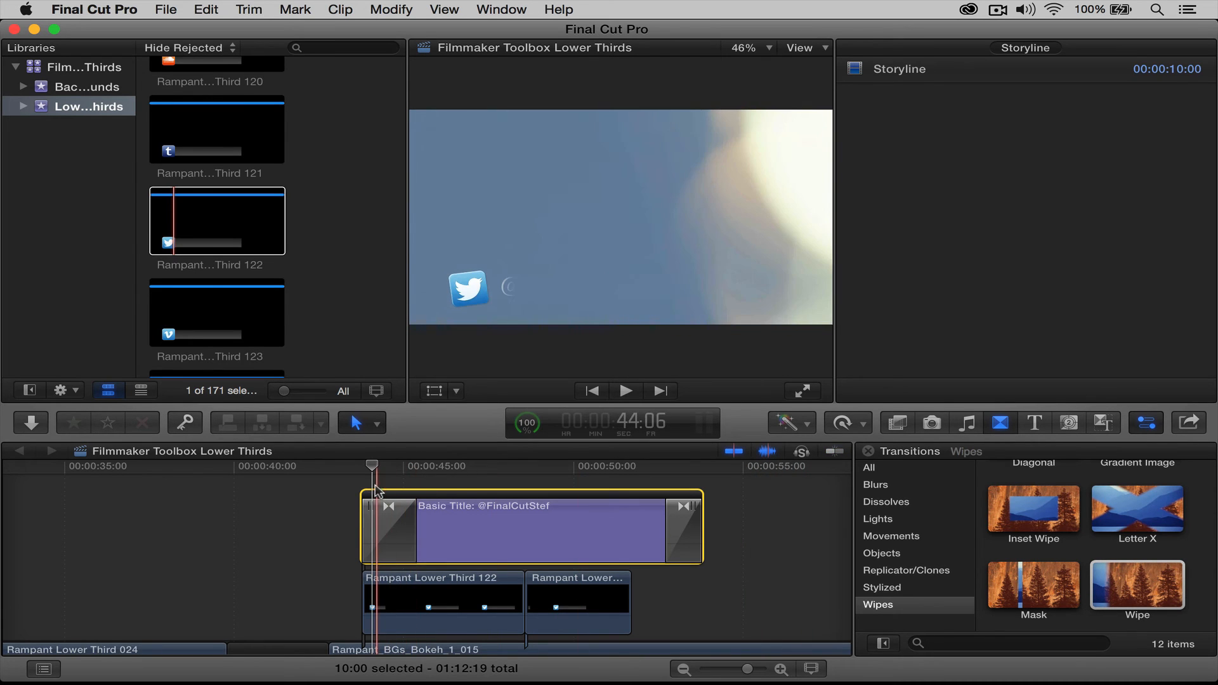
Slide the title storyline later, then nine frames back, playing back to verify the timing
drag(379, 495, 403, 495)
key(space)
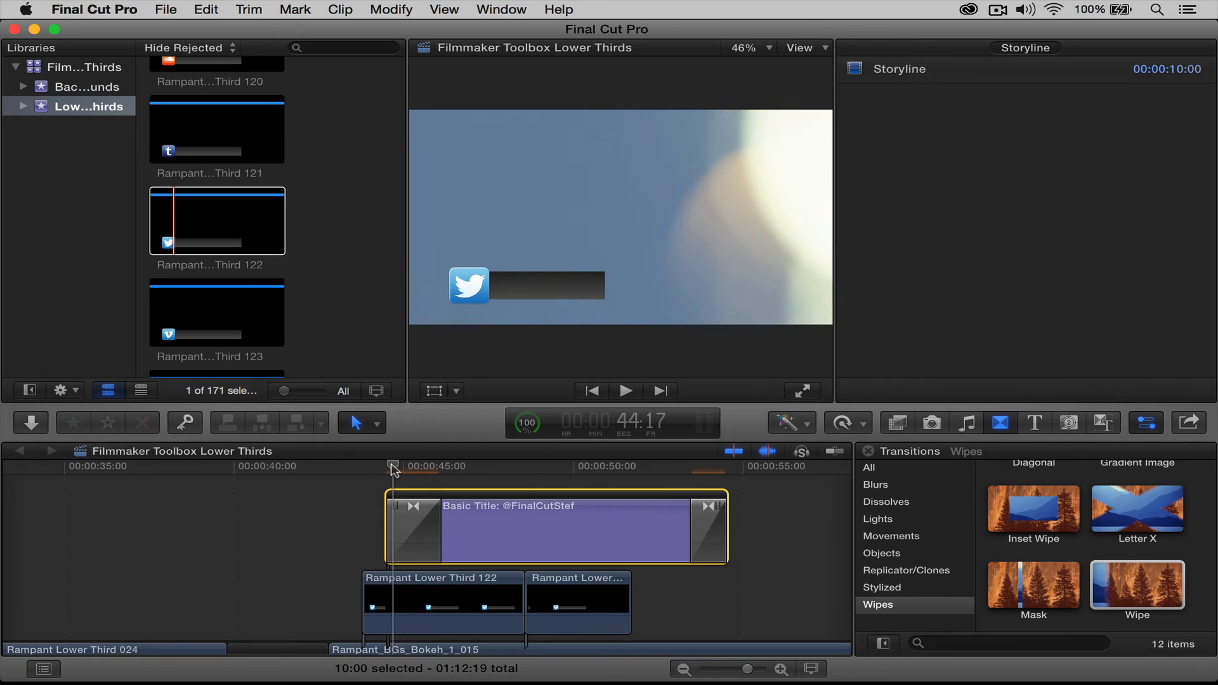
drag(412, 471, 383, 471)
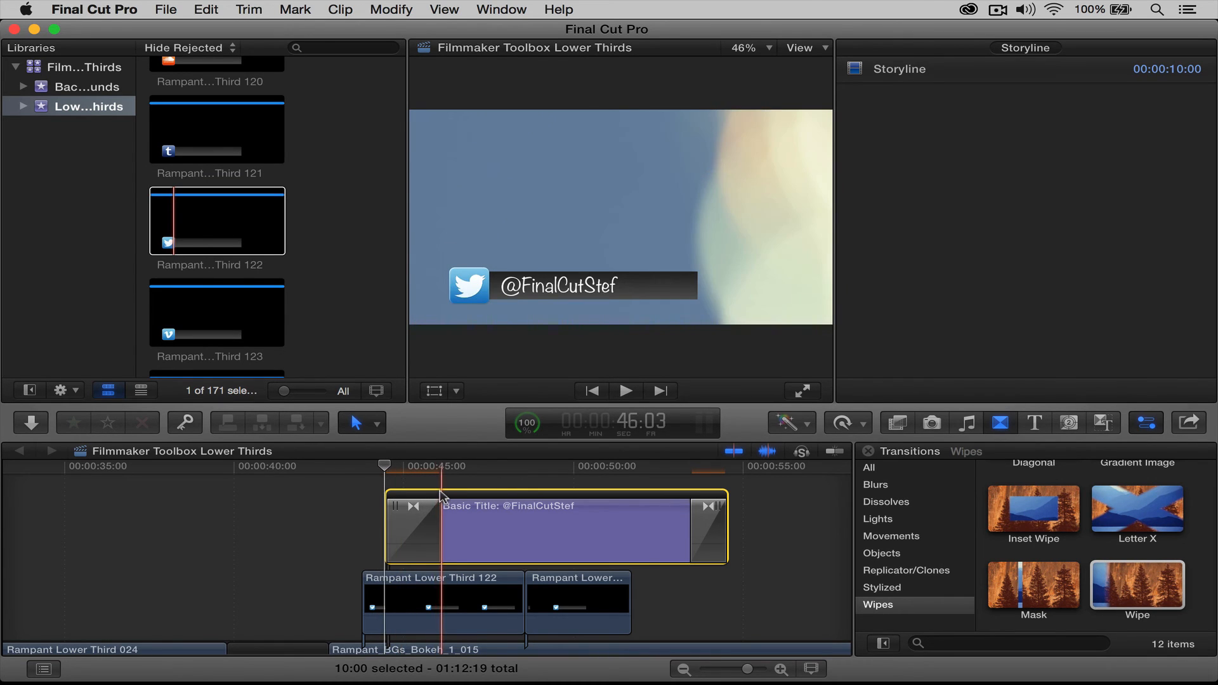
drag(436, 510, 423, 511)
drag(385, 467, 325, 477)
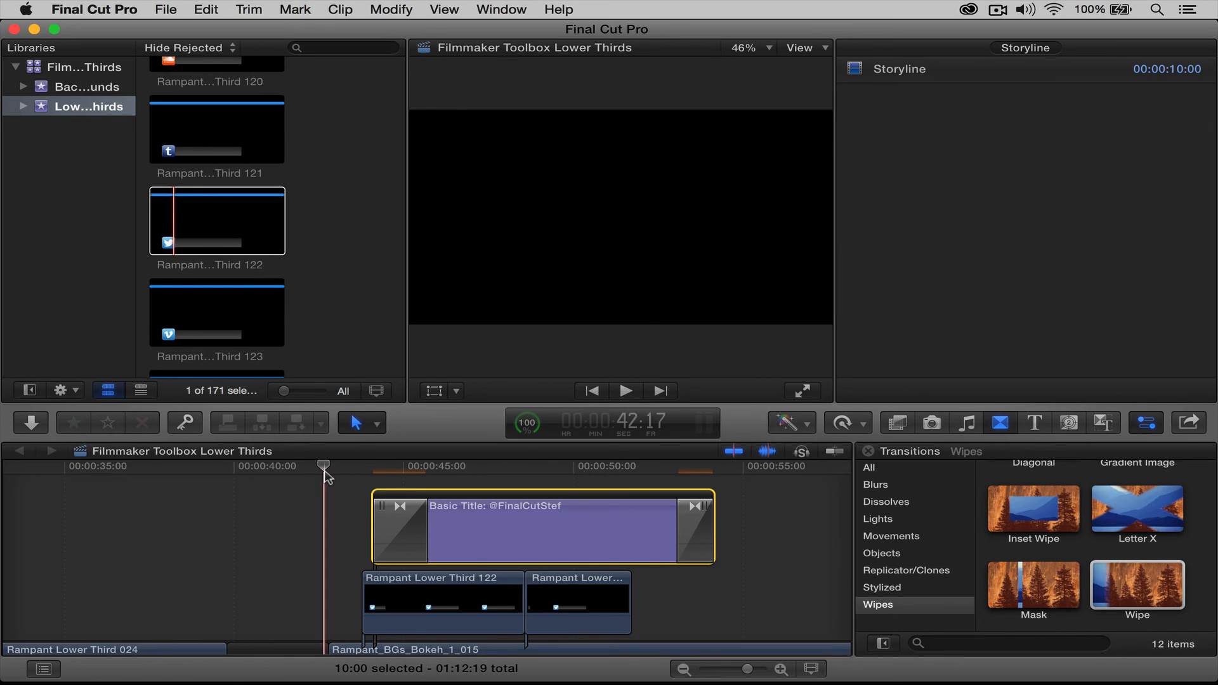
key(space)
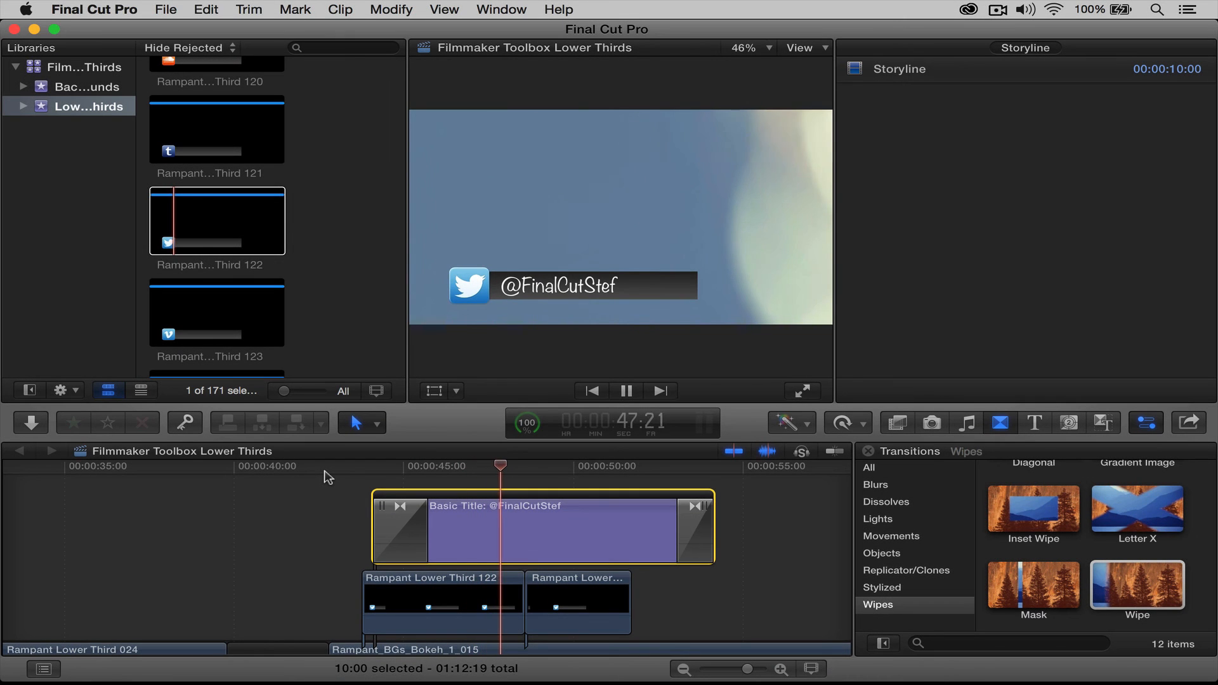
key(space)
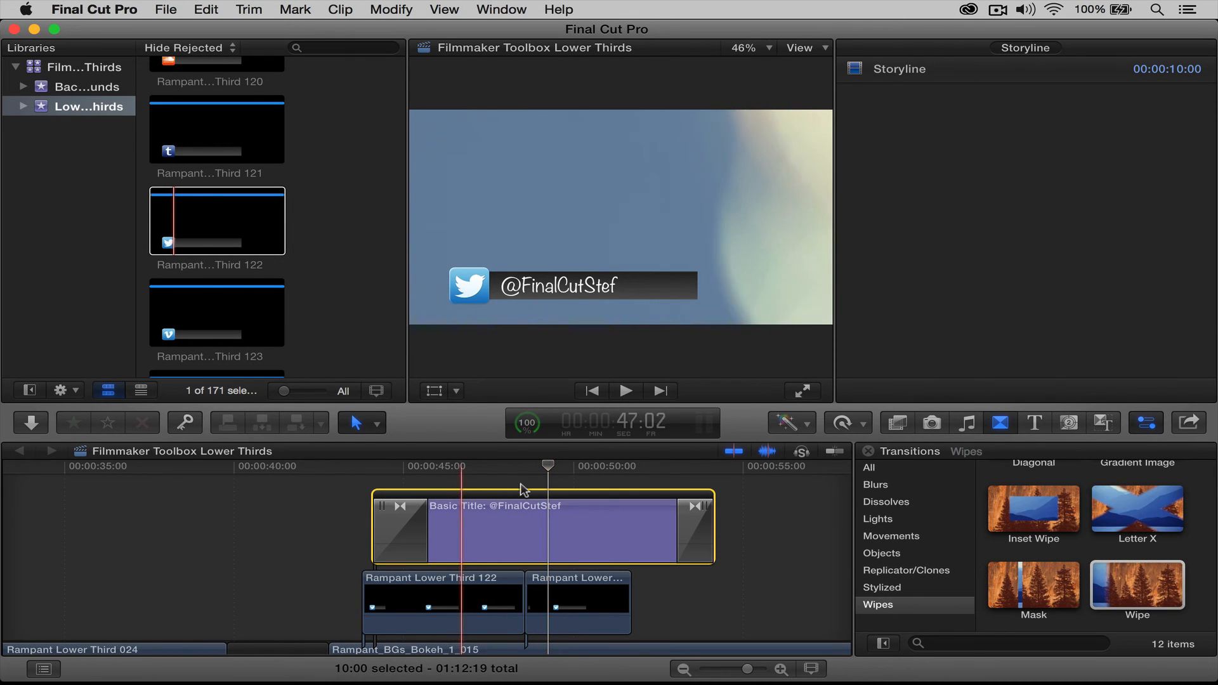
drag(555, 466, 655, 473)
Lengthen the title's closing Wipe to 1:11
click(684, 523)
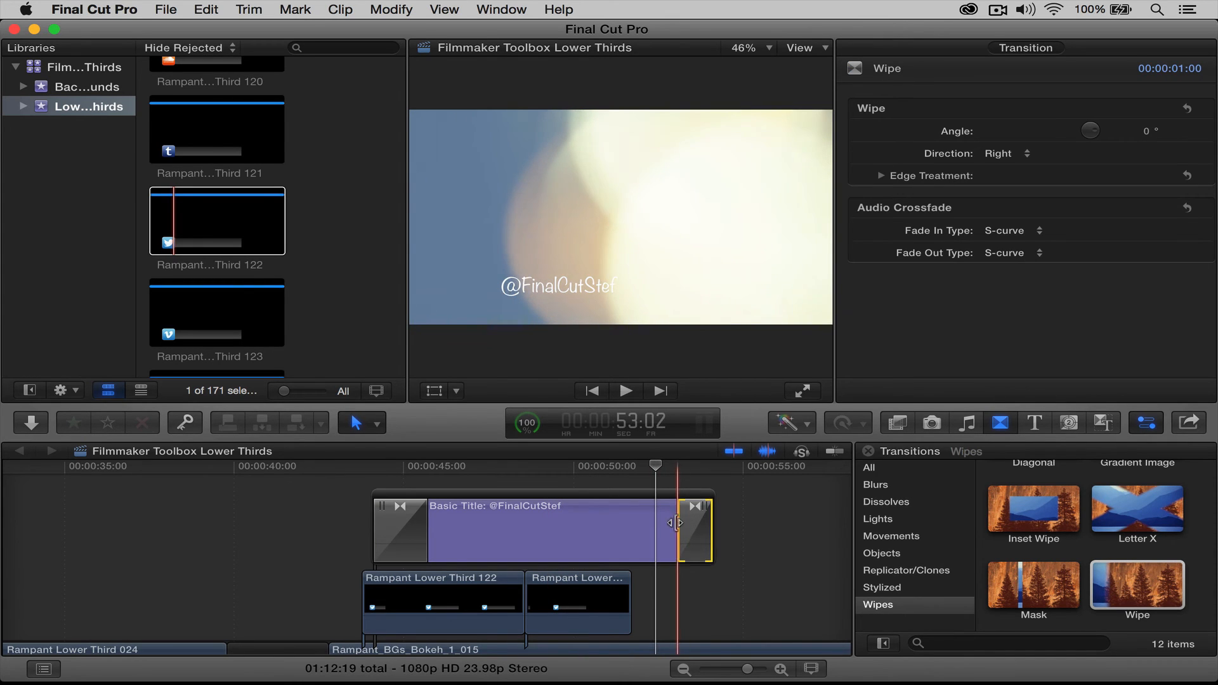
drag(674, 523, 662, 524)
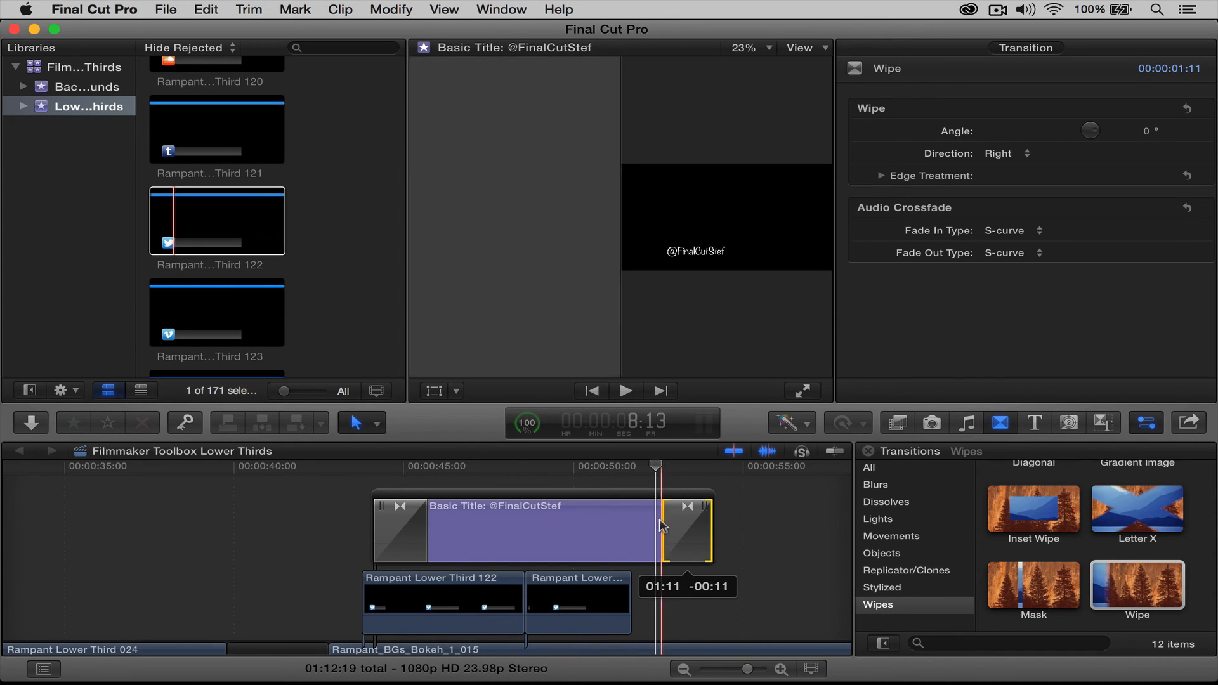
drag(656, 468, 661, 467)
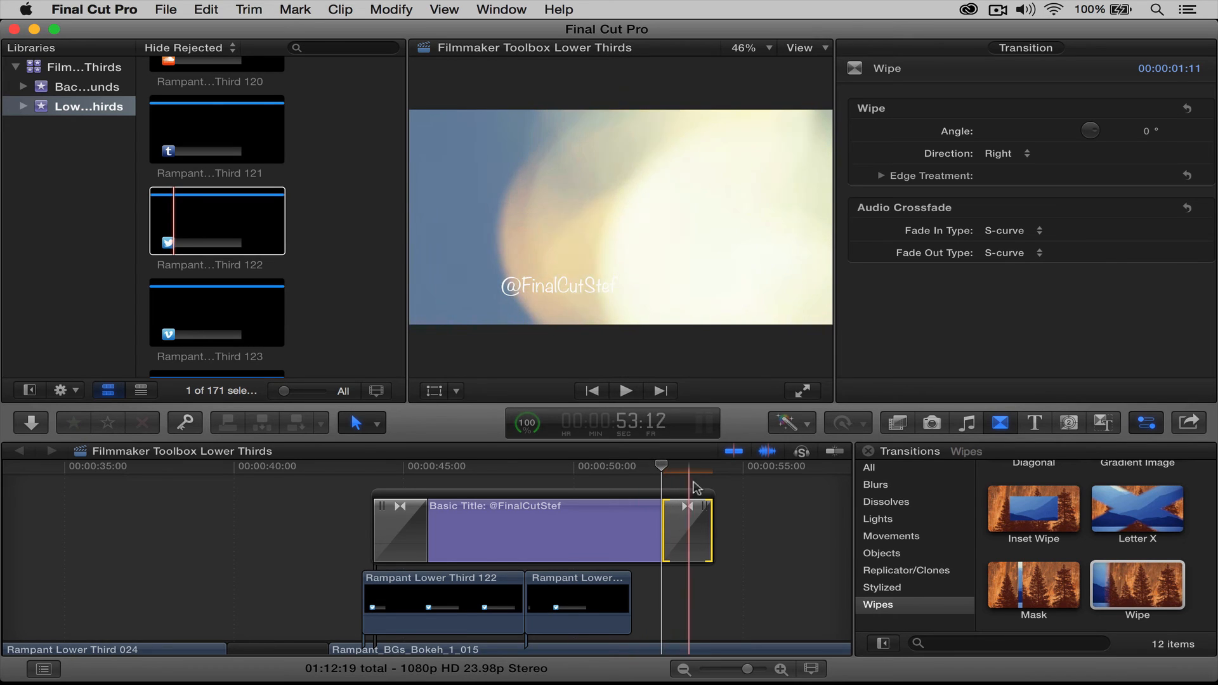
click(742, 498)
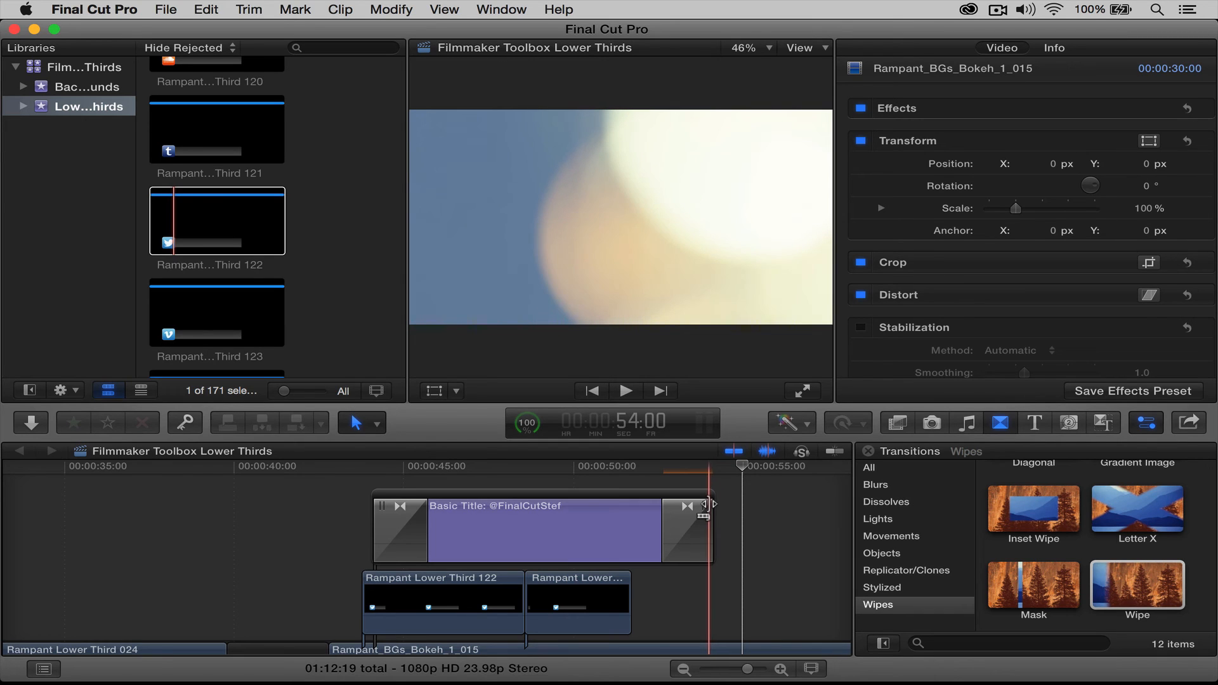
drag(708, 504, 580, 473)
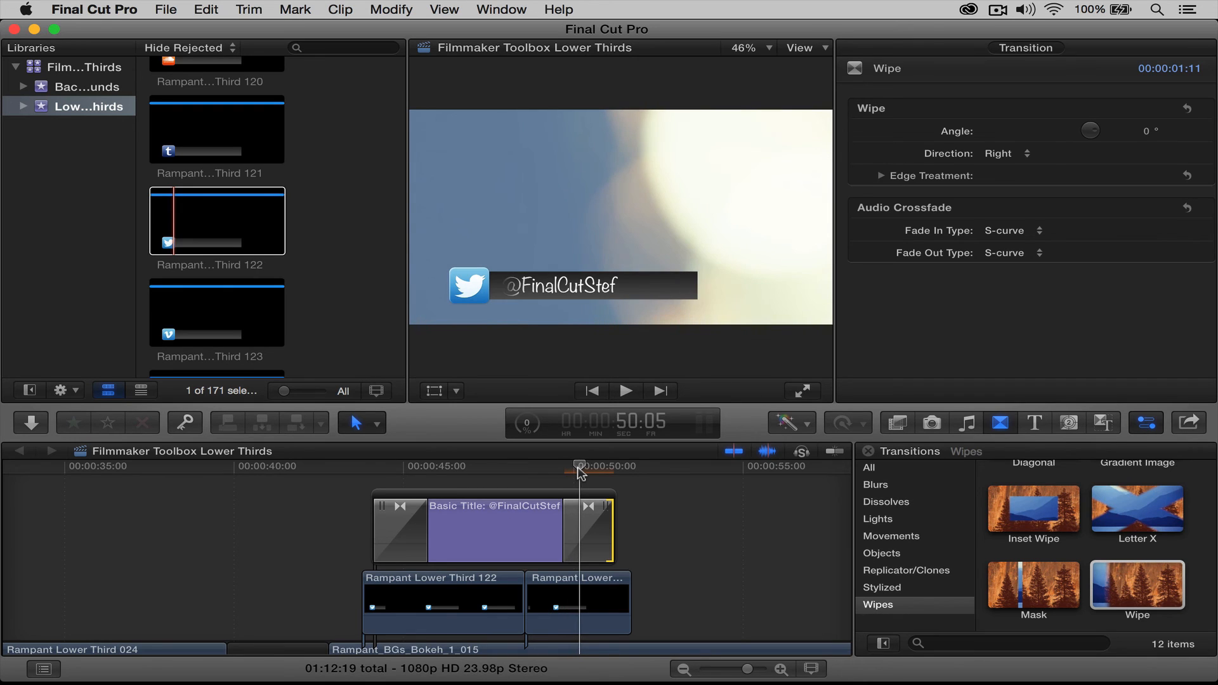
click(578, 507)
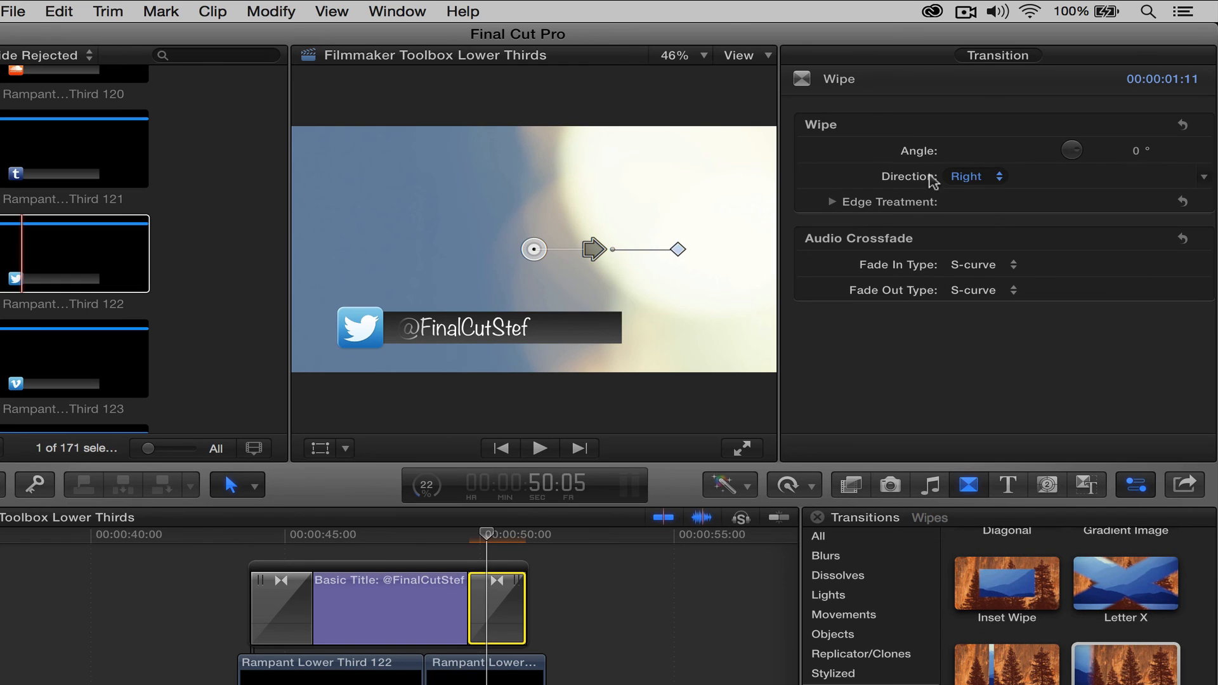
Set the closing Wipe's Direction to Left (180° angle) and scrub back to preview
click(967, 178)
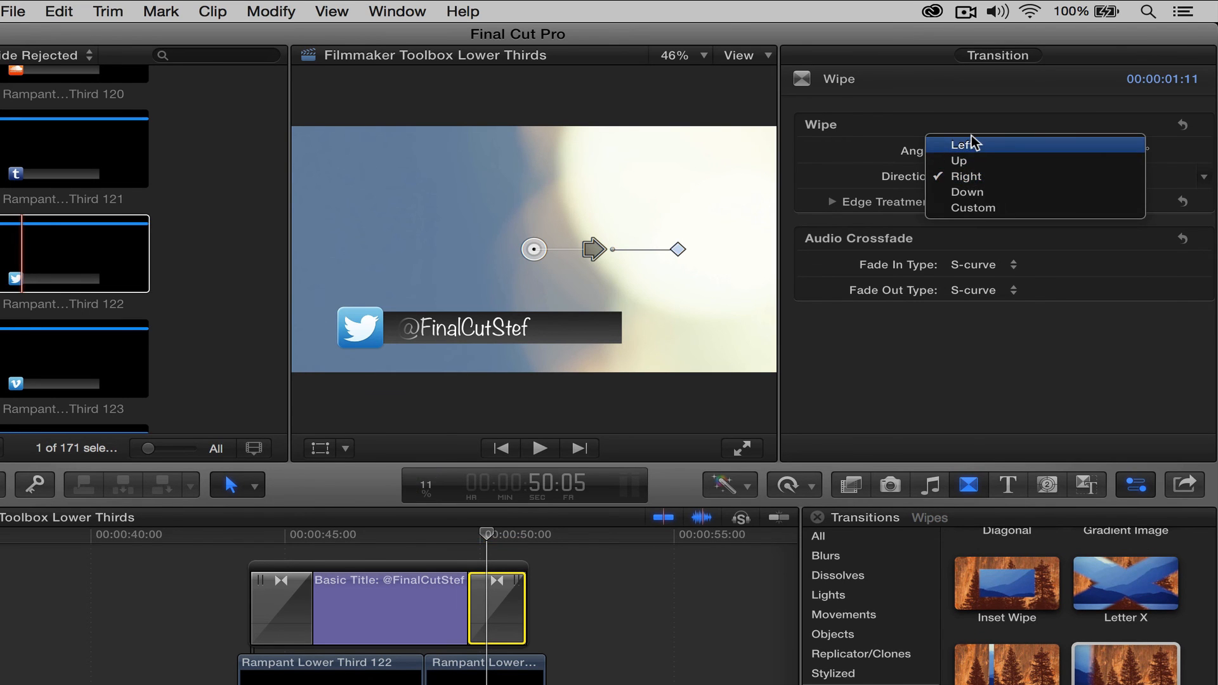
click(968, 143)
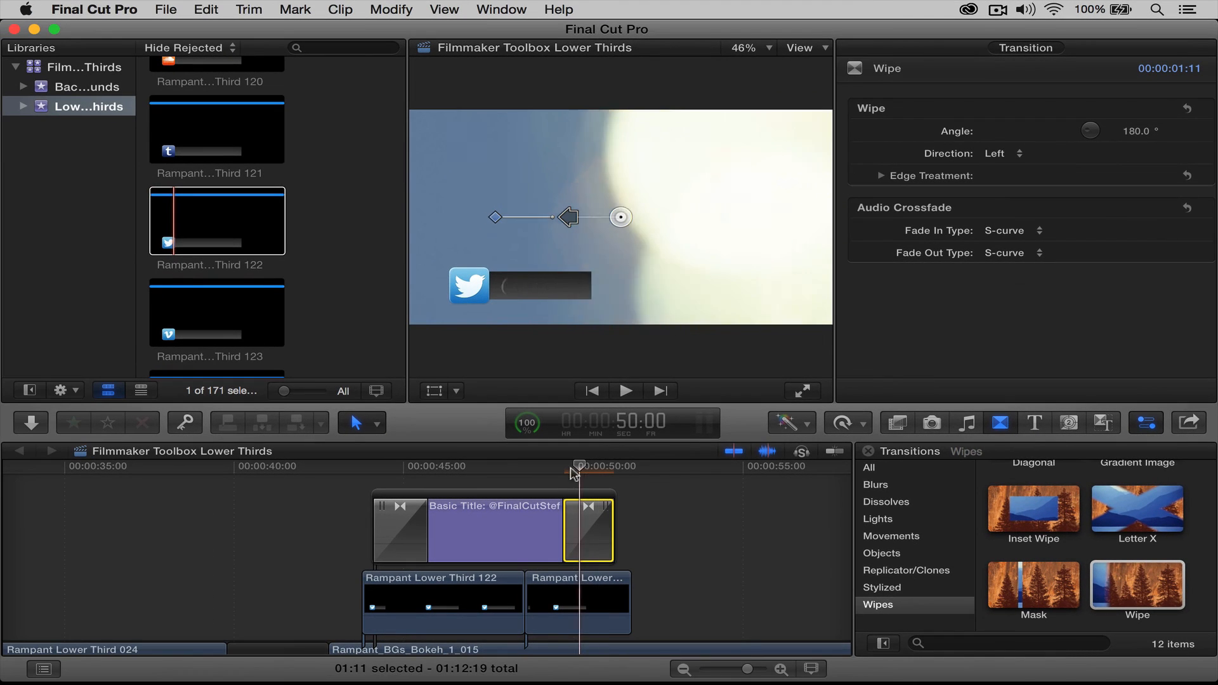
drag(572, 469, 320, 473)
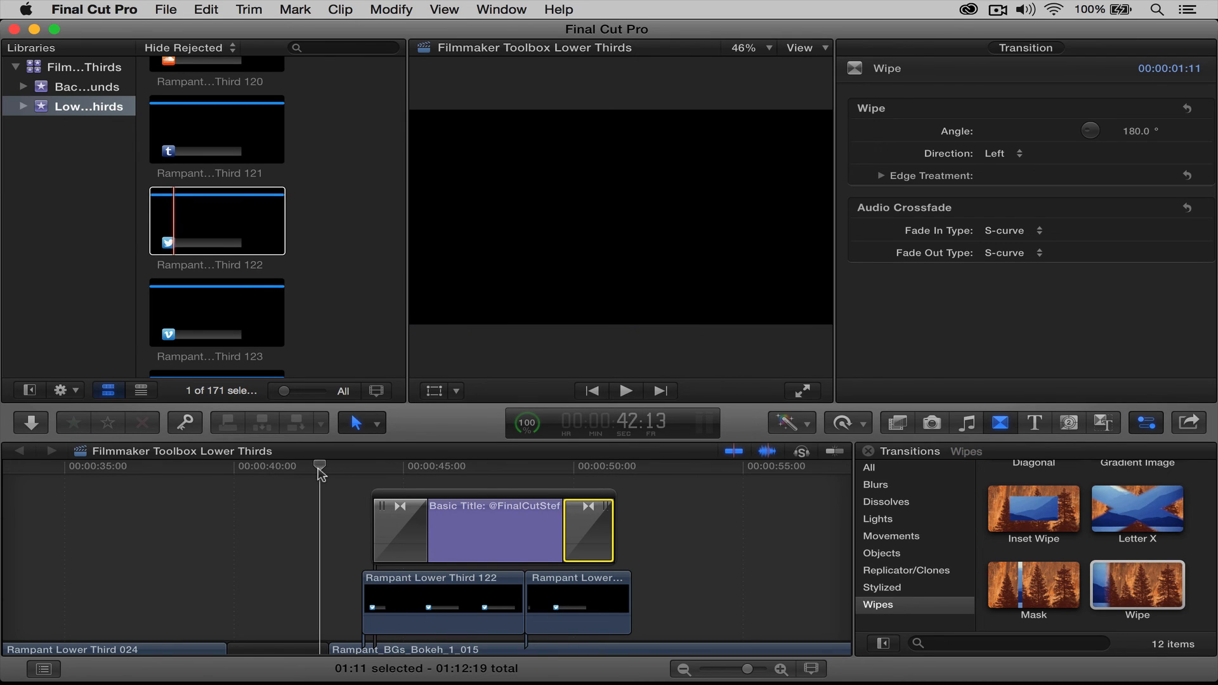
key(super+shift+f)
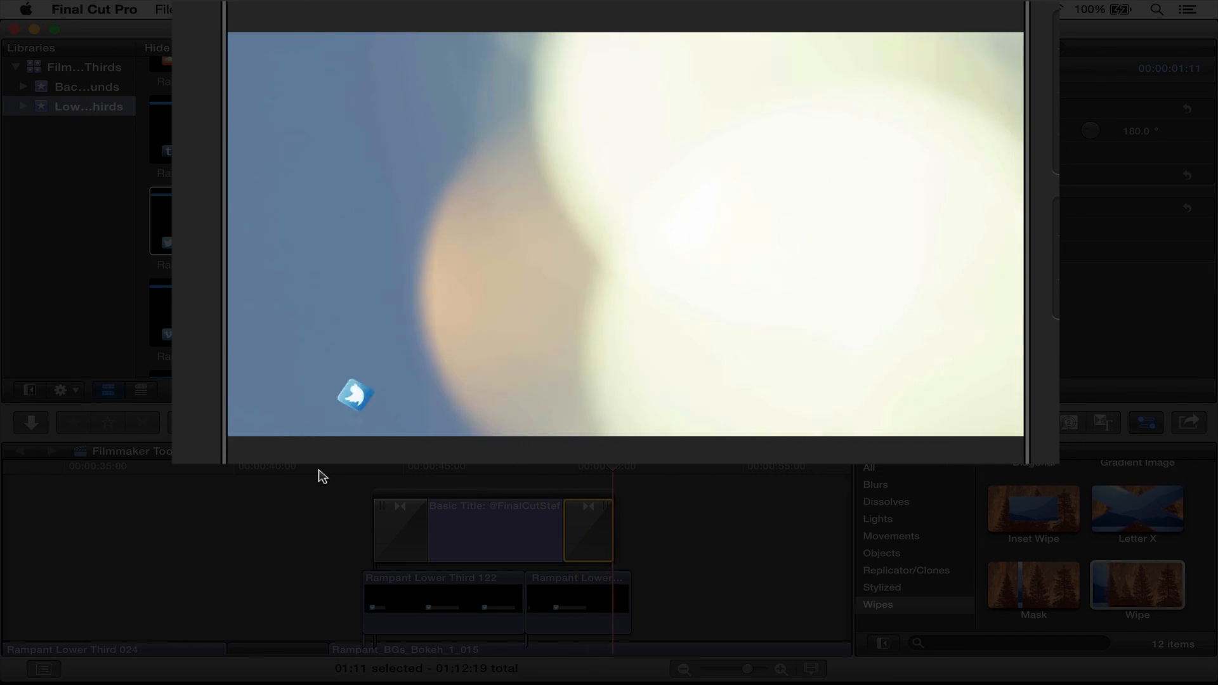
key(Escape)
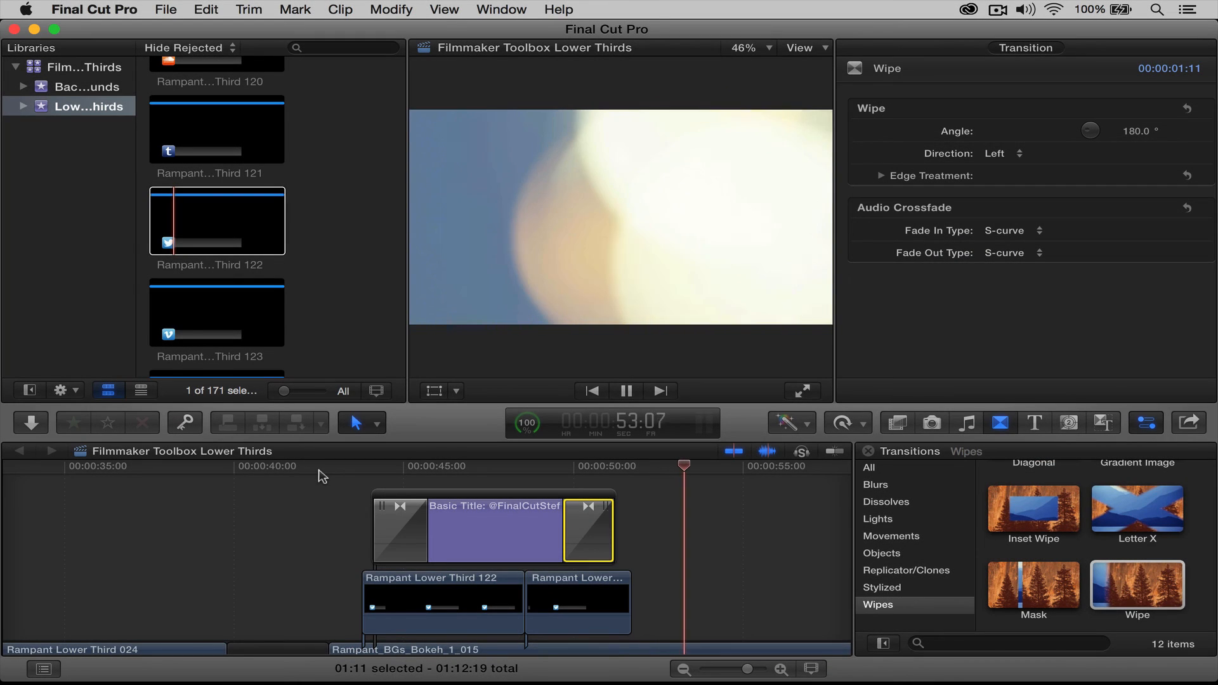
key(space)
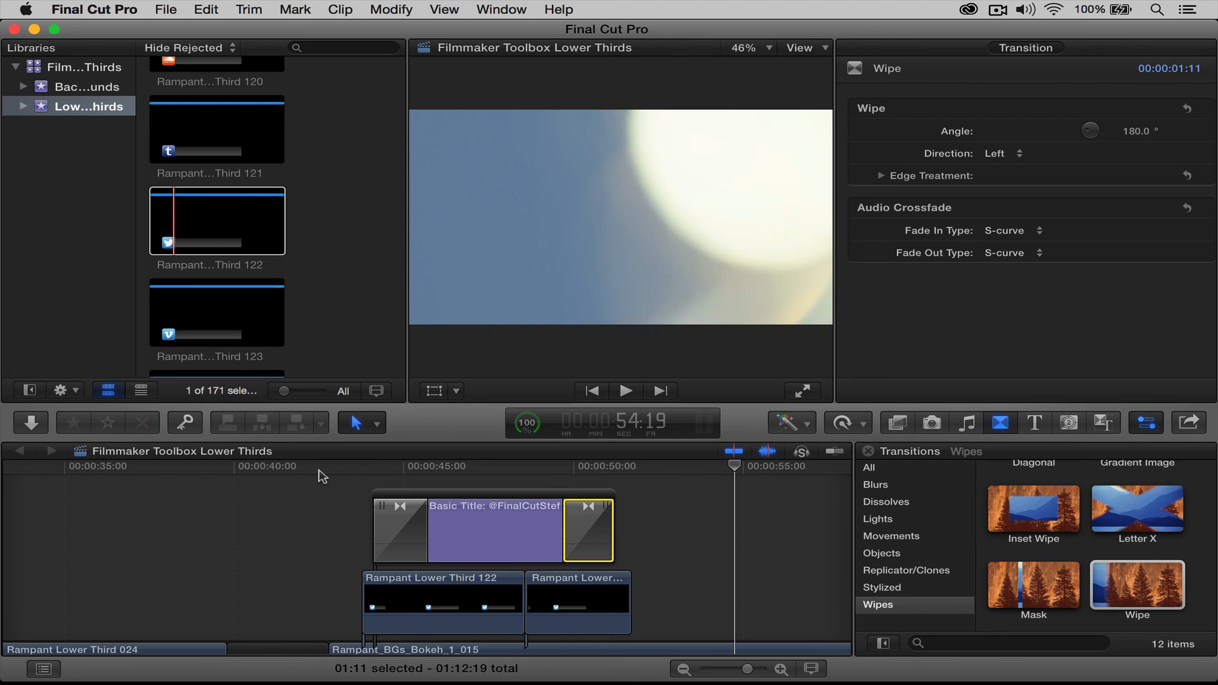
scroll(680, 498, down, 3)
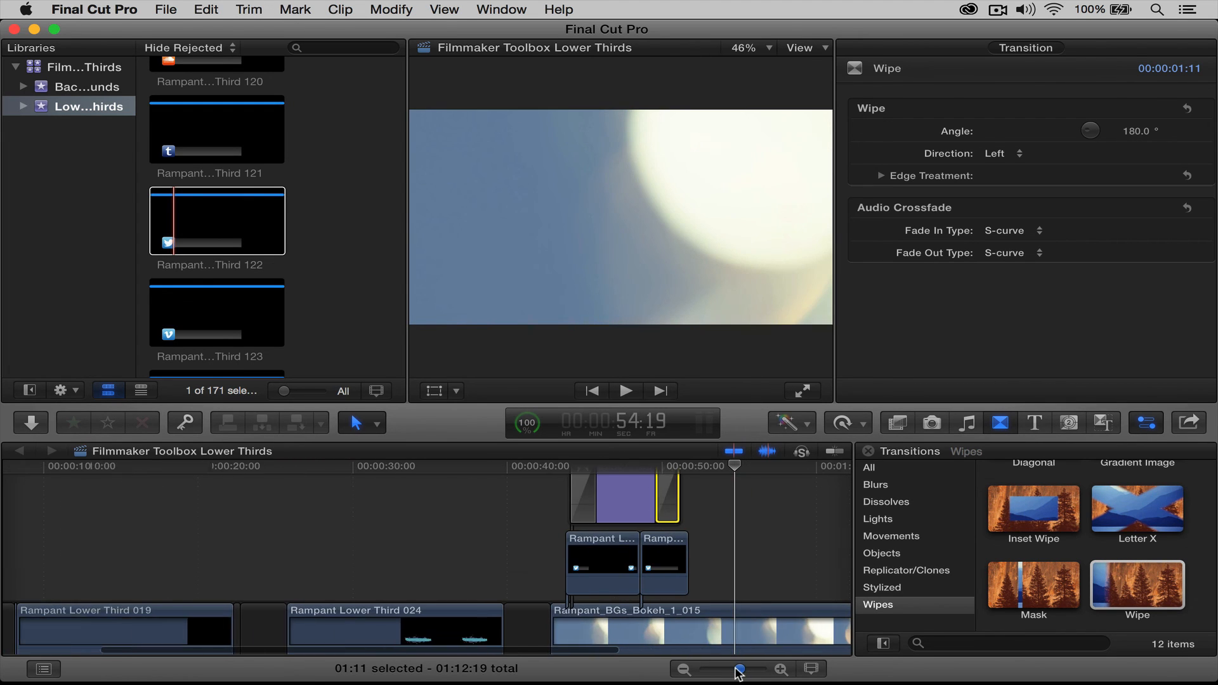
drag(747, 669, 736, 670)
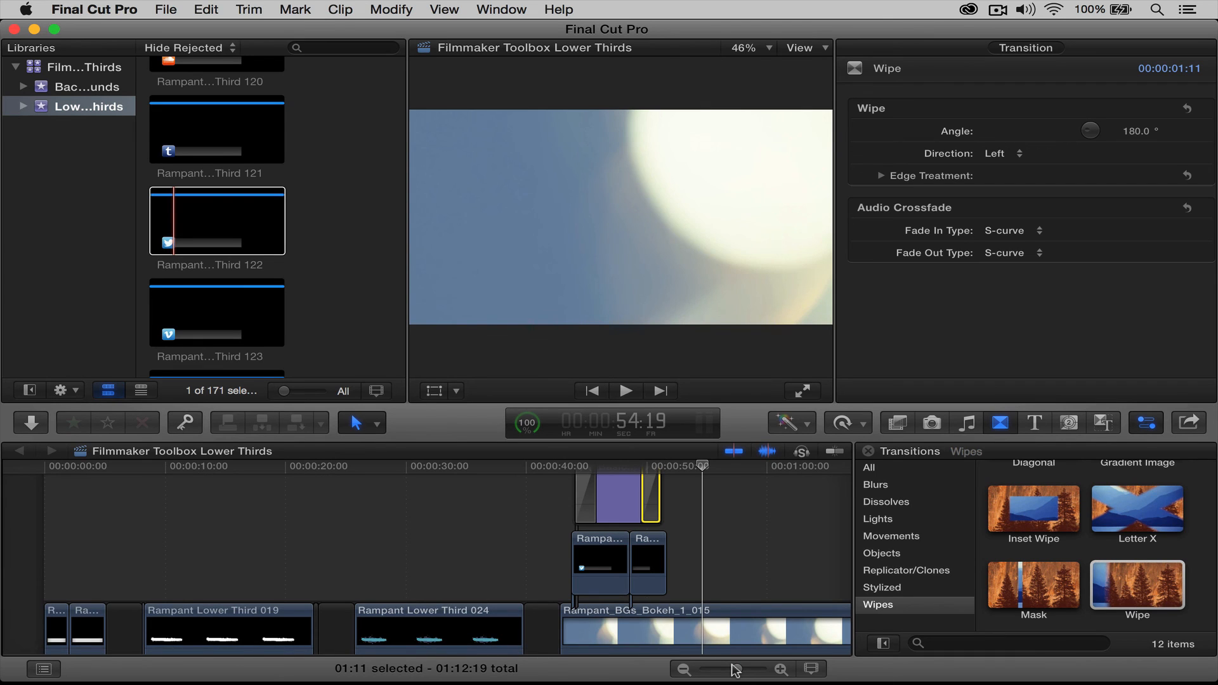
drag(400, 472, 343, 482)
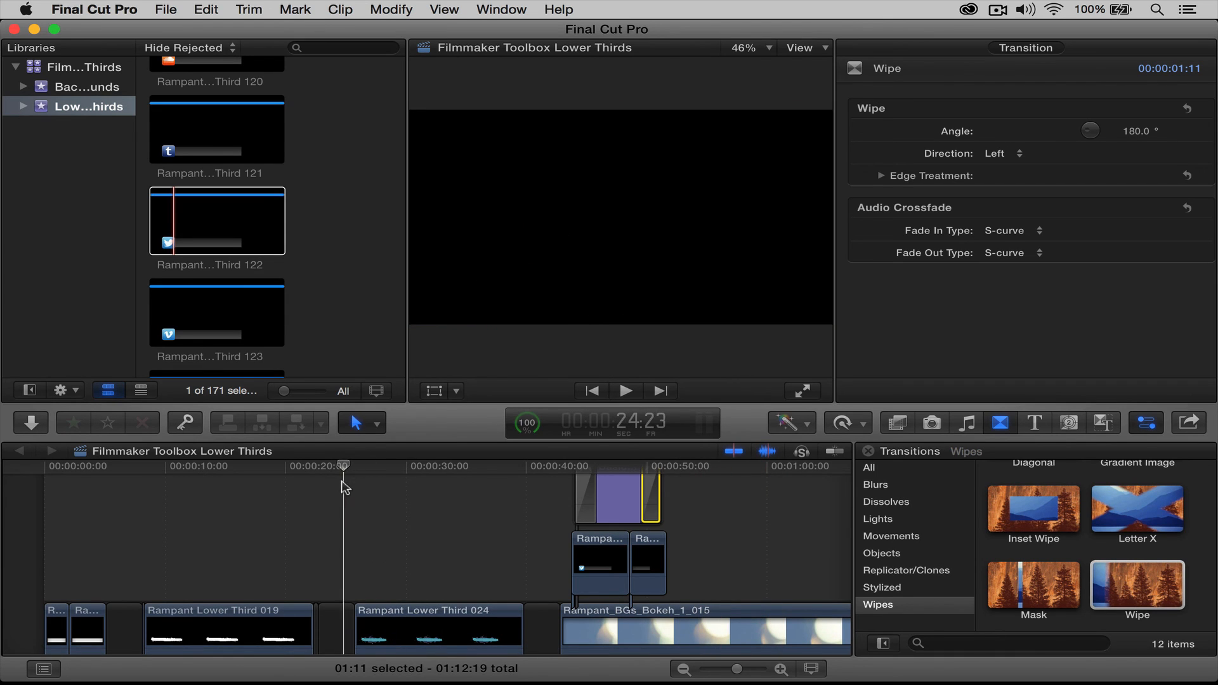
key(space)
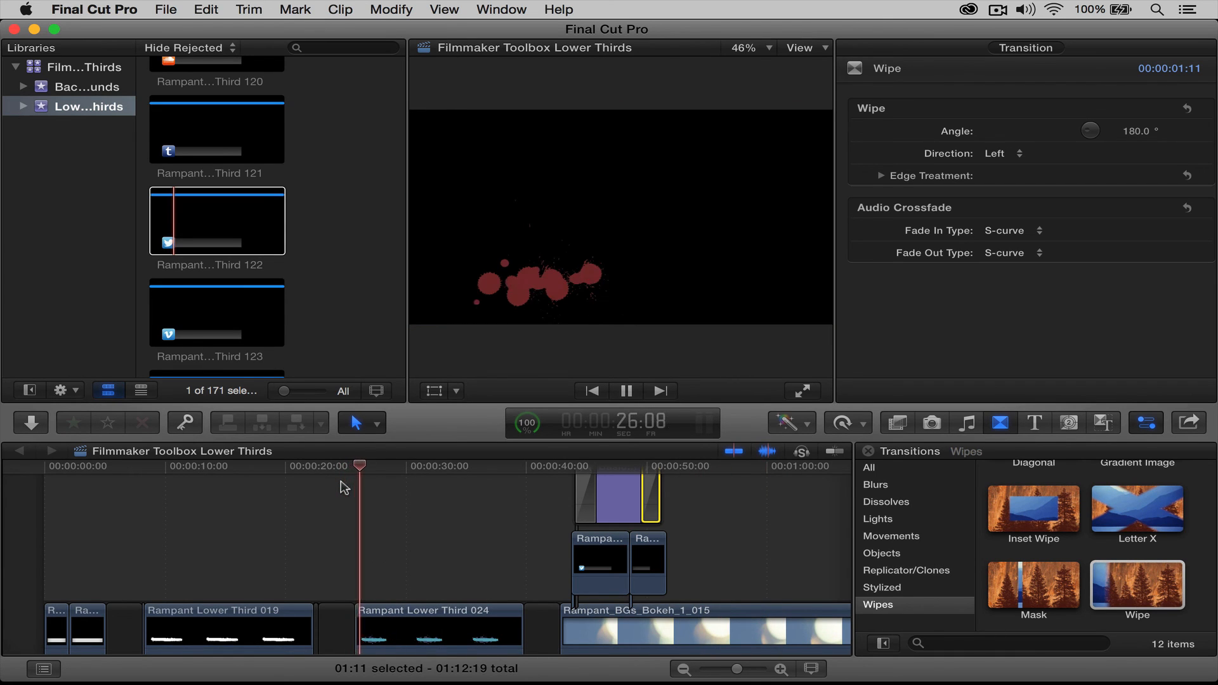